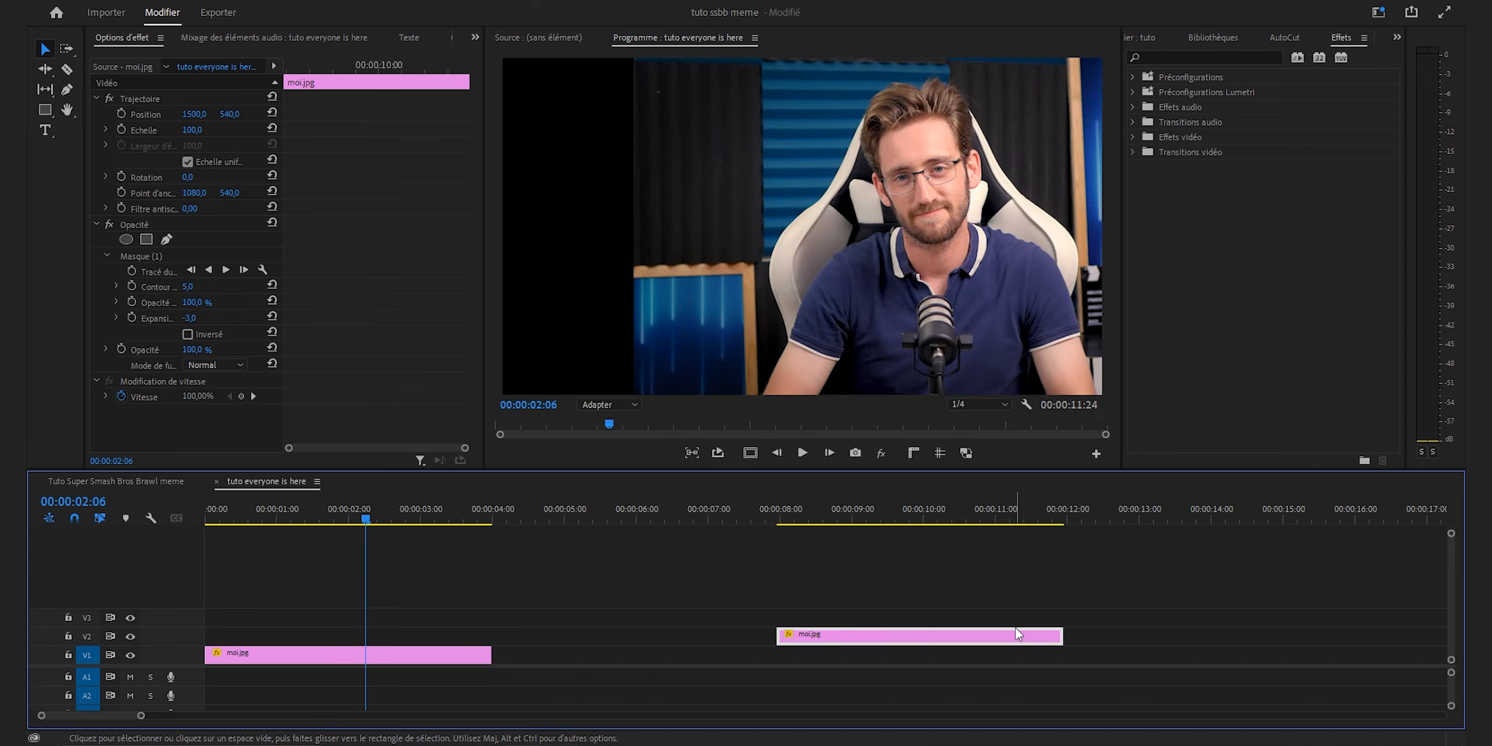
- Fill the image's empty black area with a copy of the V1 clip on V2, using Miroir horizontal and X position -660
drag(413, 660, 411, 642)
click(411, 642)
click(1218, 57)
text(miroi)
drag(1203, 194, 403, 634)
drag(194, 114, 14, 114)
click(716, 598)
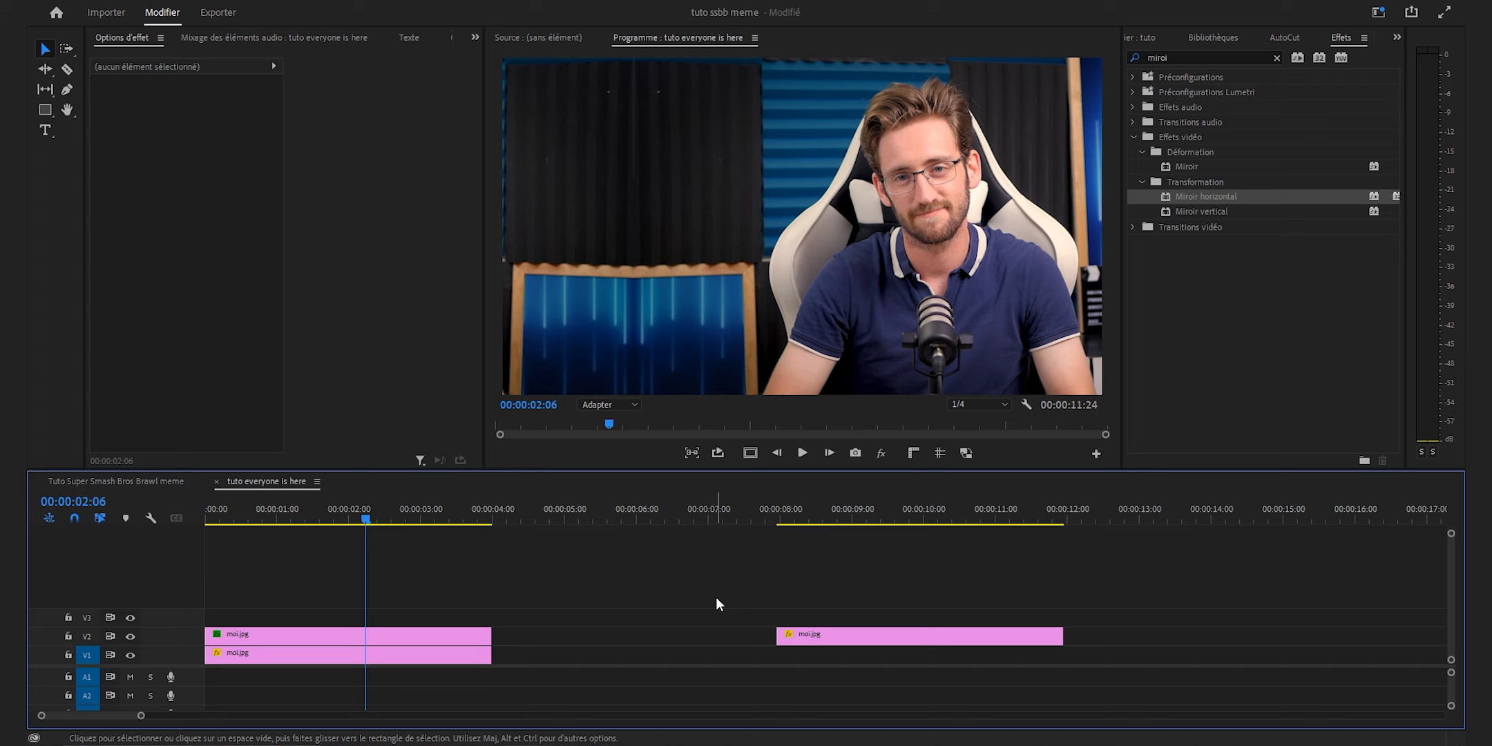
- Apply the Flou accéléré effect to the mirrored clip on V2 and set its blur to 25
click(1276, 57)
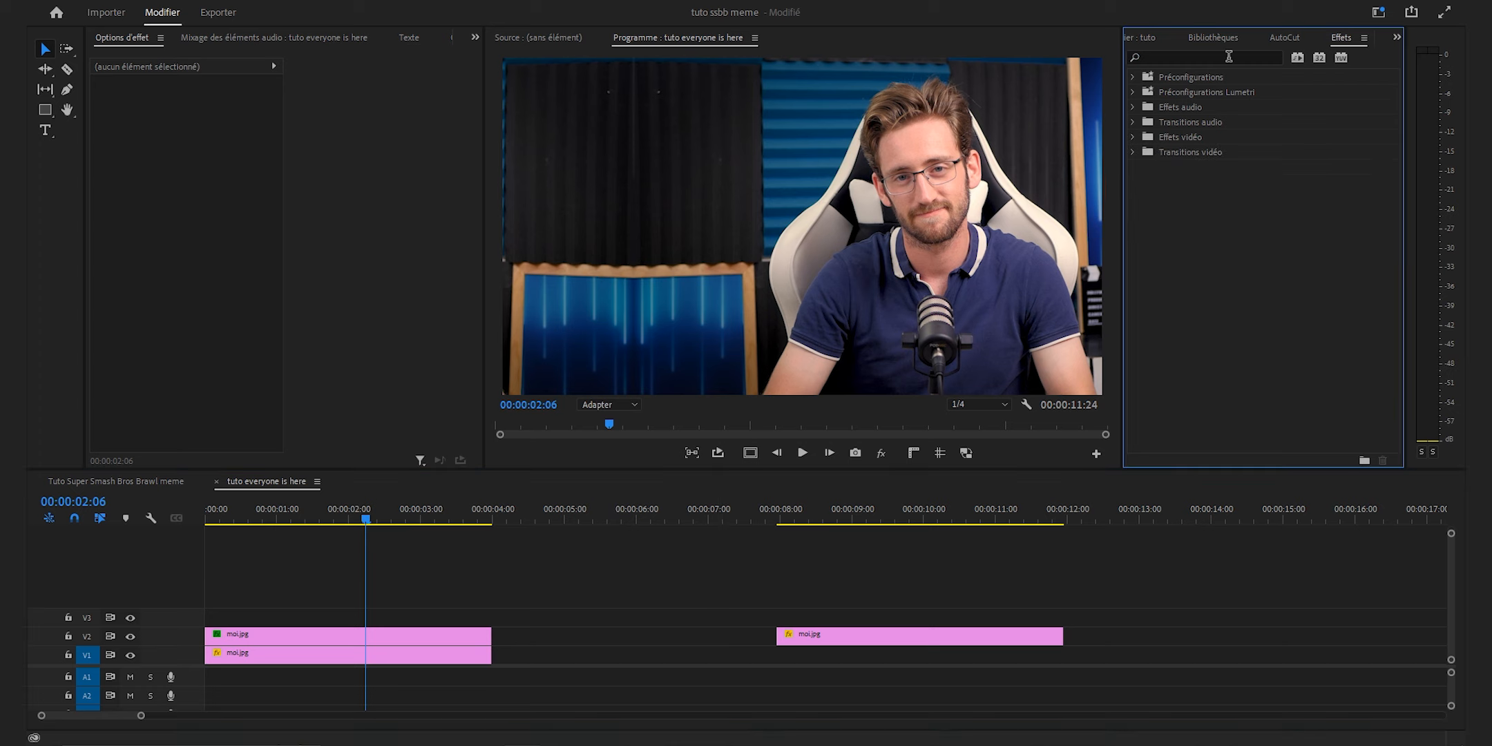
click(1229, 57)
text(flou)
drag(1215, 391, 440, 632)
click(188, 382)
text(25)
- Copy the Flou accéléré effect from the V2 clip onto the V1 clip and save the project
click(143, 350)
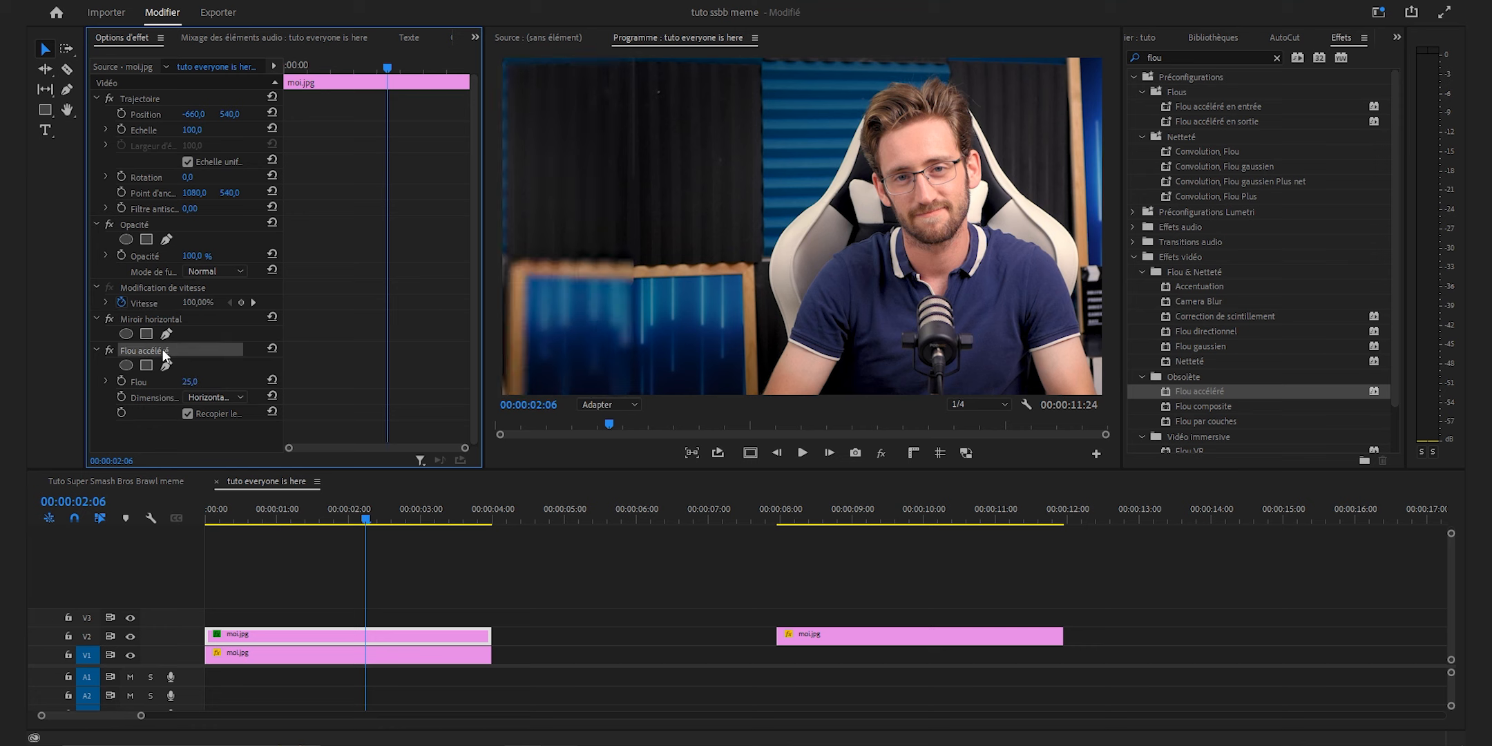
click(323, 654)
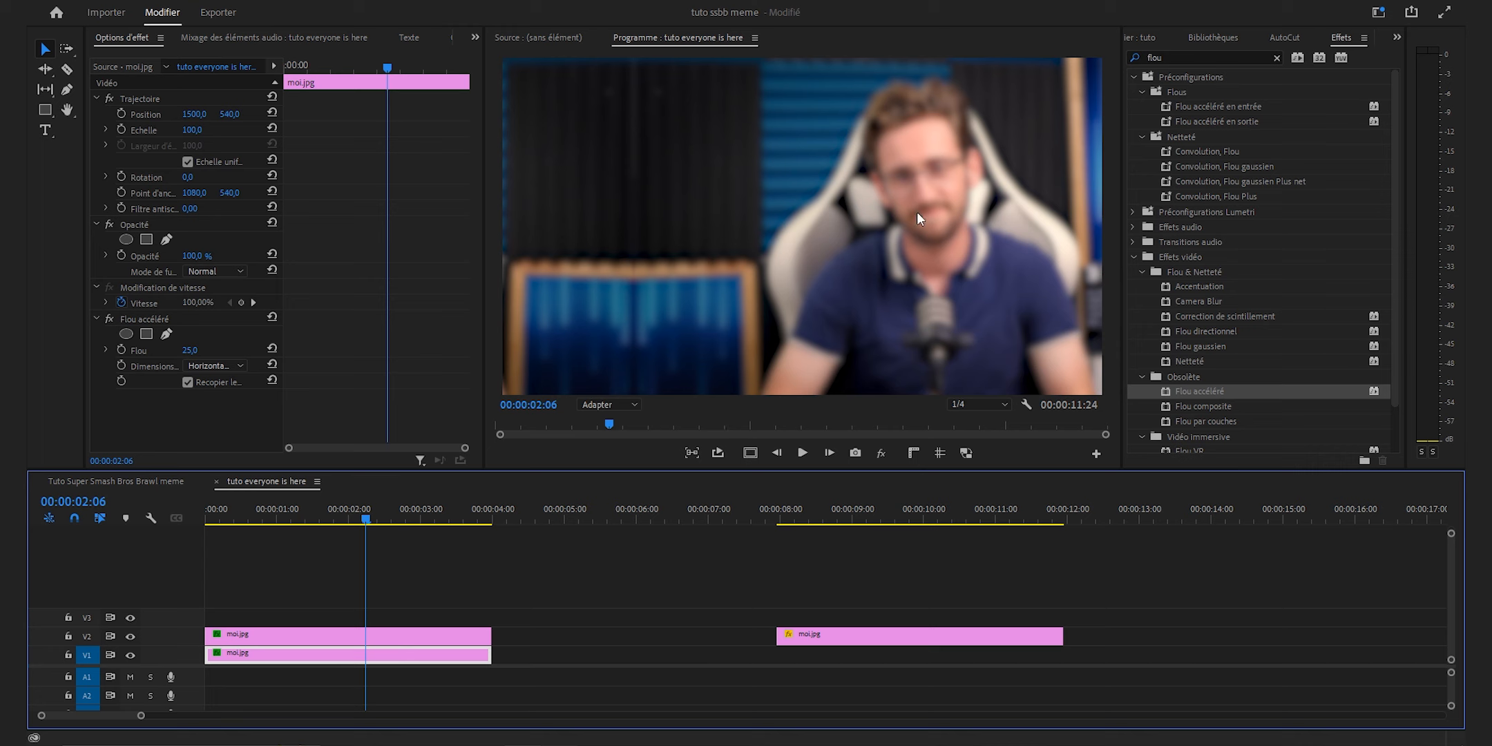
key(ctrl+s)
- Move the masked subject clip to the start of V3 and nest the two blurred clips as "fond ssbb"
drag(868, 635, 281, 613)
click(667, 589)
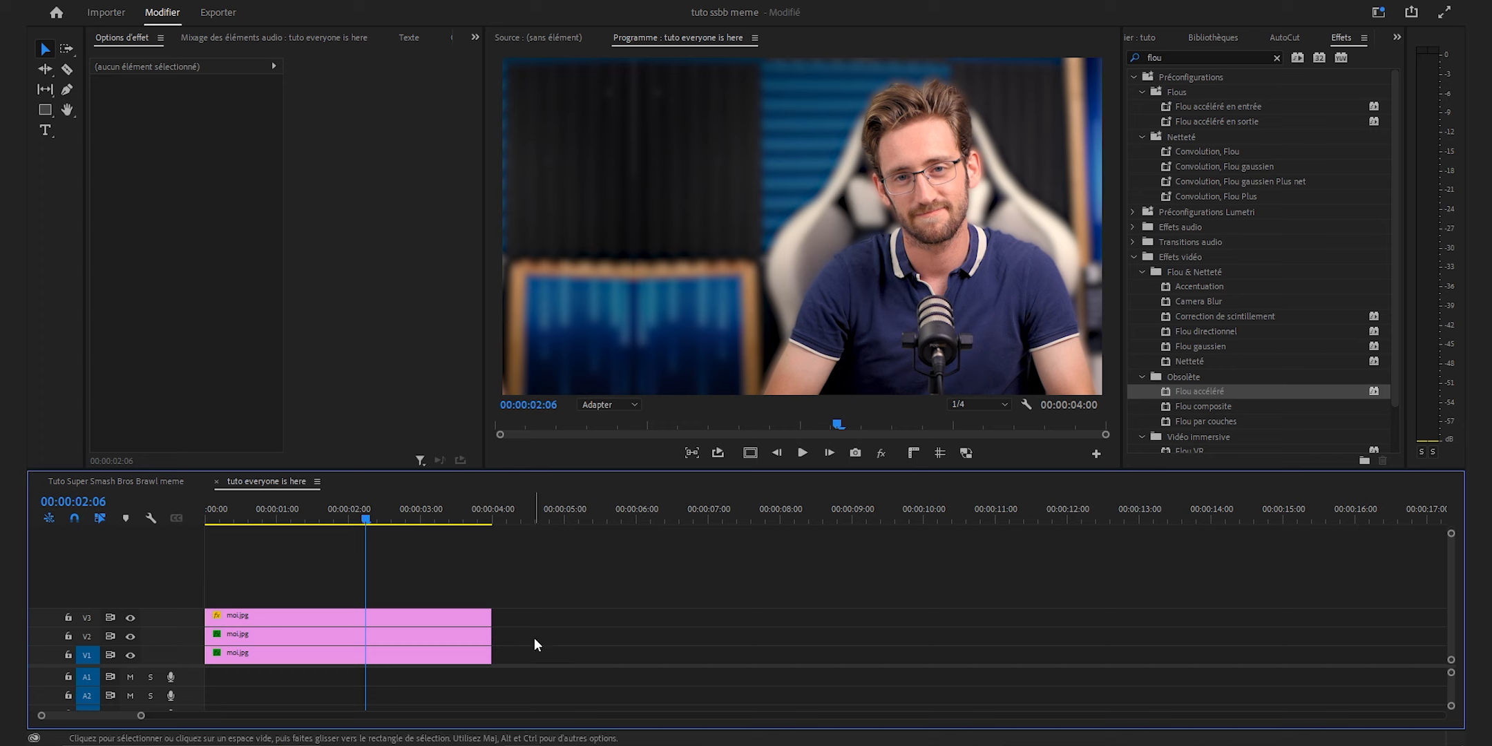
drag(529, 637, 475, 658)
right_click(475, 658)
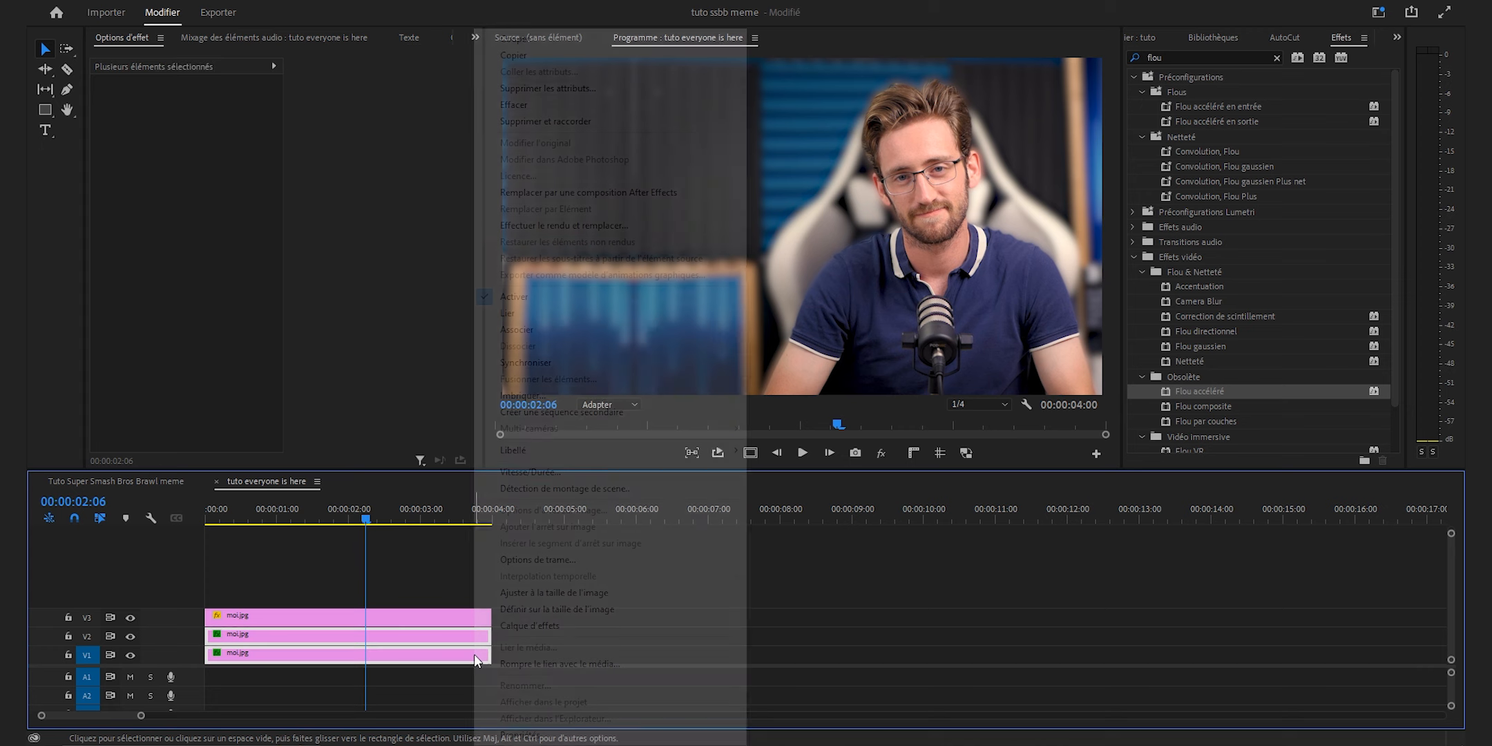
click(545, 398)
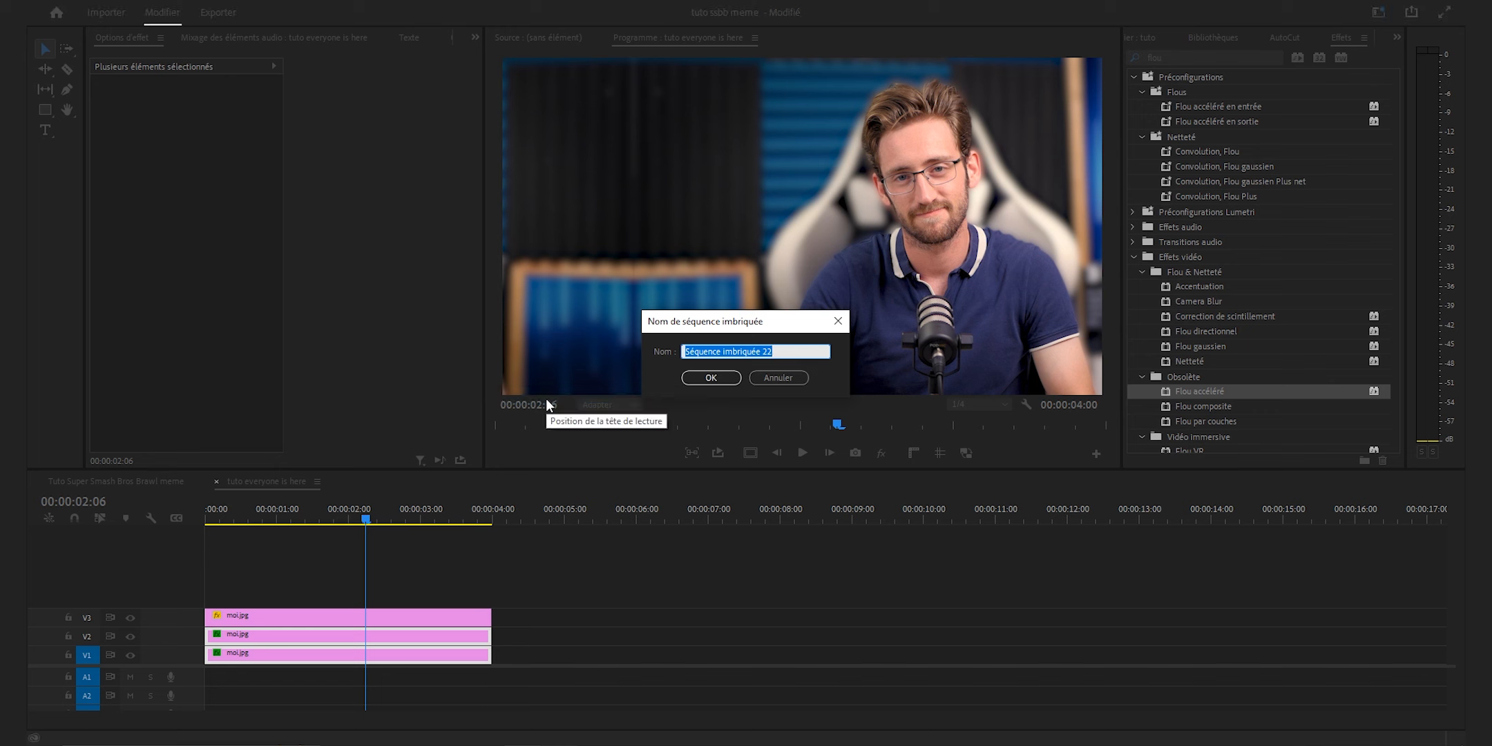
text(fond ssbb)
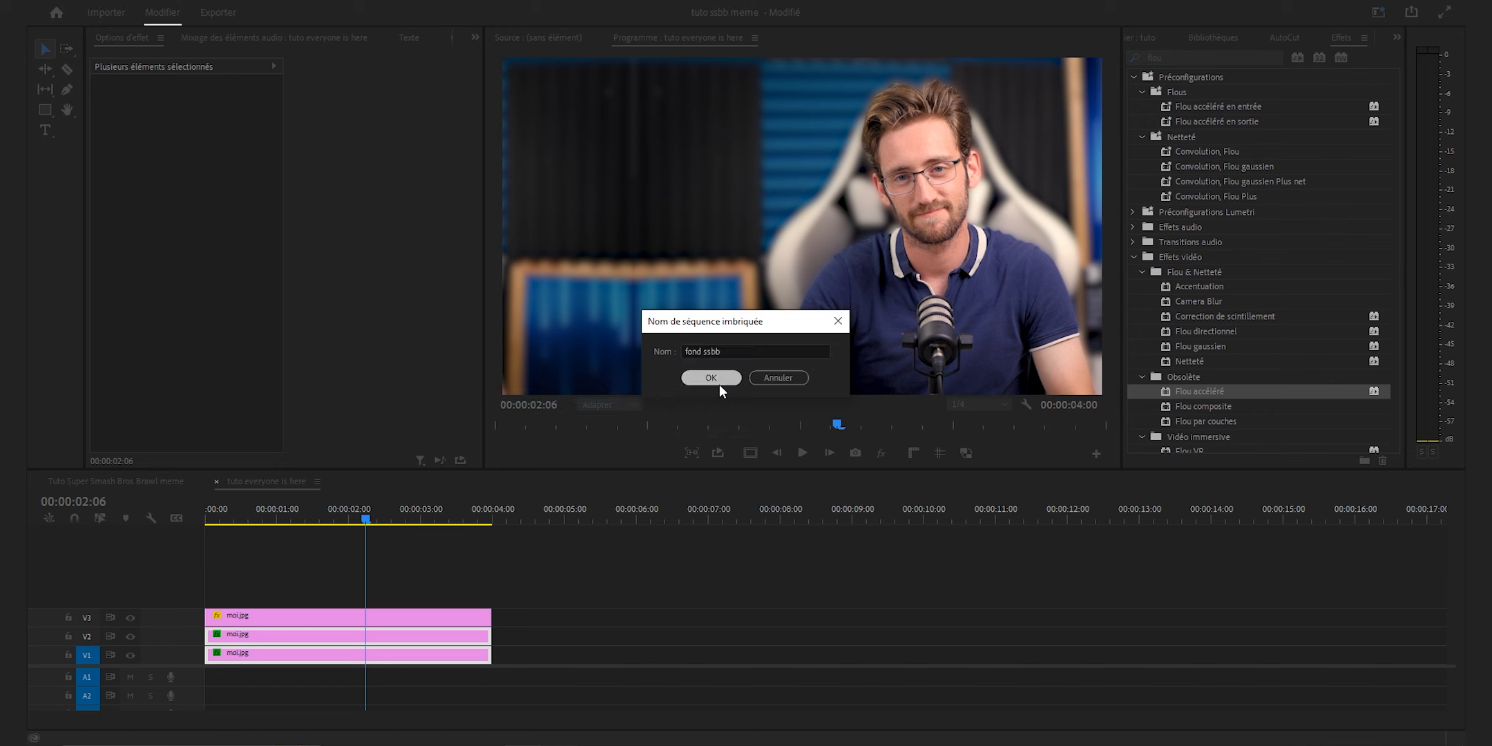
click(719, 379)
- Nest the masked subject clip on V3 as "sujet ssbb"
click(312, 618)
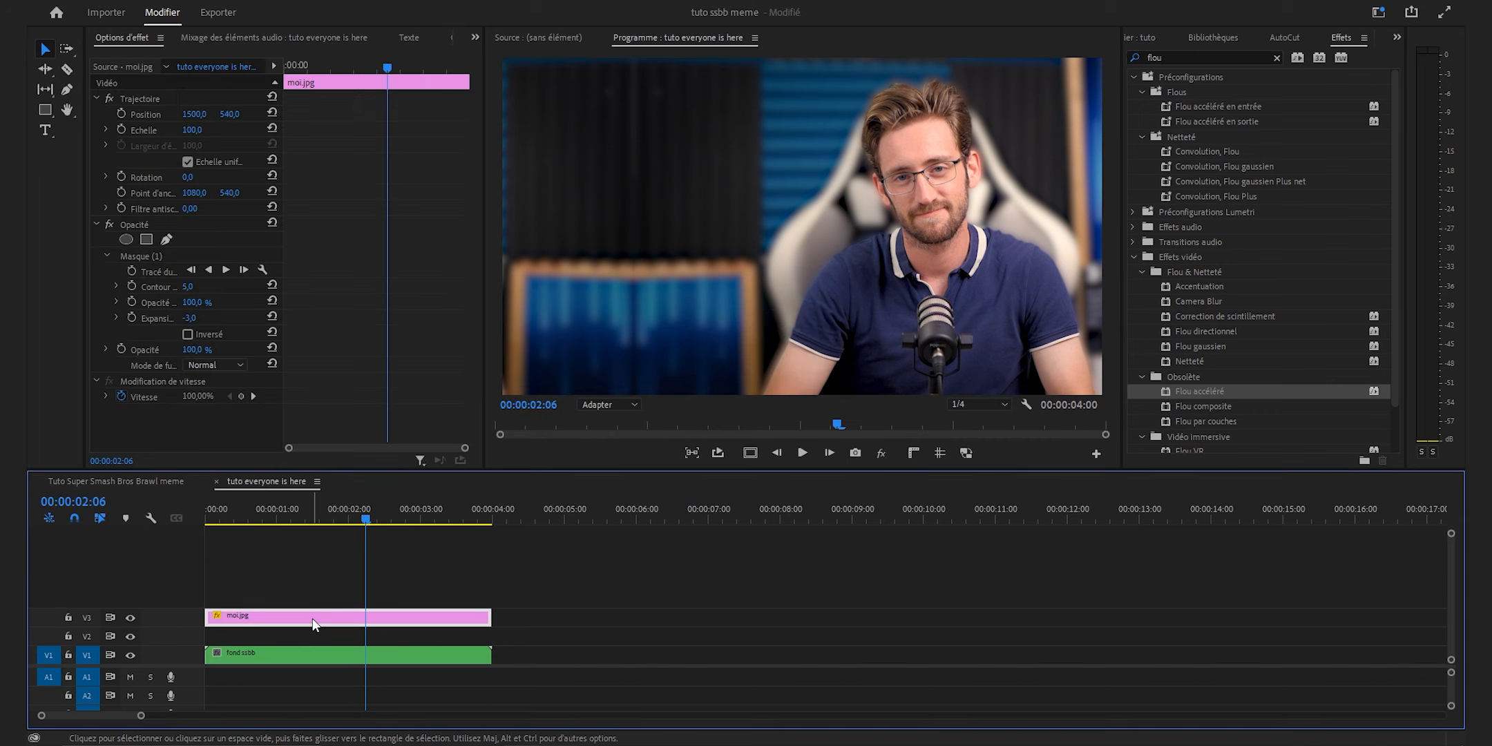
right_click(312, 617)
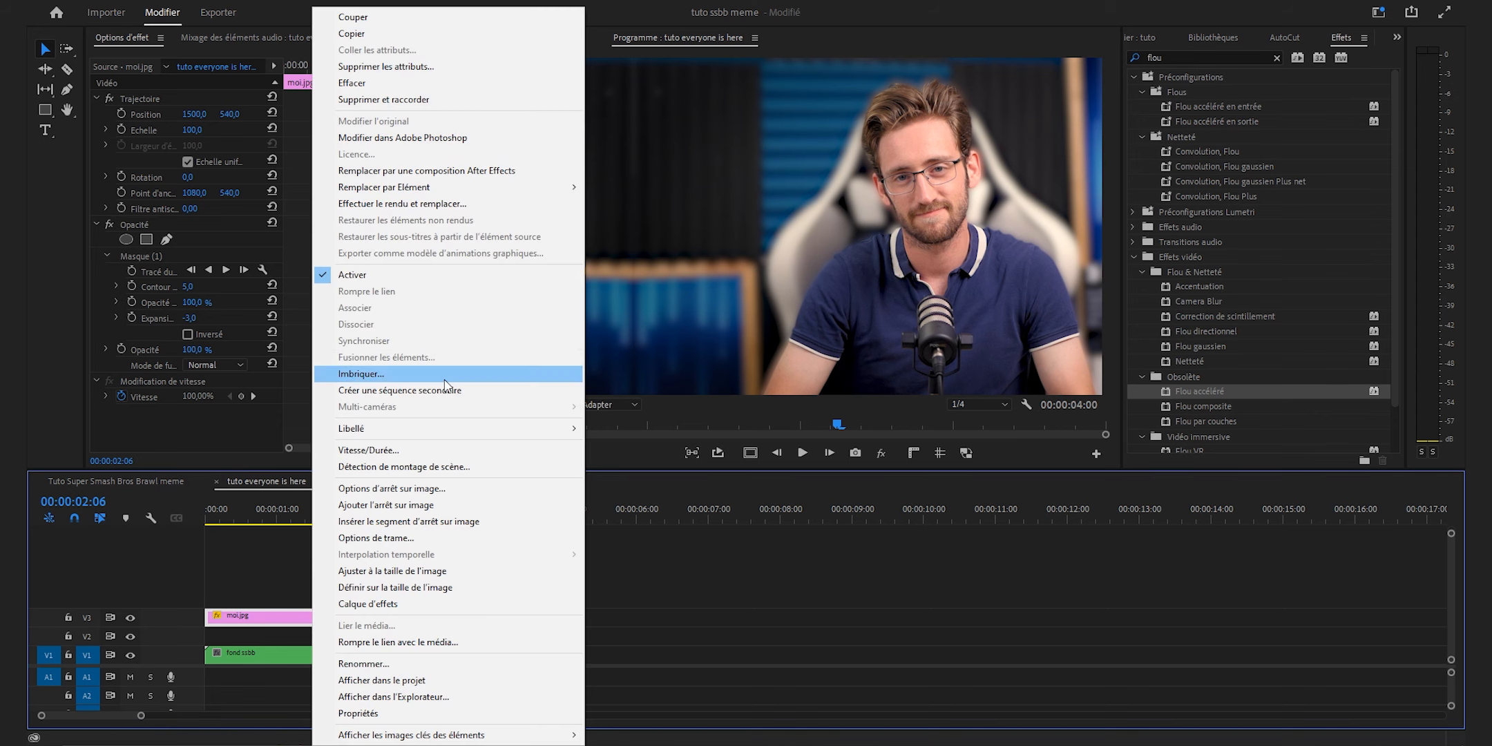
click(443, 377)
text(sujet ssbb)
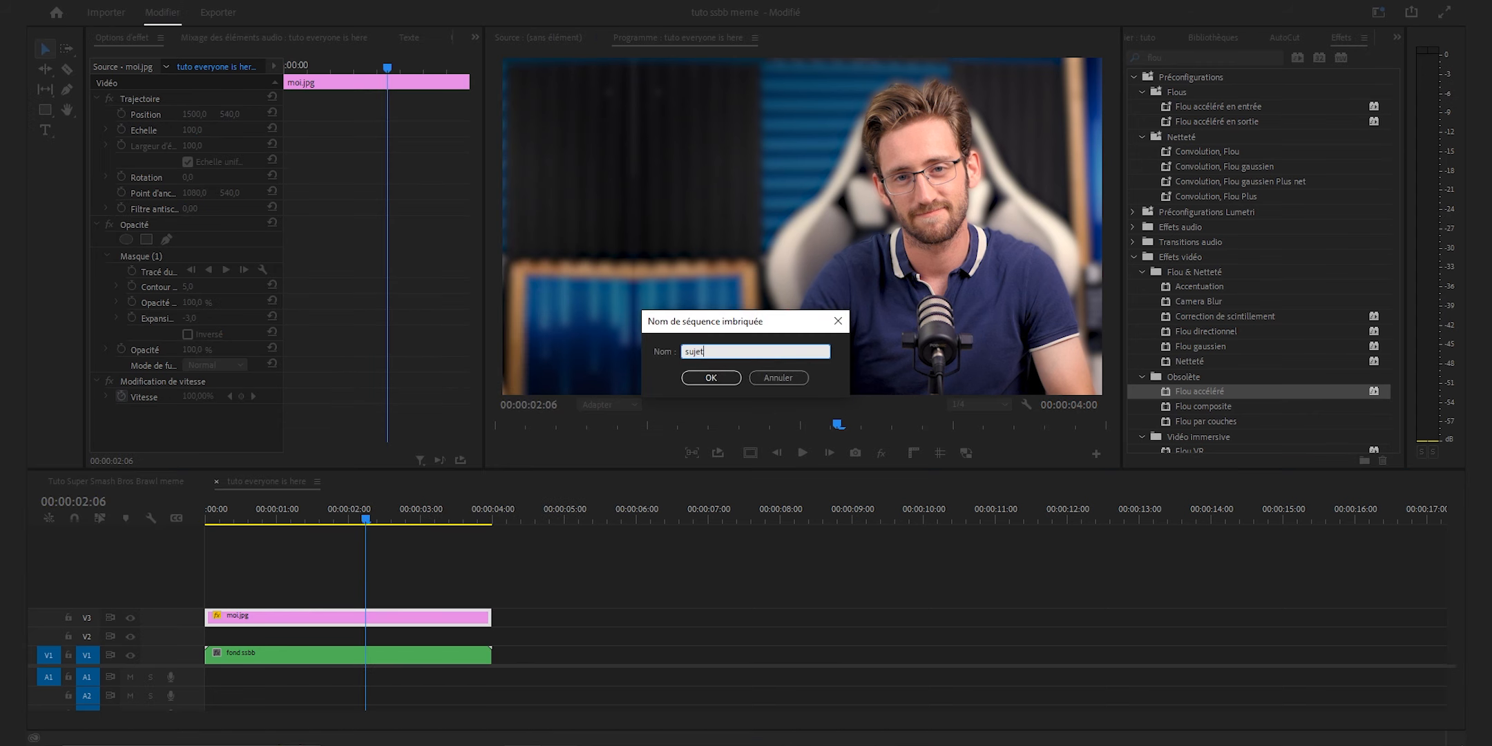
click(701, 381)
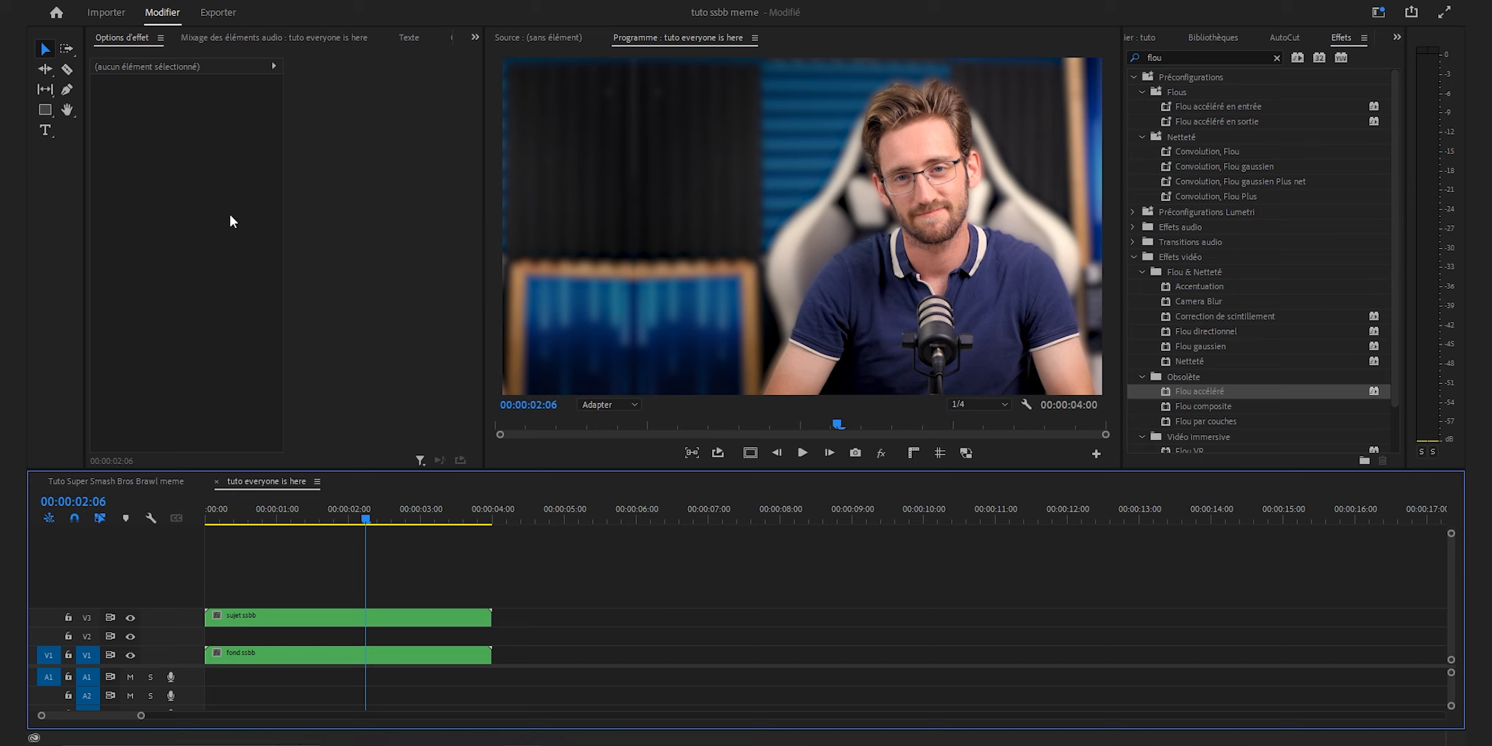
- Add the text "New School Studio" over the dark background beside the subject and set its font to Haettenschweiler
click(45, 134)
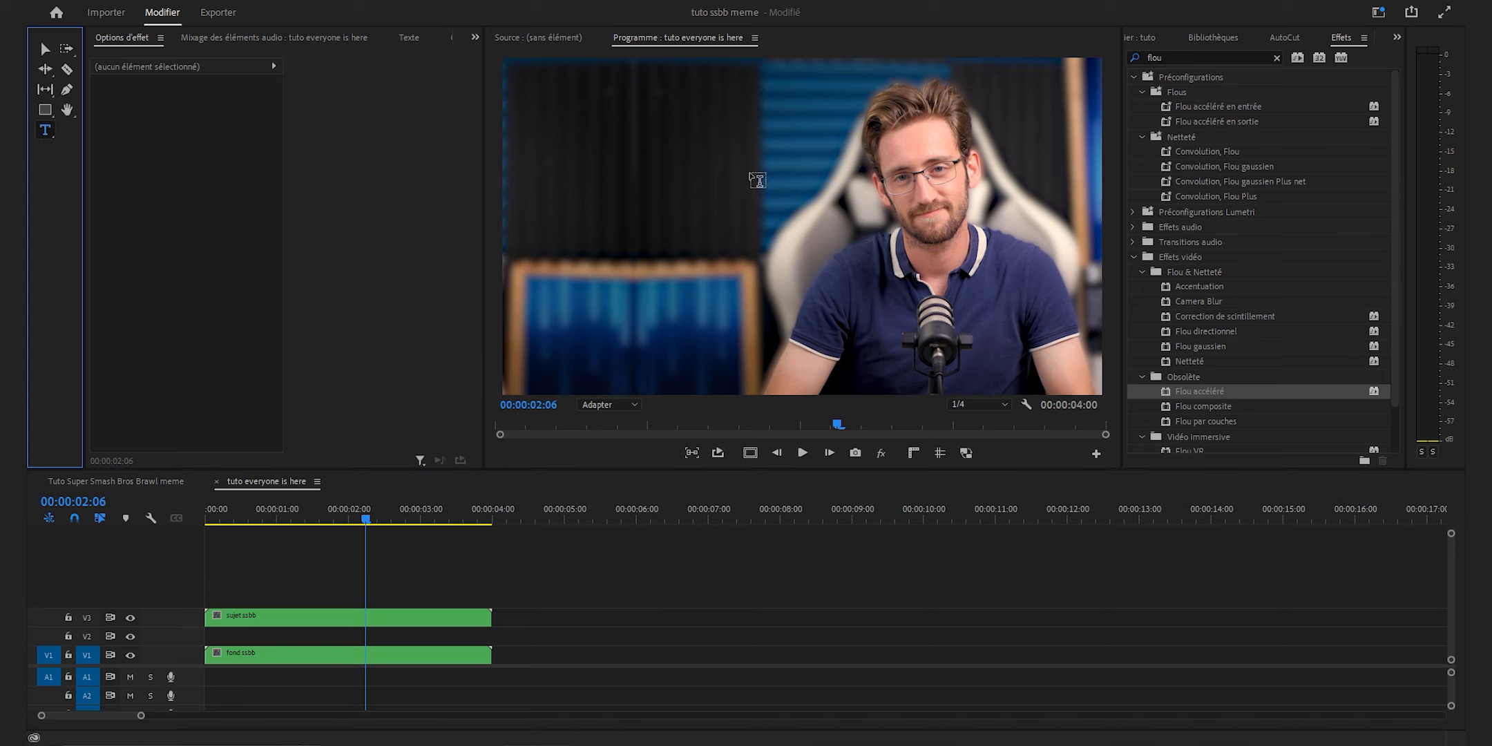
drag(551, 136, 819, 231)
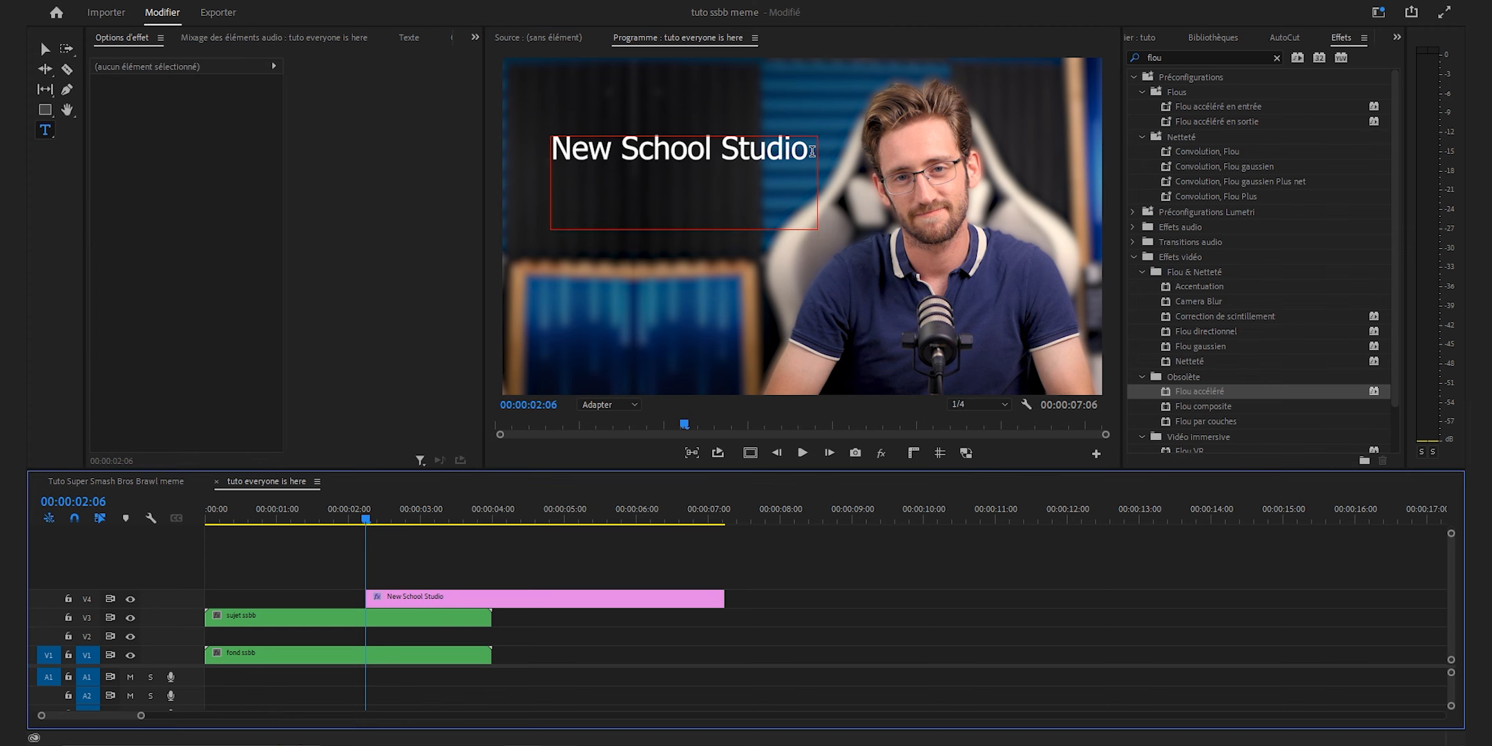
drag(811, 151, 550, 152)
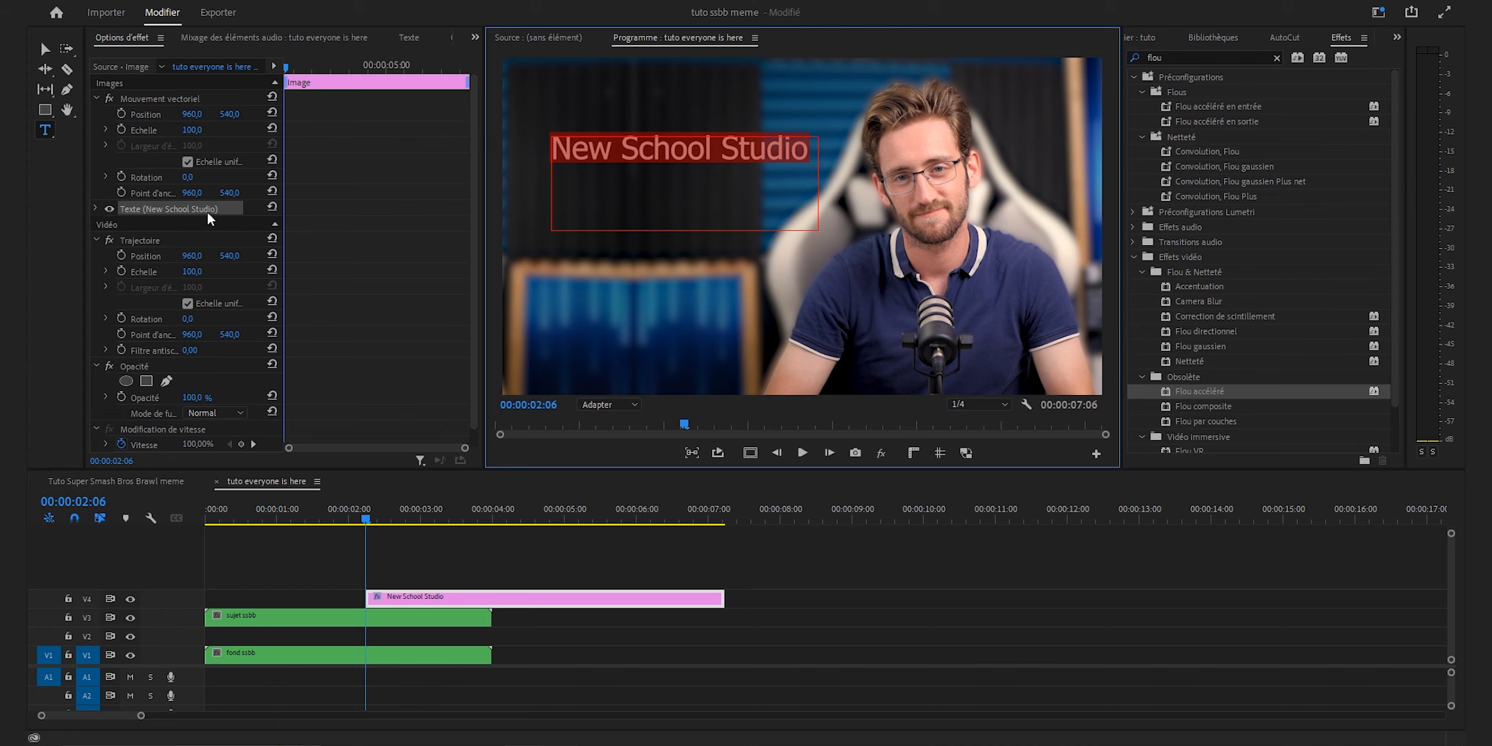
click(96, 208)
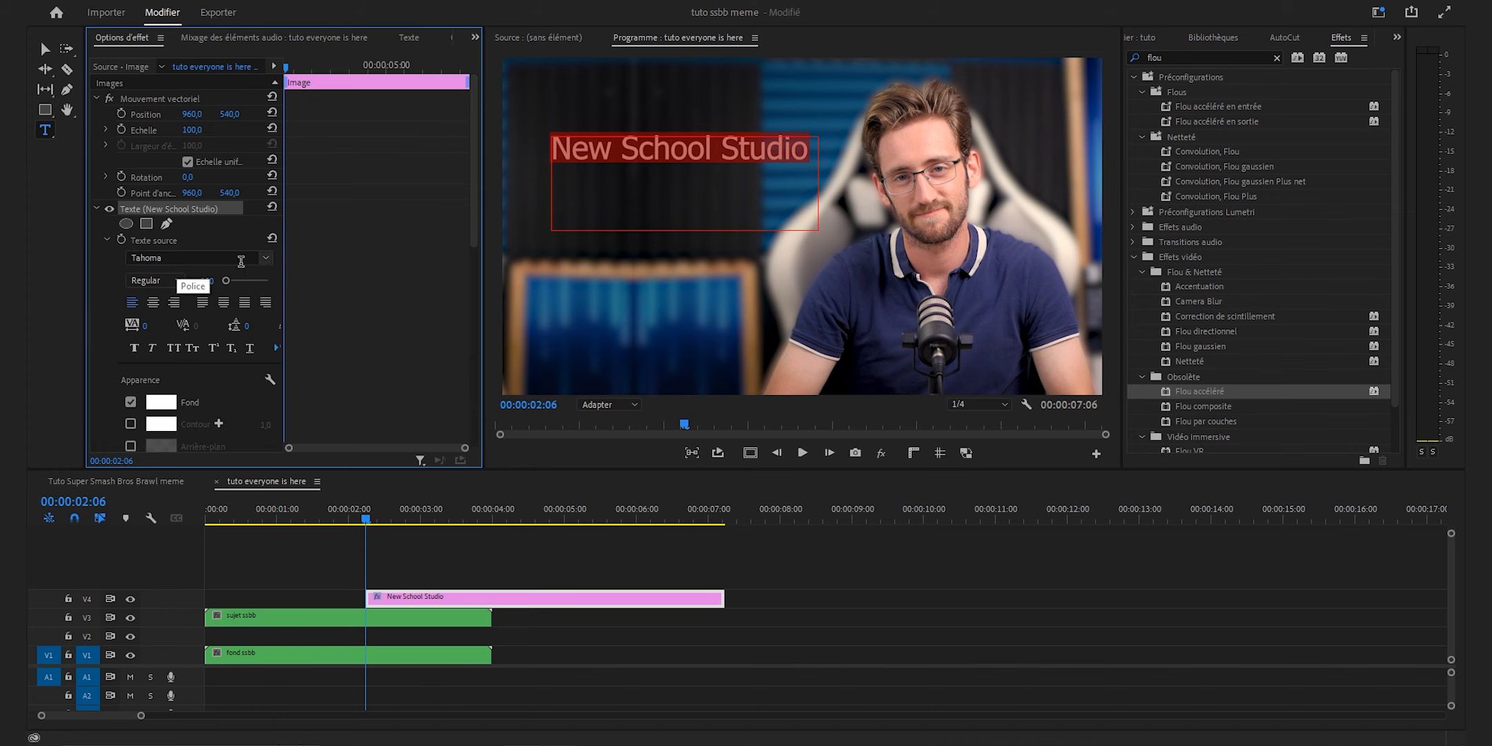
click(266, 259)
text(hae)
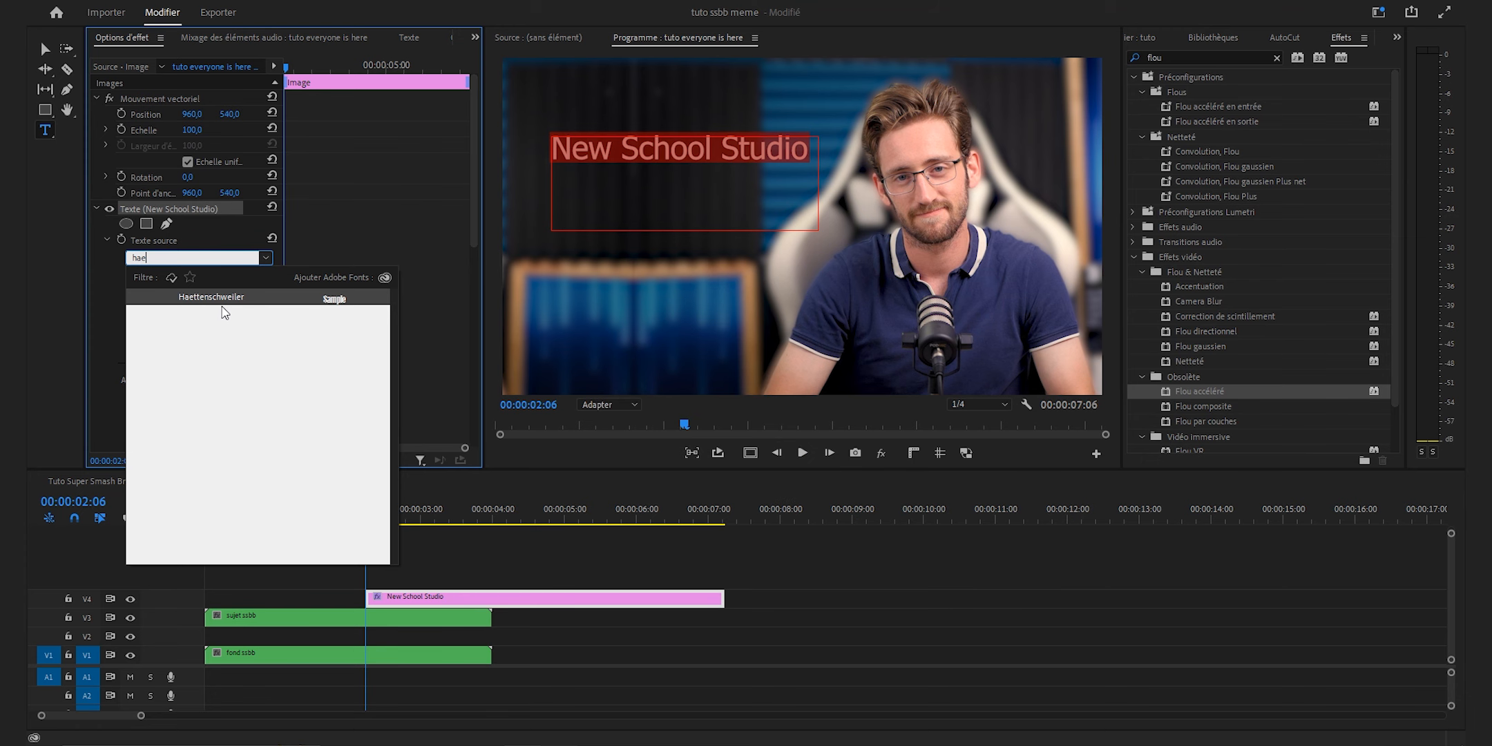
click(223, 307)
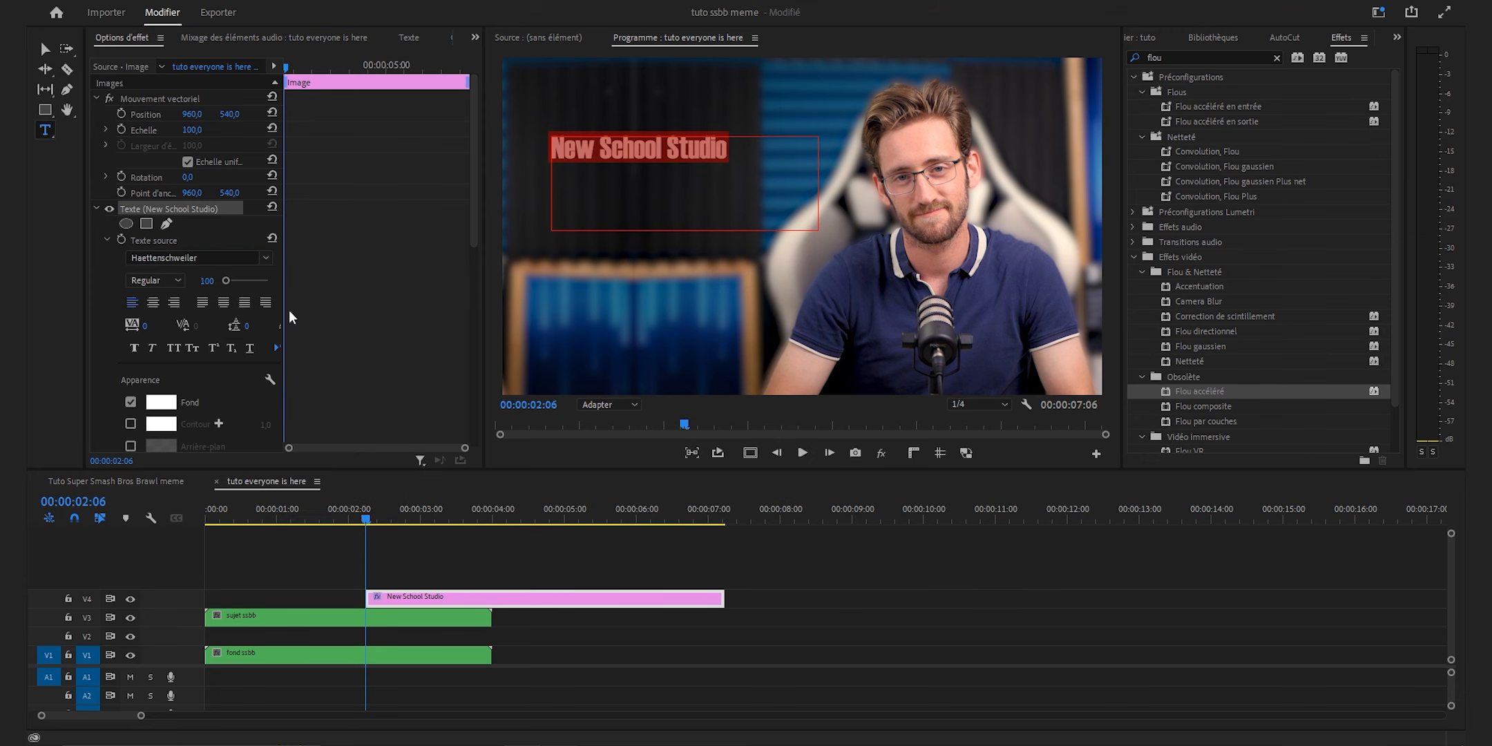
- Set the title's font size to 200
click(201, 281)
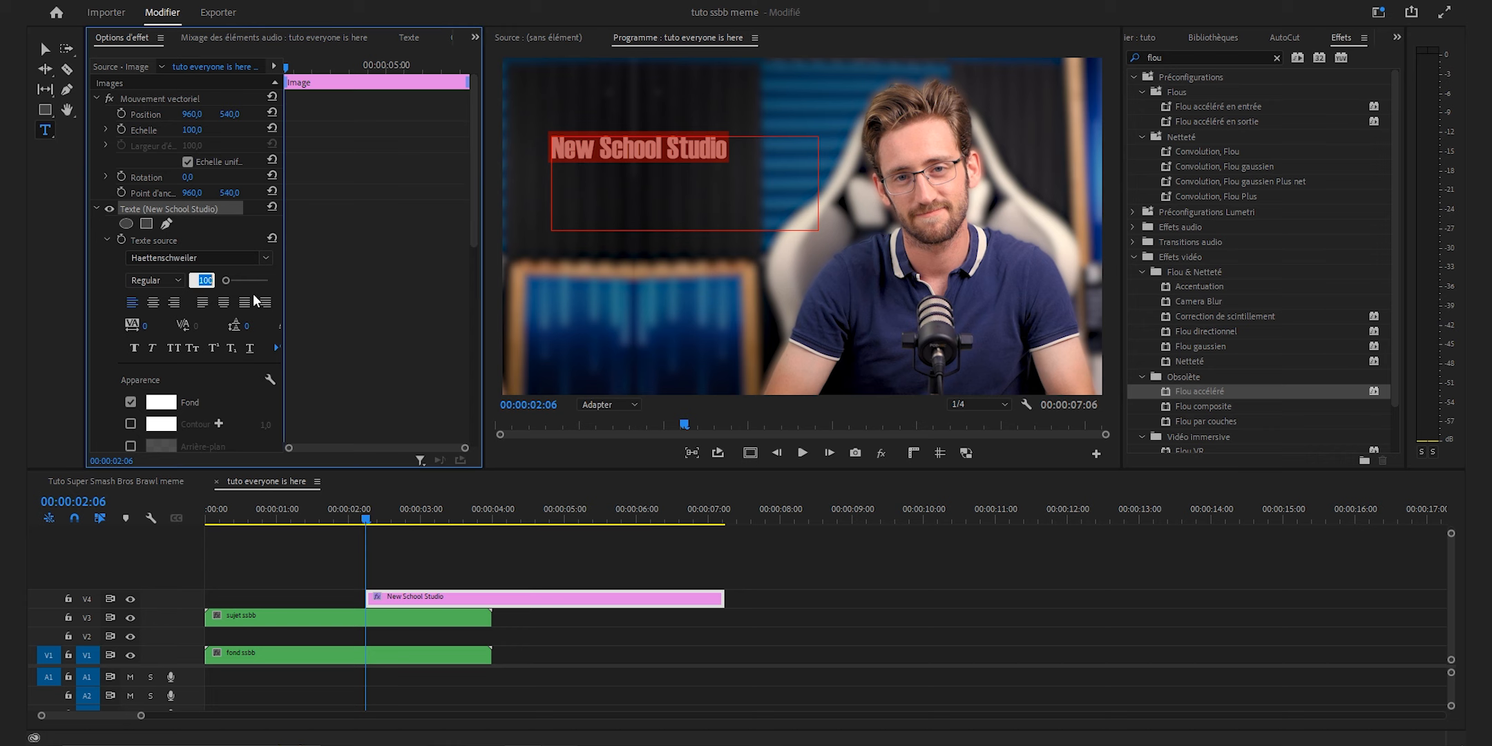
text(200)
key(Return)
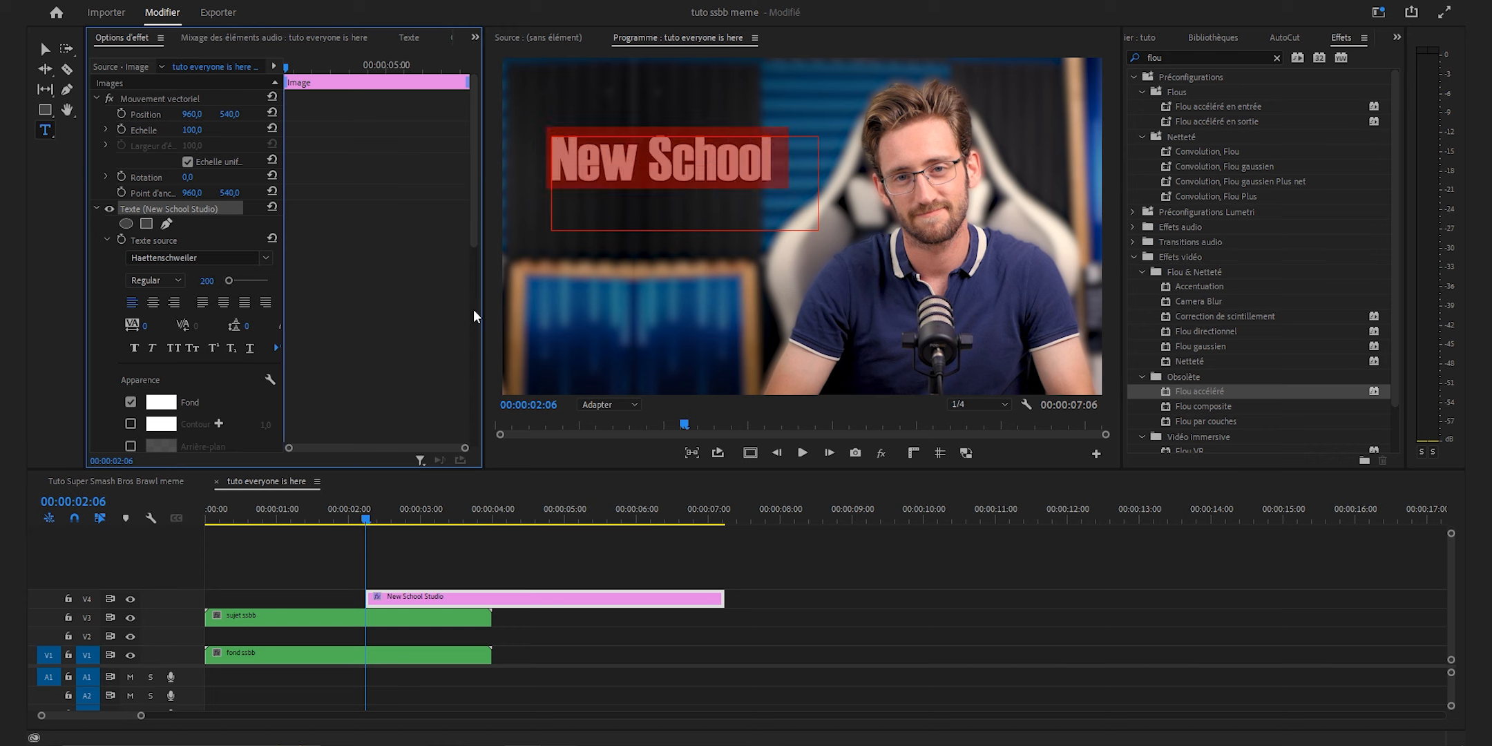
- Widen the title's text box so the words fit on one line, and move the title slightly downward
click(47, 52)
drag(819, 183, 940, 191)
drag(742, 191, 717, 200)
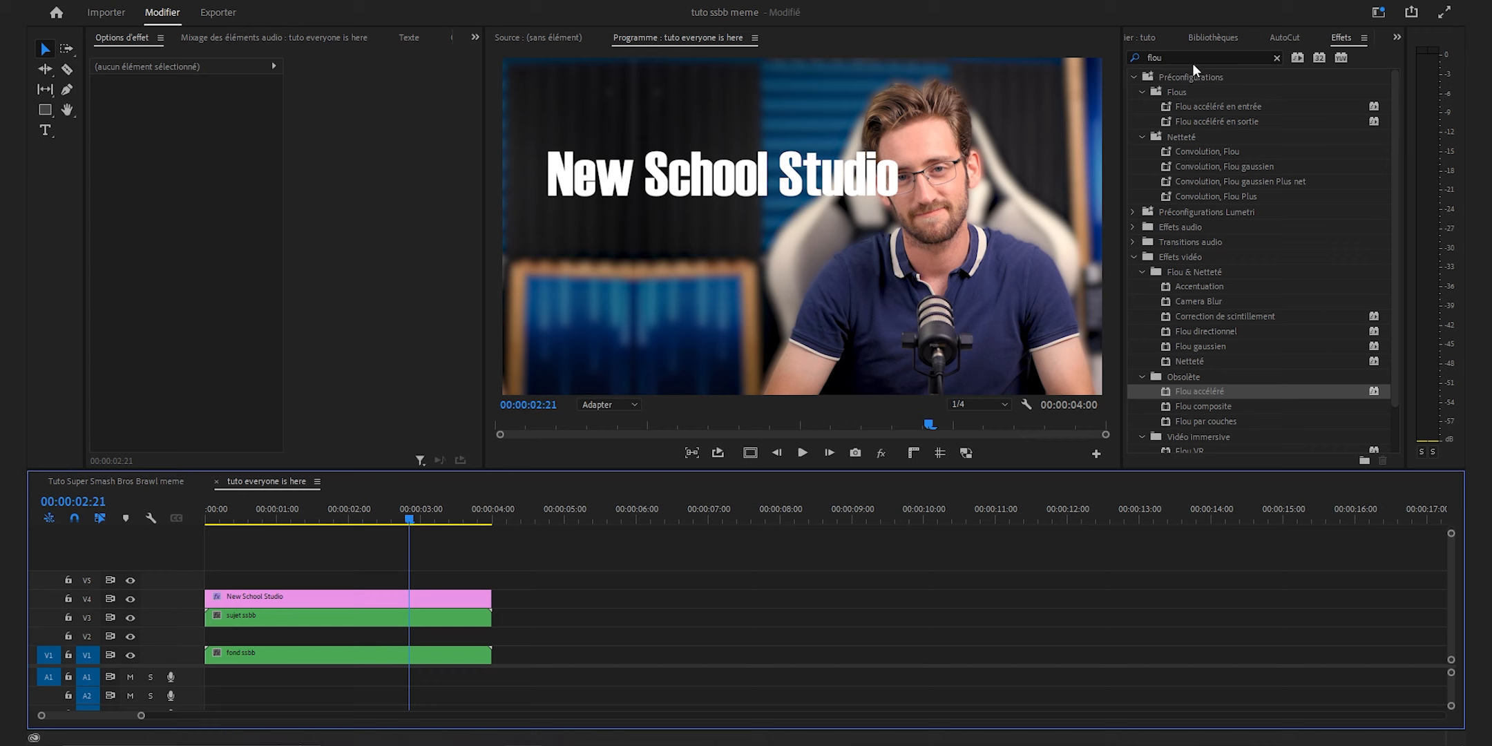
- Find the 3D simple effect and apply it to the New School Studio title clip
key(shift+7)
text(3d)
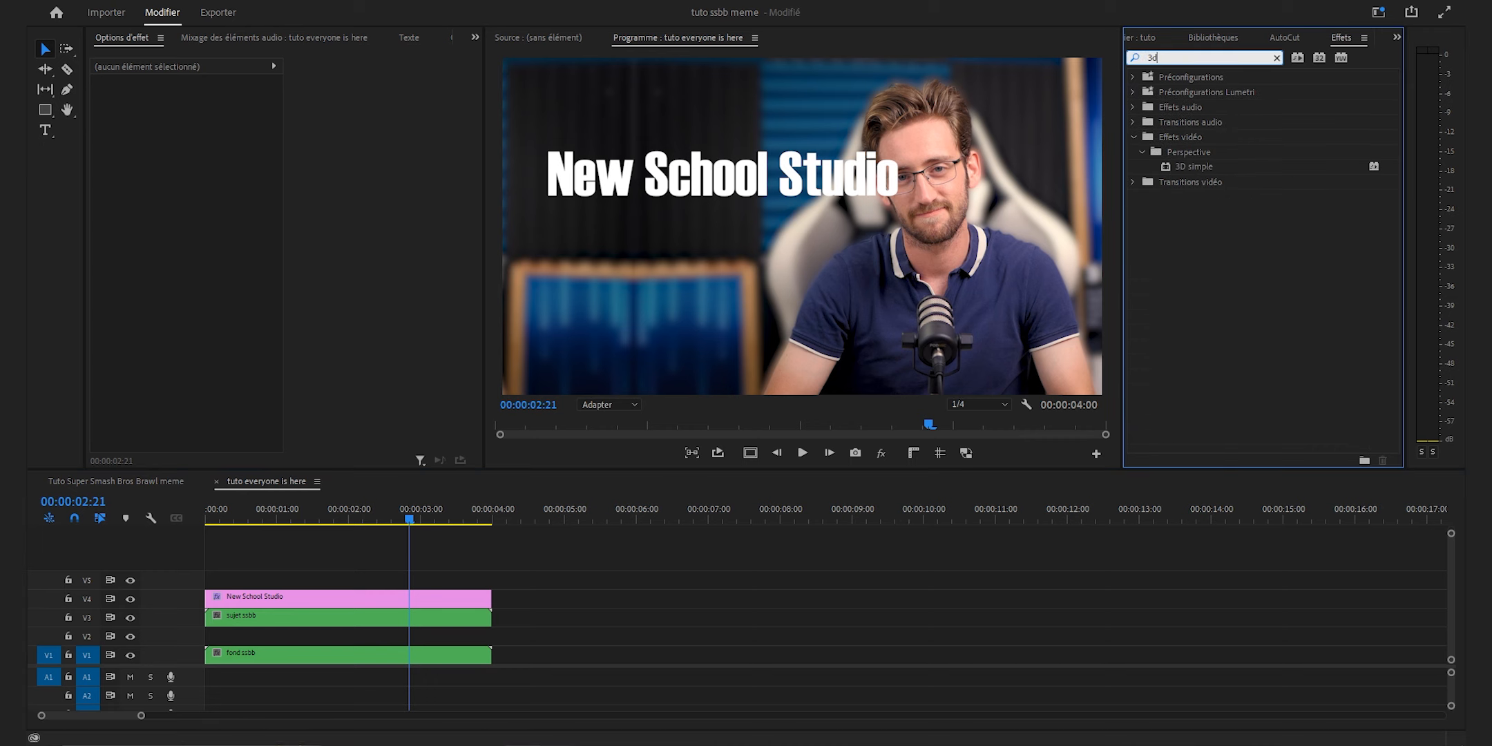
drag(1205, 166, 376, 598)
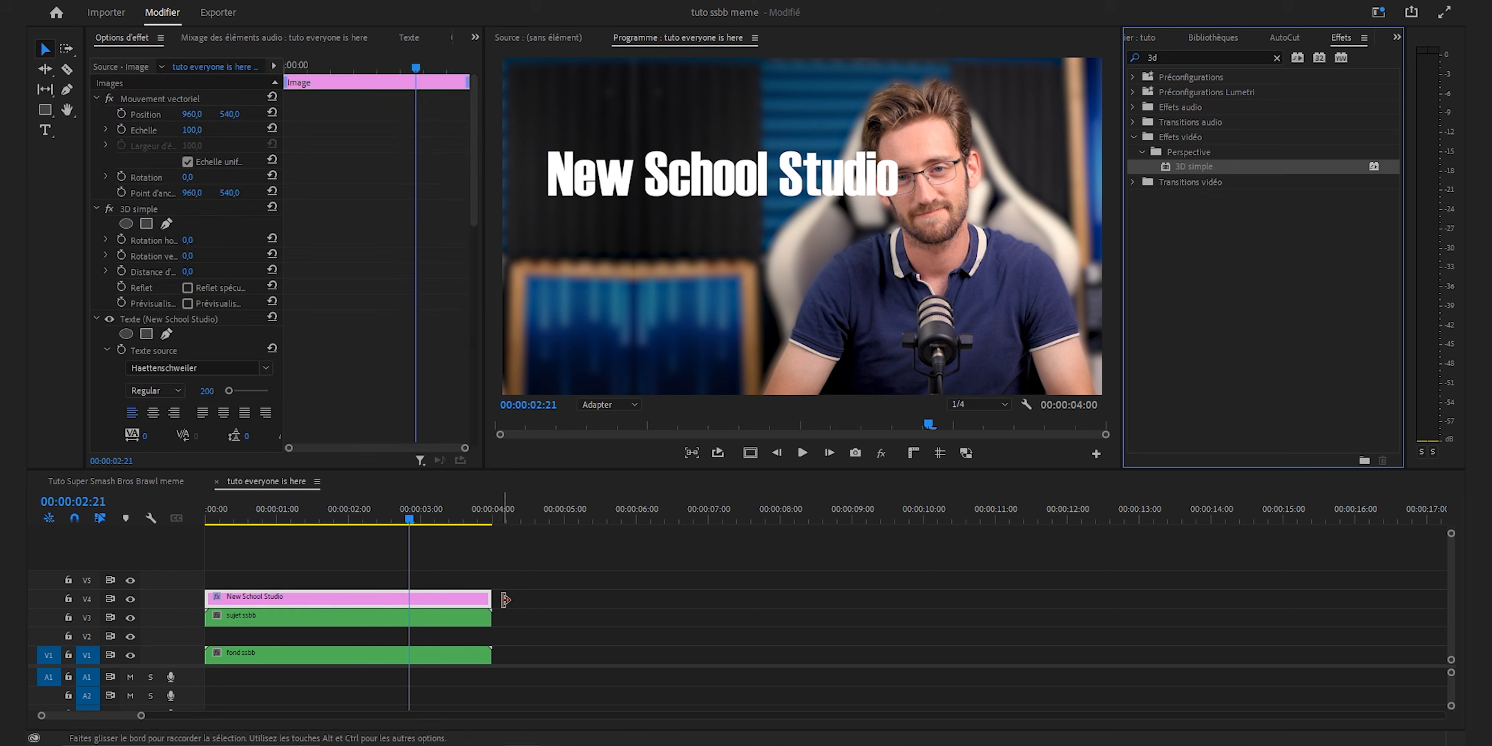
- Set the title's 3D simple horizontal rotation to -45° and its vertical rotation to -14°
click(188, 240)
text(-45)
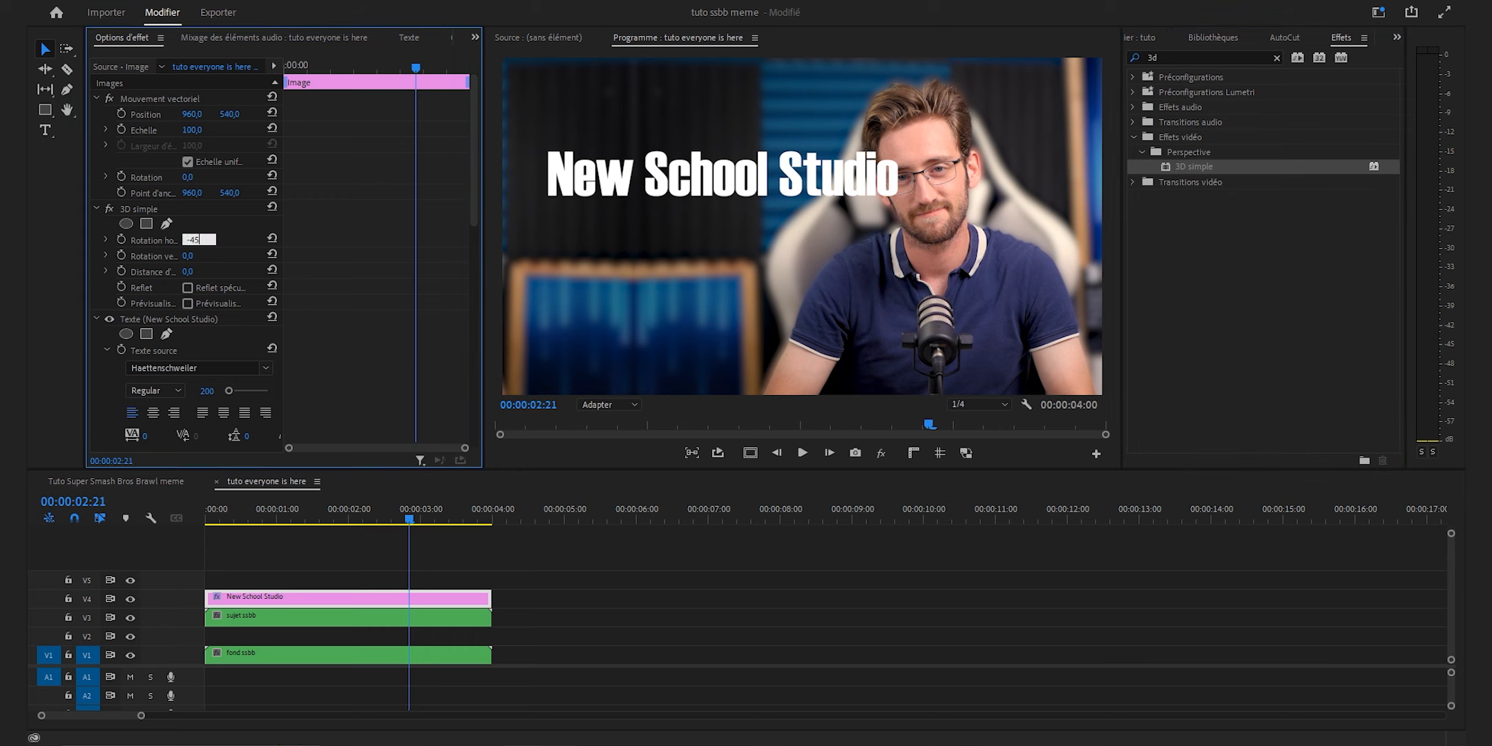
key(Return)
click(189, 256)
text(-14)
key(Return)
click(829, 614)
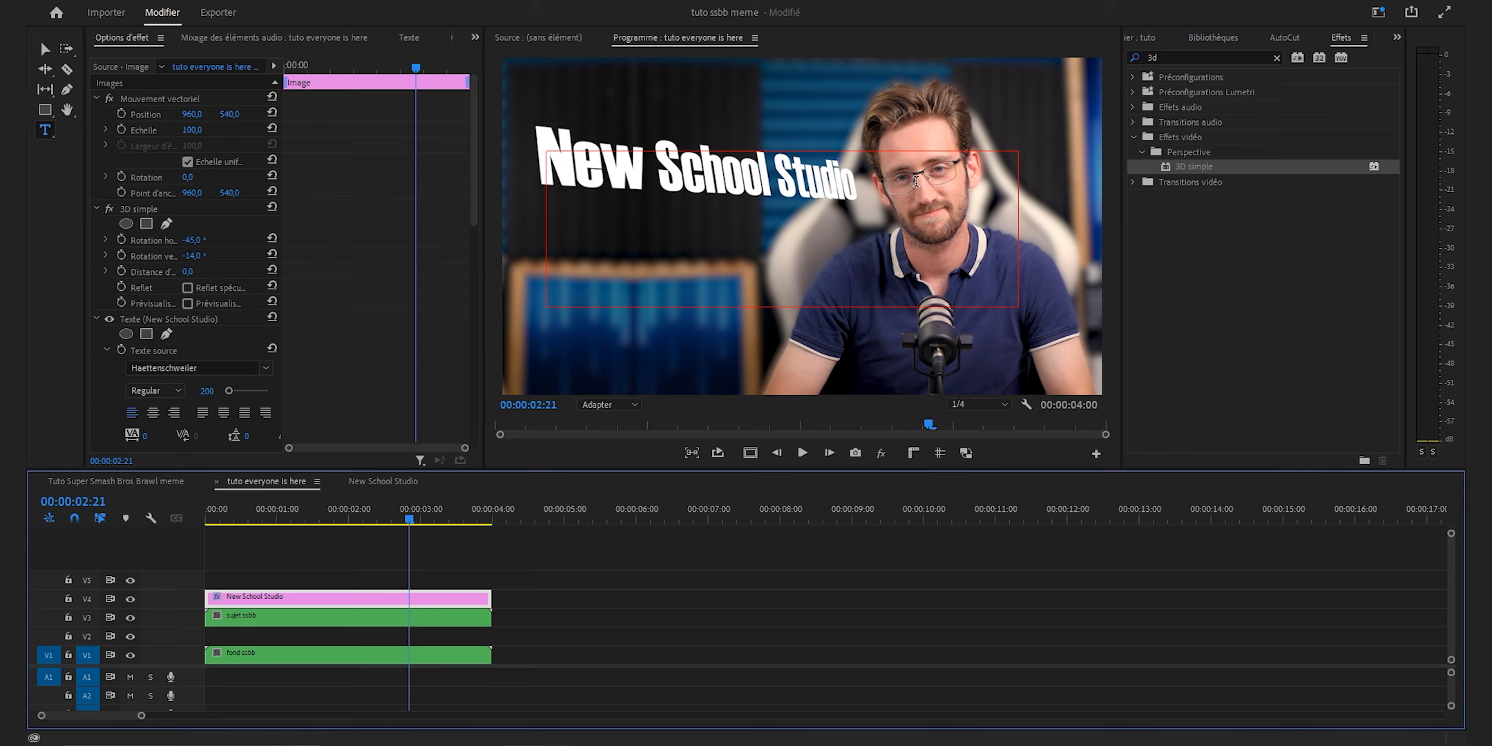
- Reduce the title's font size to 180
click(168, 318)
click(209, 392)
text(180)
click(826, 586)
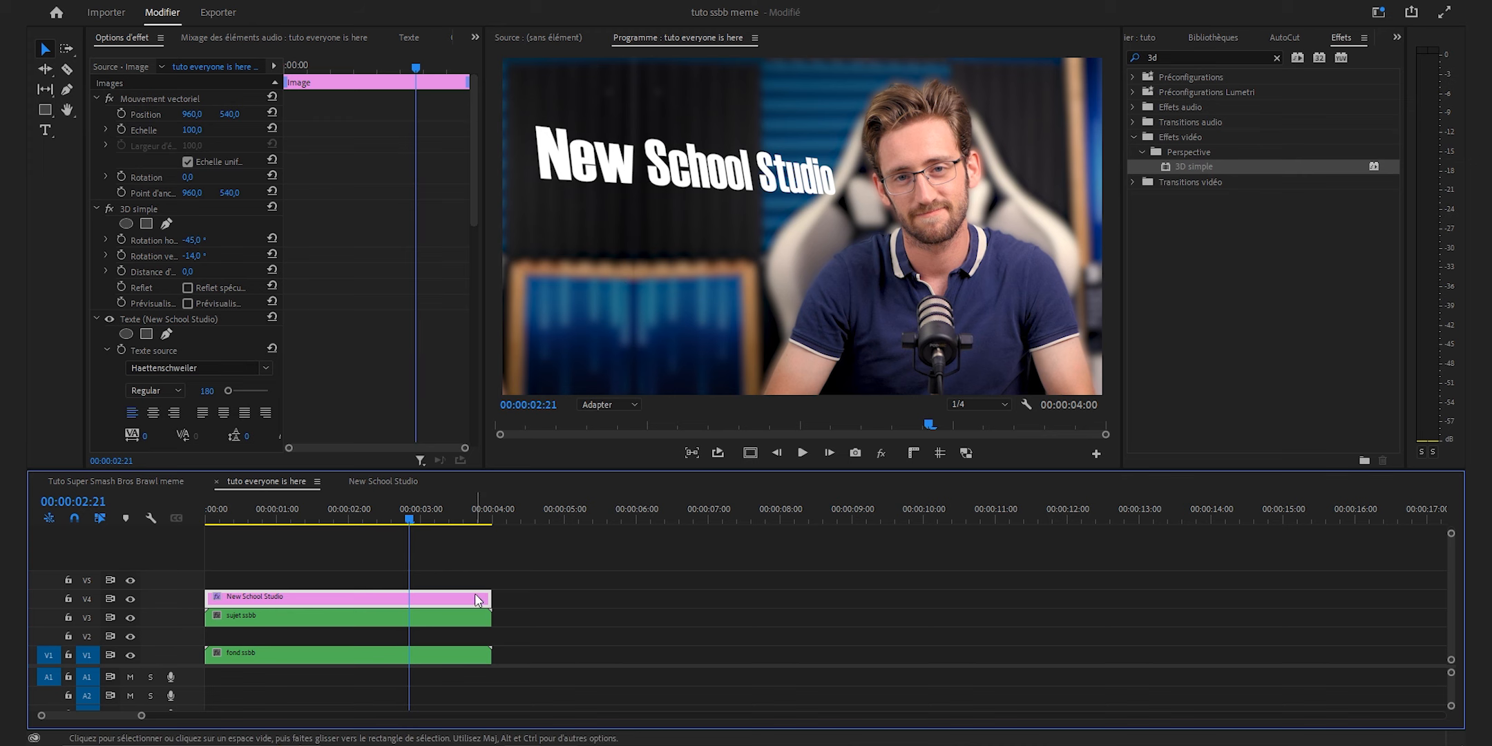
- Duplicate the title clip onto V5 and apply the Dégradé effect from the Générer category to the copy
drag(474, 603, 474, 583)
click(554, 594)
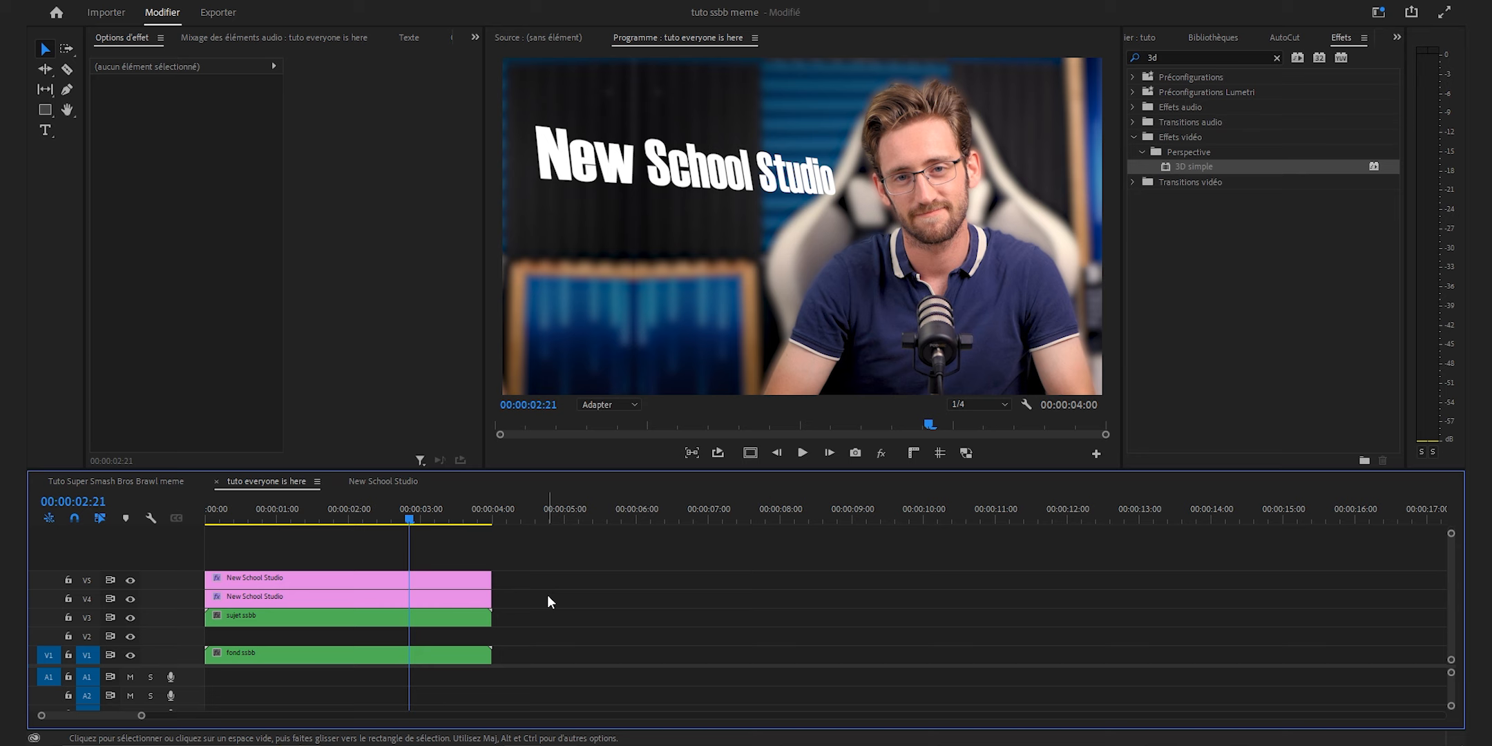
click(1145, 58)
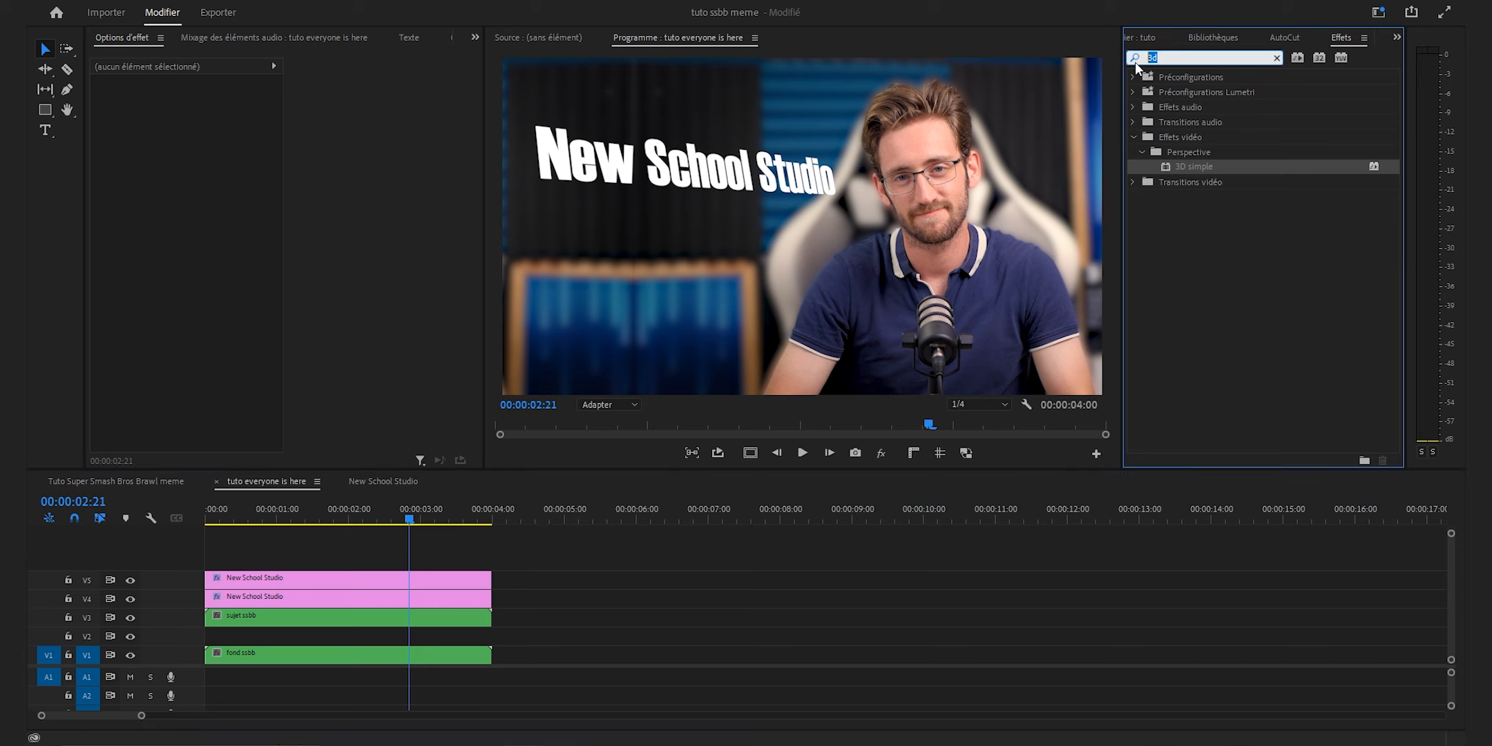
text(dégradé)
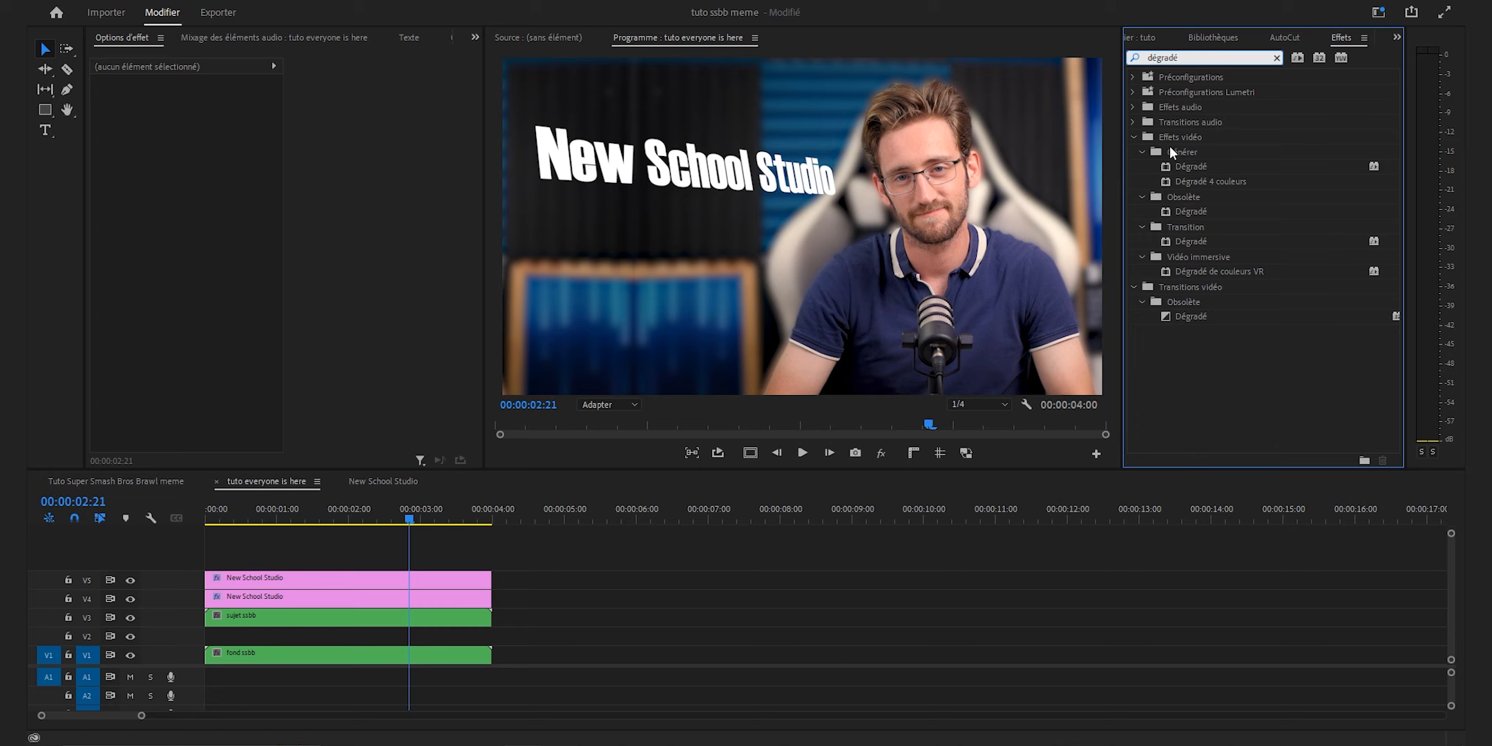
click(1201, 167)
drag(662, 480, 466, 584)
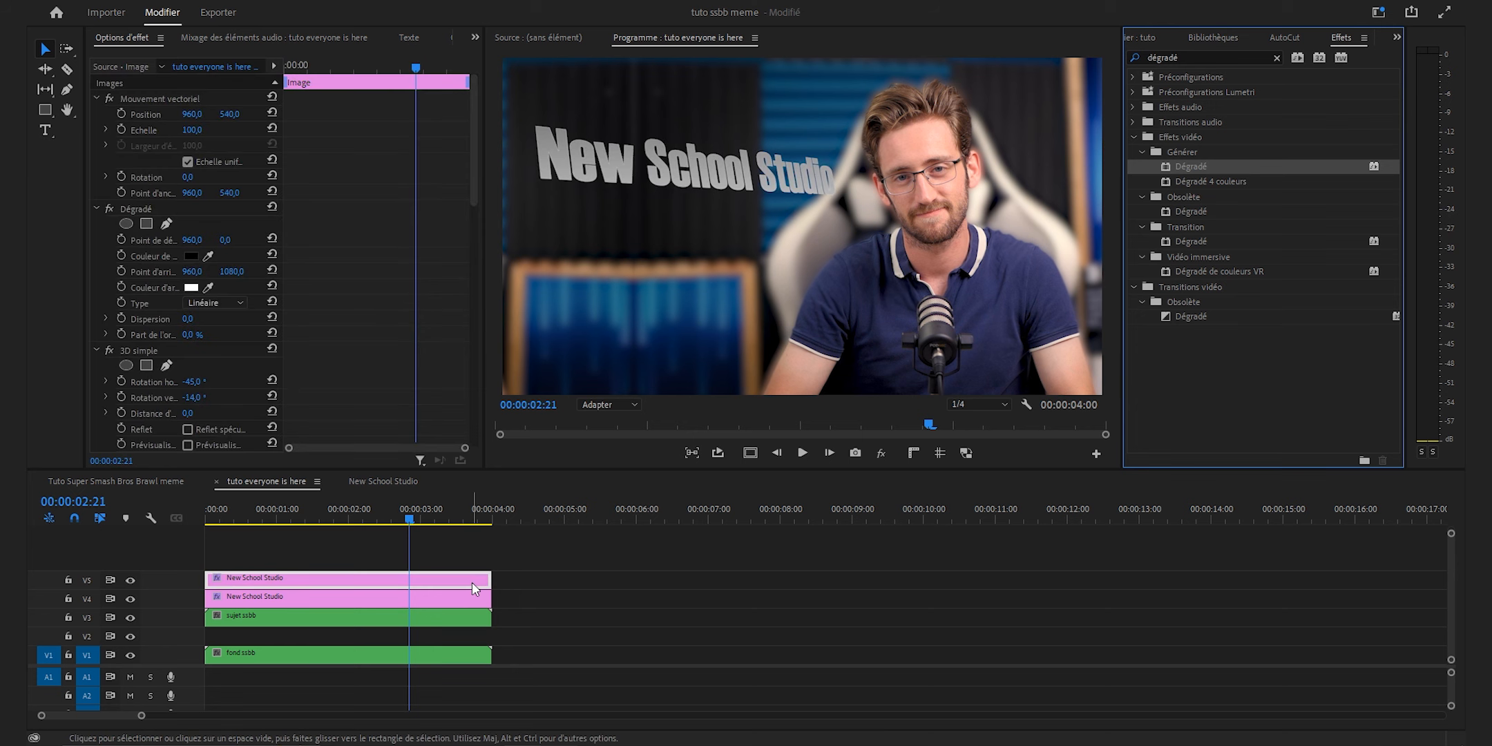
- Set the gradient's start colour to white (FFFFFF) and its end colour to black (000000)
click(191, 255)
drag(854, 364, 805, 457)
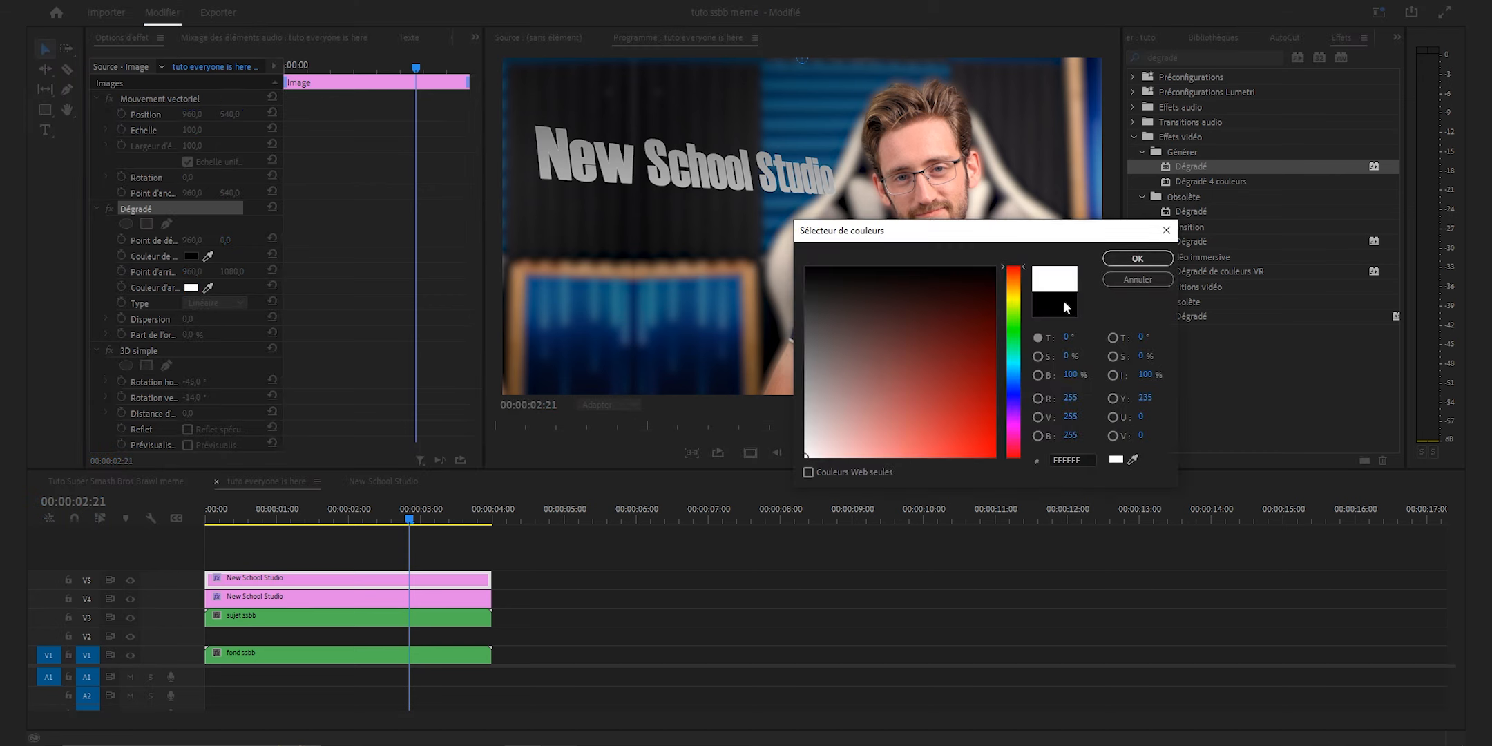
click(1137, 258)
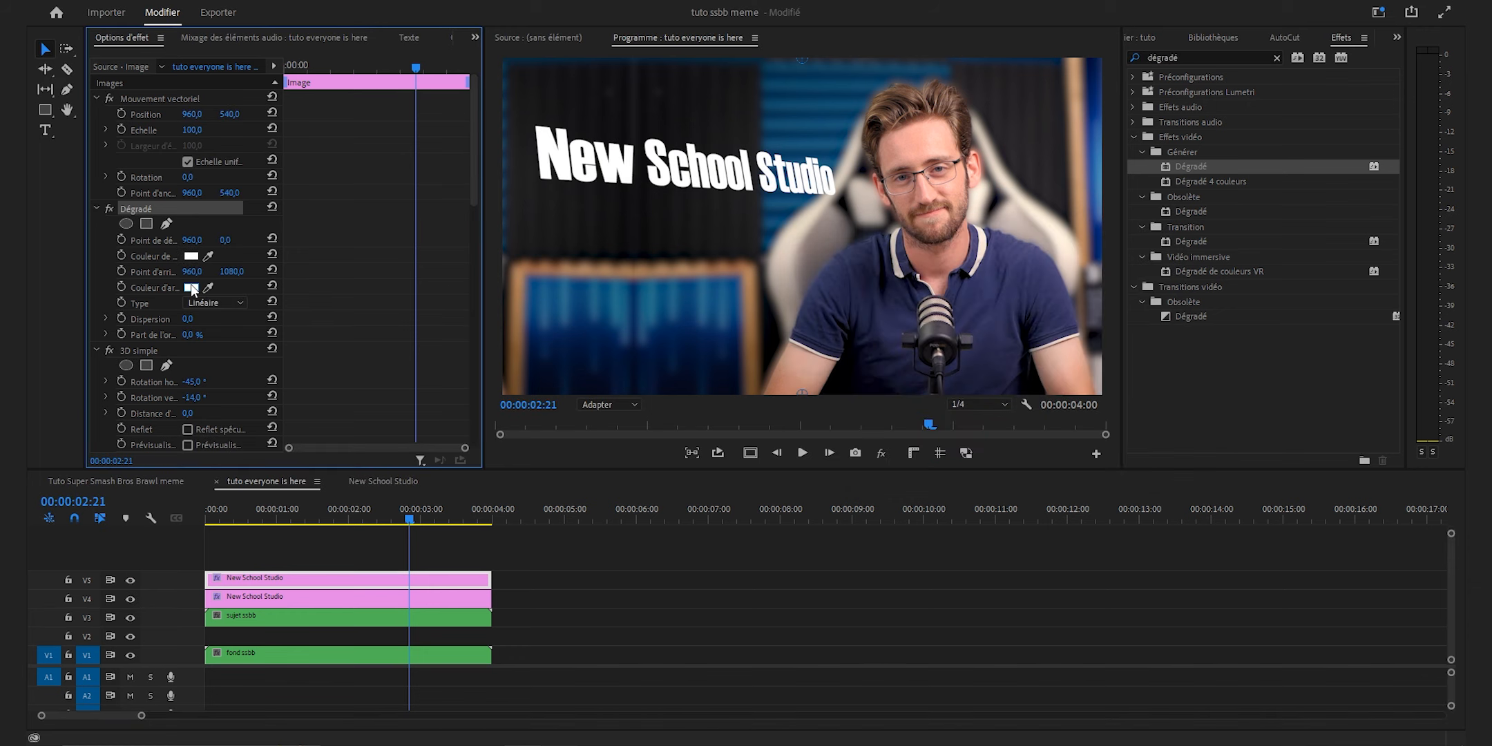
click(192, 286)
drag(855, 306, 760, 242)
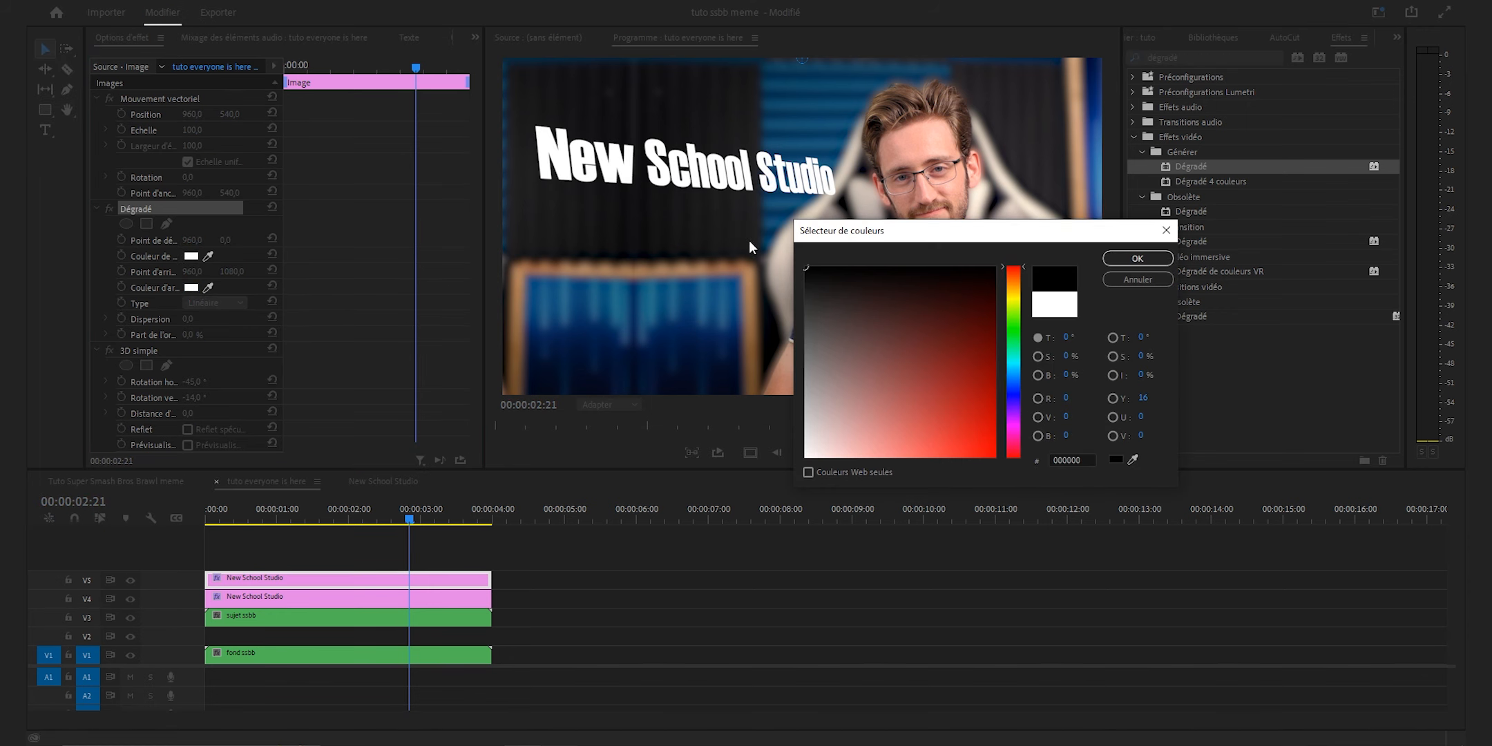
click(1137, 258)
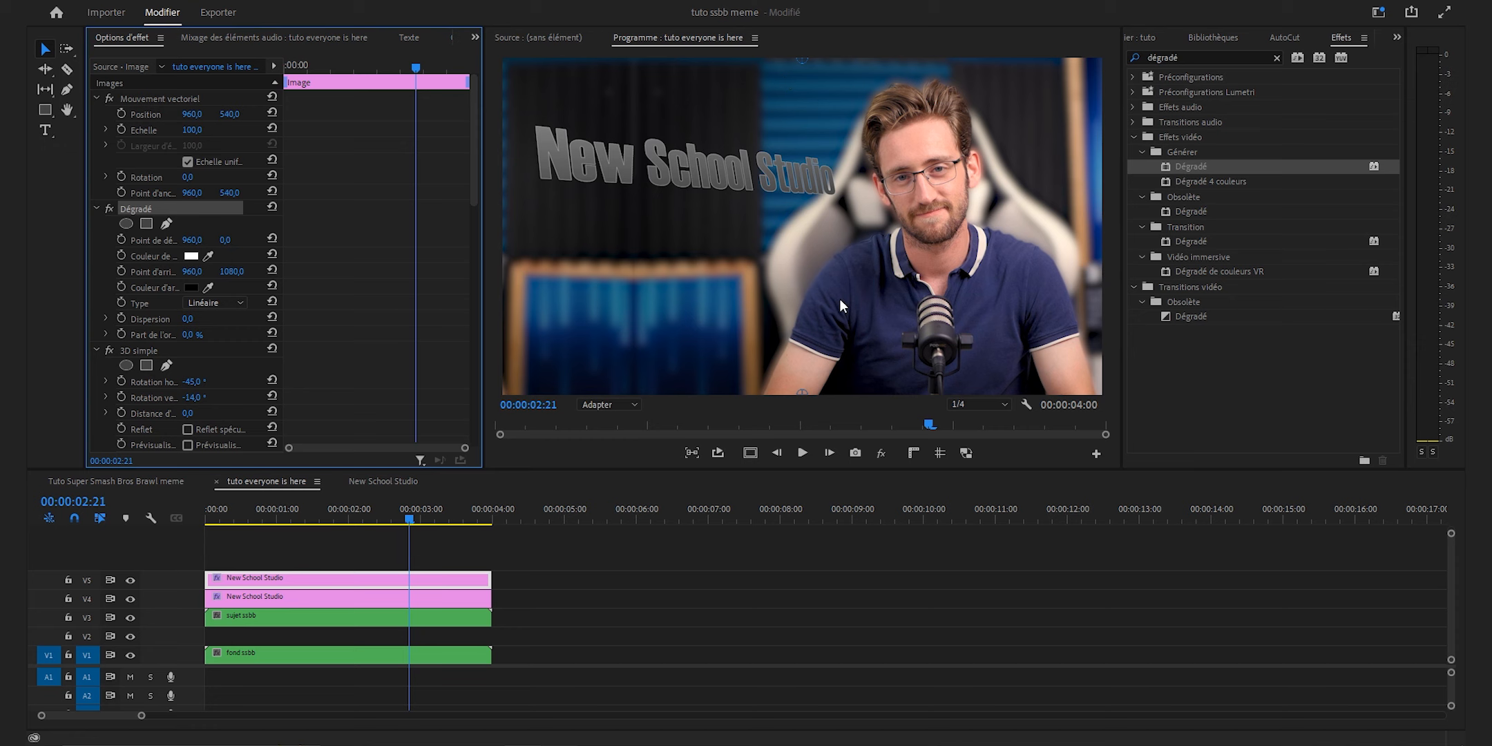
- Place the gradient's start point at about 607, 295 and its end point at about 598, 463 around the title
drag(800, 58, 695, 146)
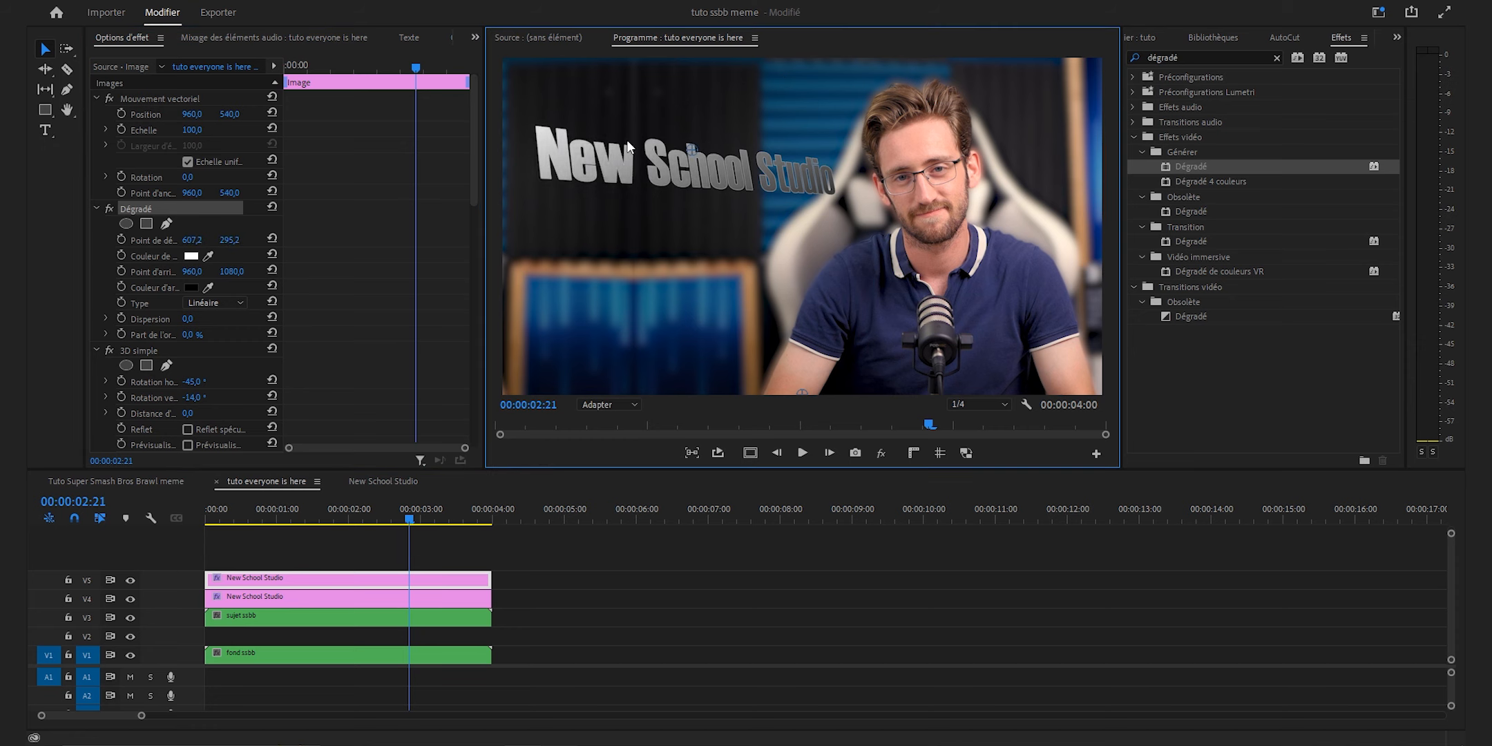
drag(801, 392, 690, 210)
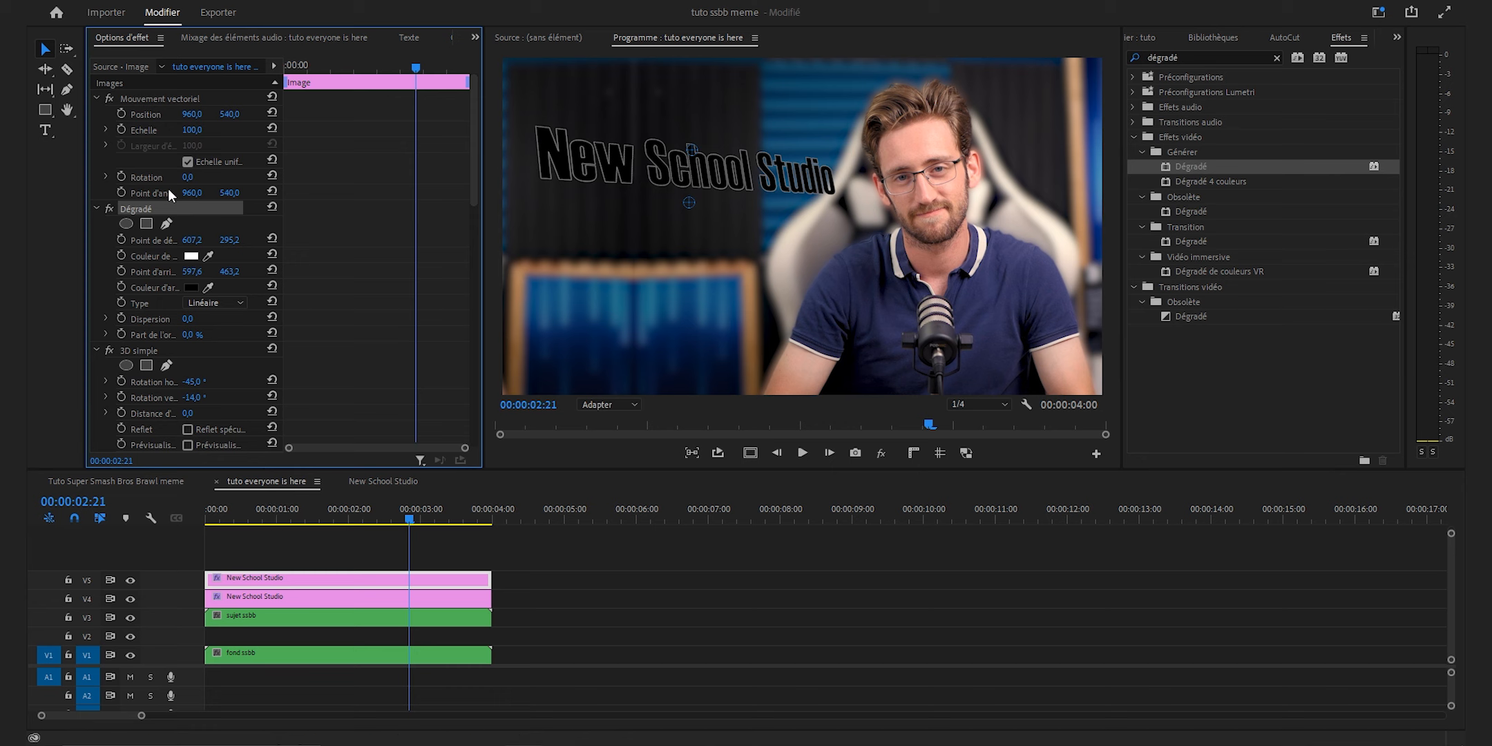
- Reorder the effects so 3D simple sits above Dégradé, and lower the gradient's end point to about 605, 502
drag(136, 351, 159, 245)
drag(154, 207, 154, 205)
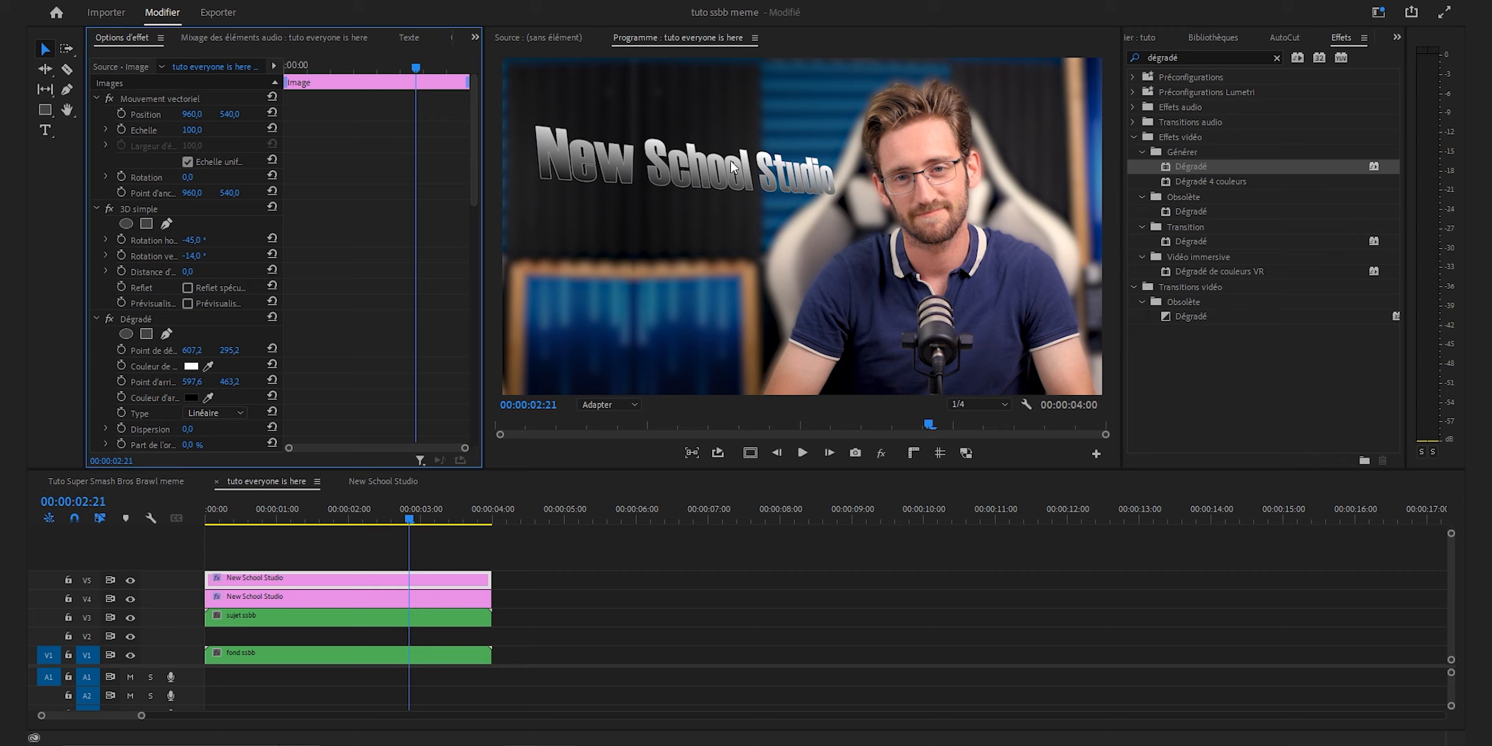
click(142, 320)
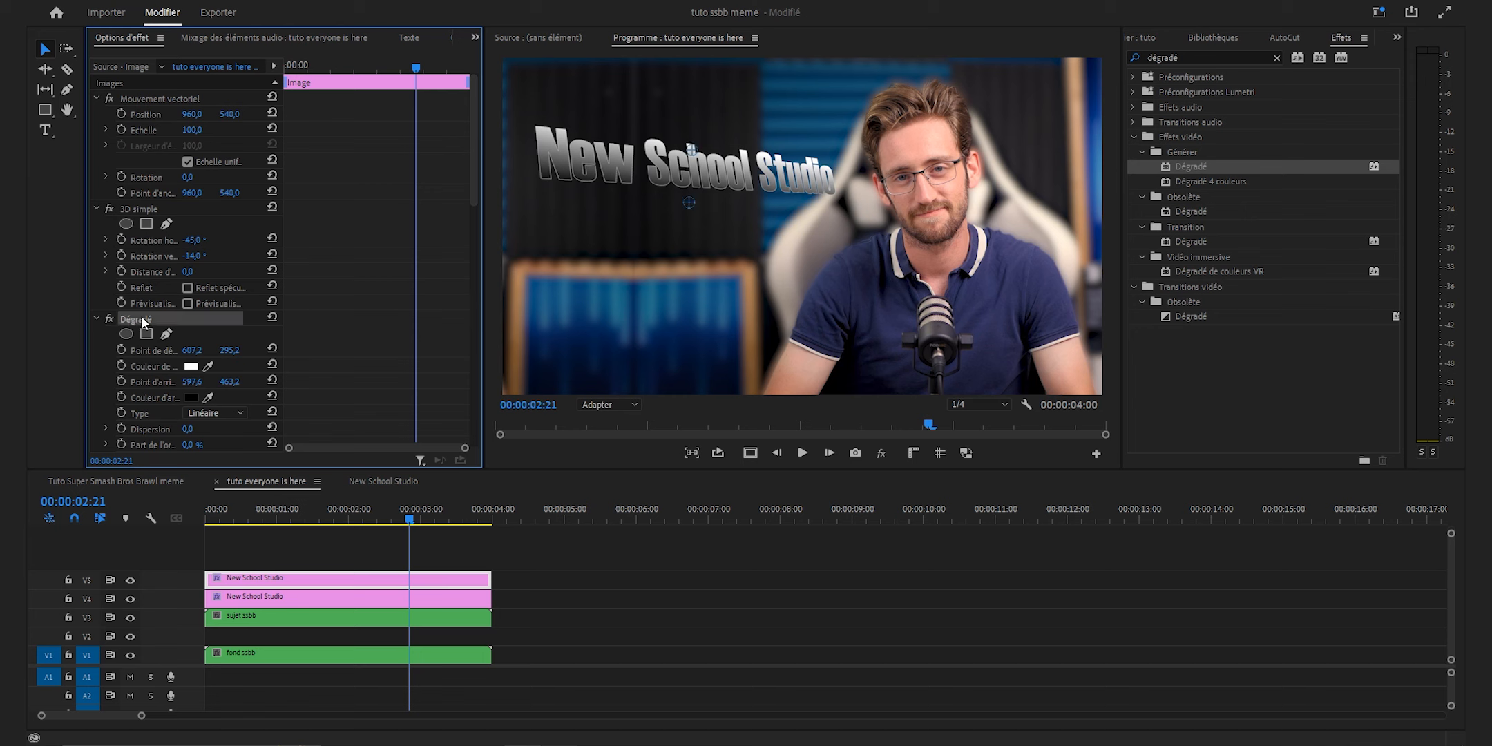
drag(689, 204, 691, 214)
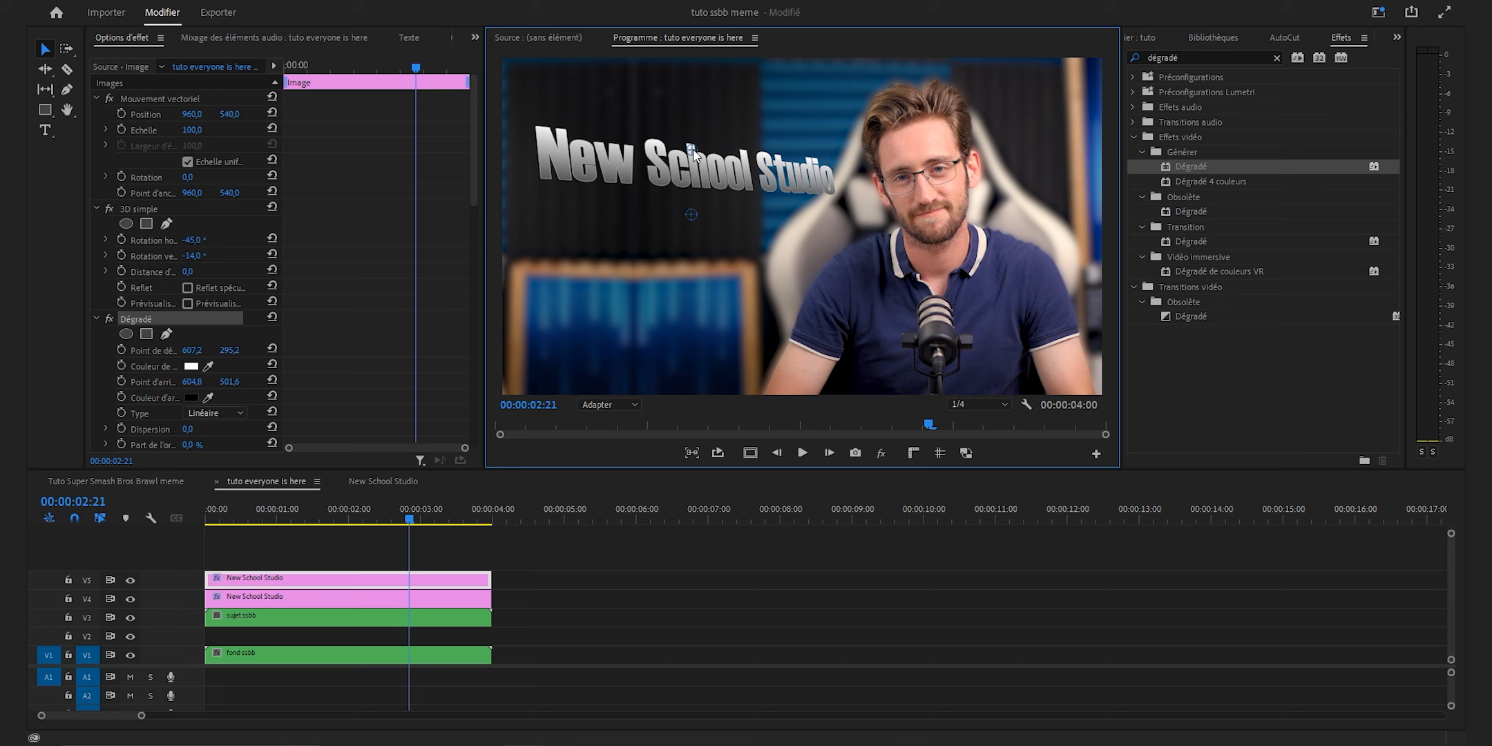
click(778, 551)
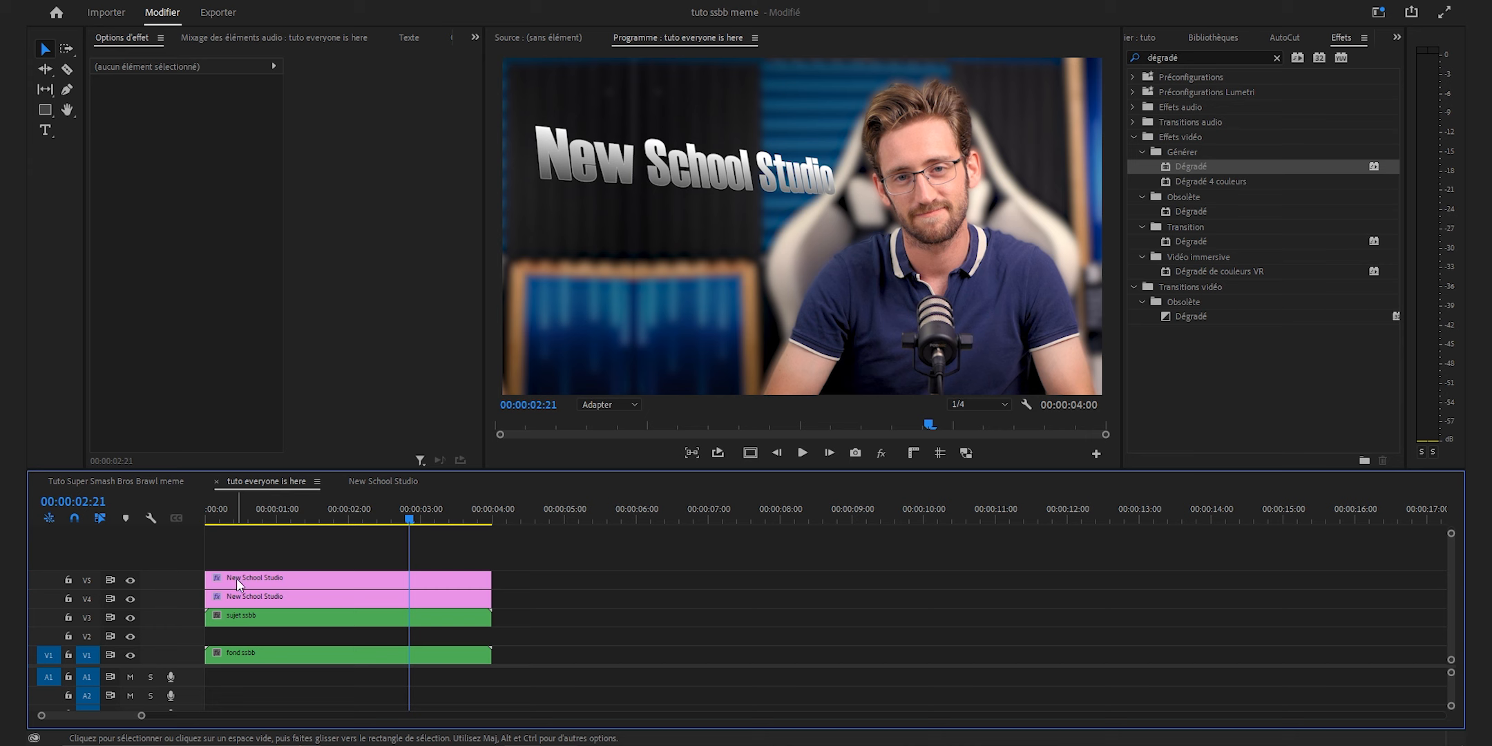
- Hide track V5 and set the fill colour of the title text on V4 to black
click(130, 580)
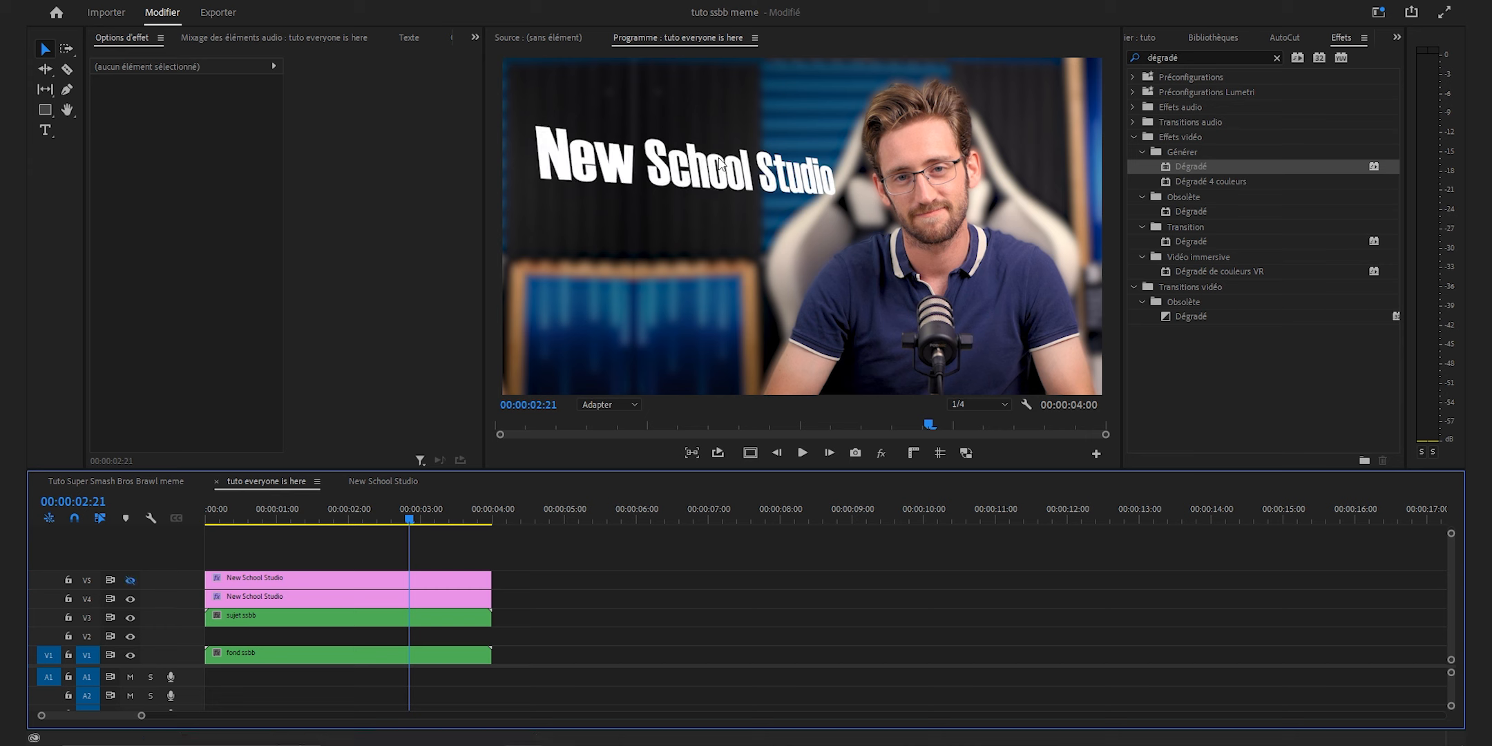
click(690, 191)
double_click(753, 180)
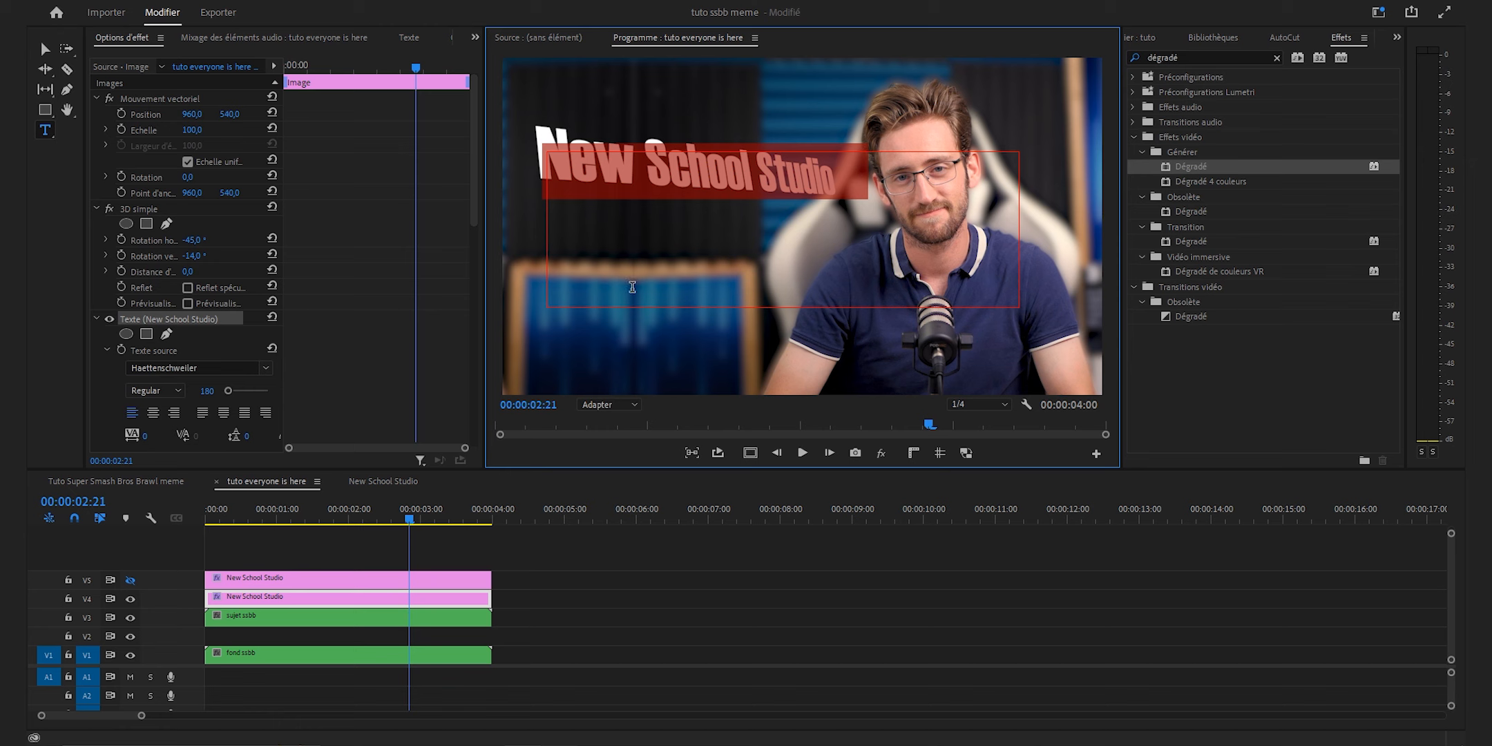
scroll(151, 339, down, 4)
click(169, 354)
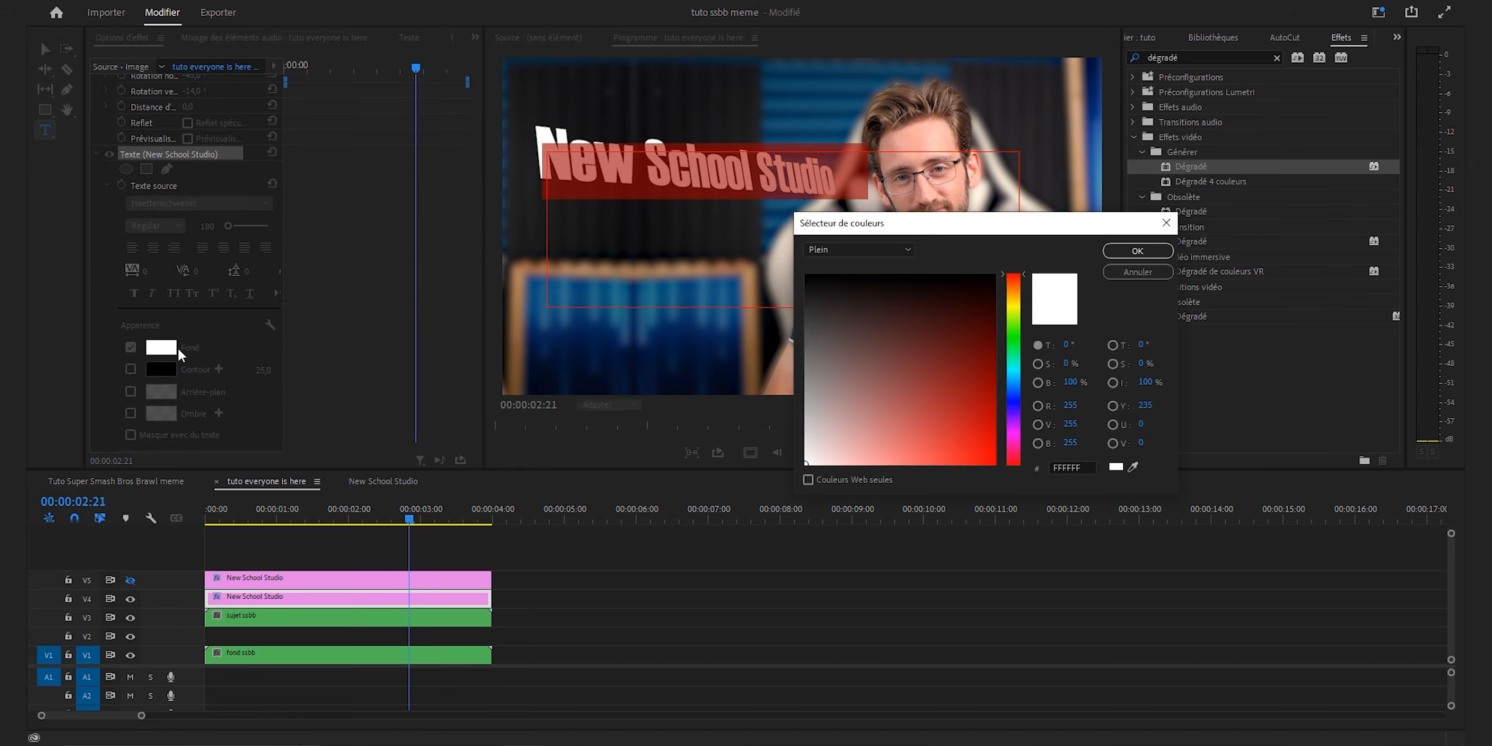
drag(893, 290, 805, 275)
click(1137, 251)
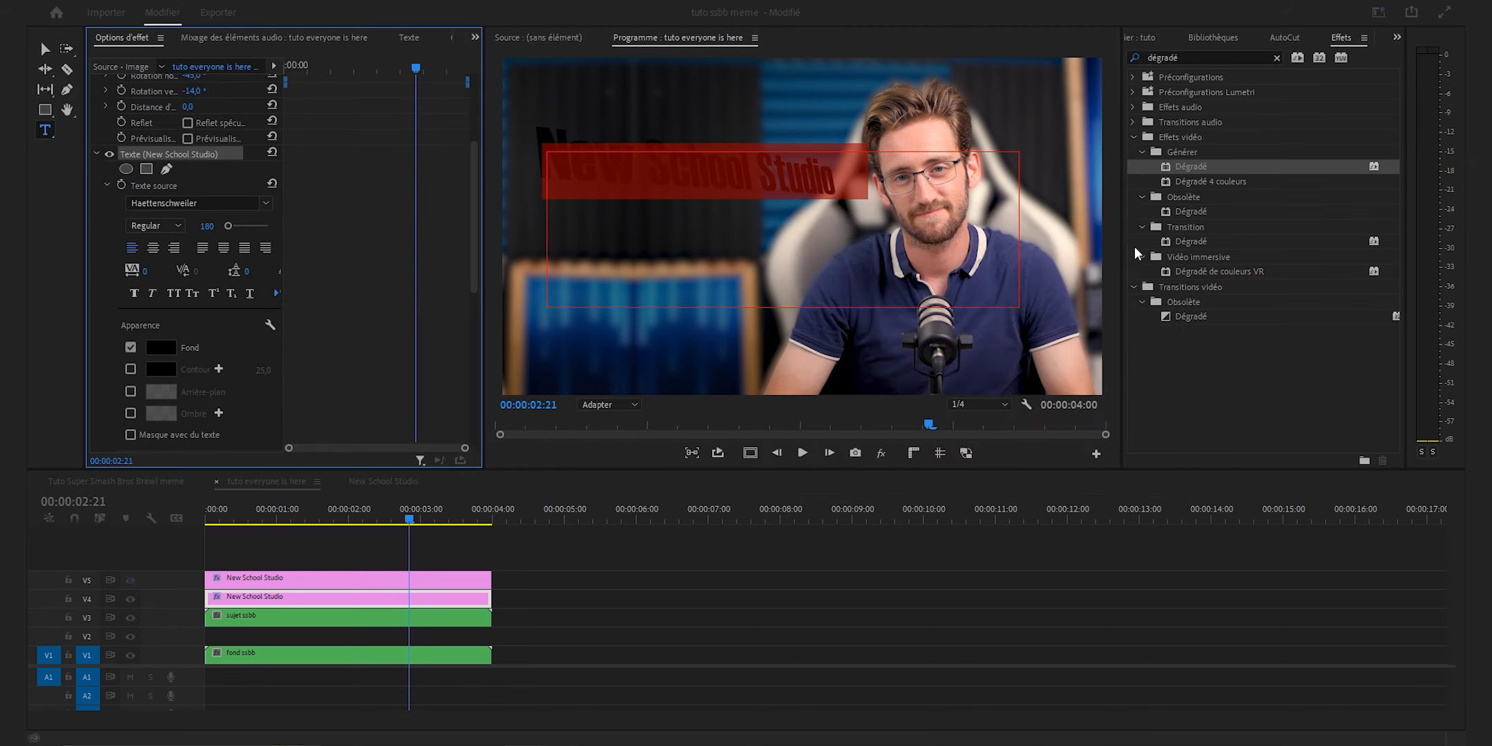
- Enable a black outline on the V4 title and show track V5 again
click(130, 369)
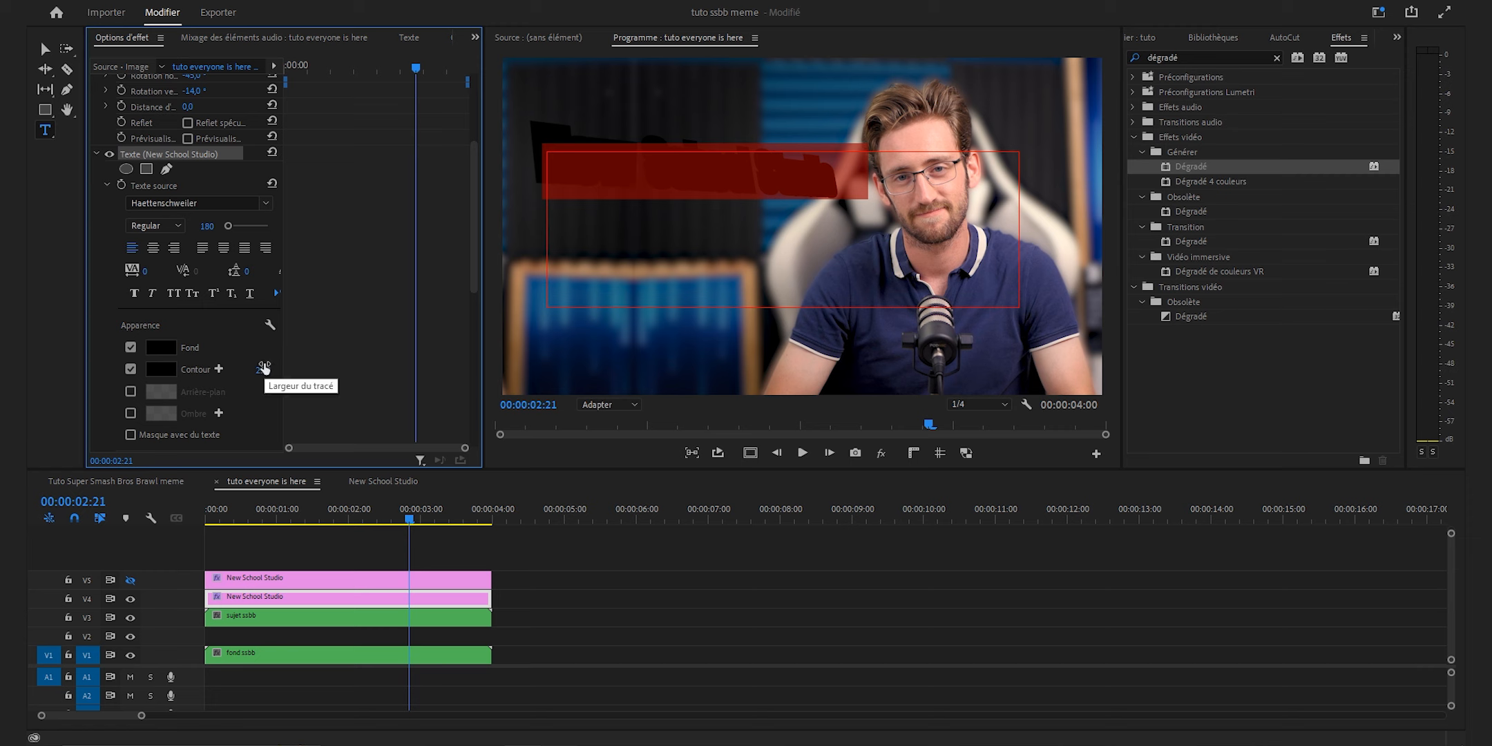
click(687, 598)
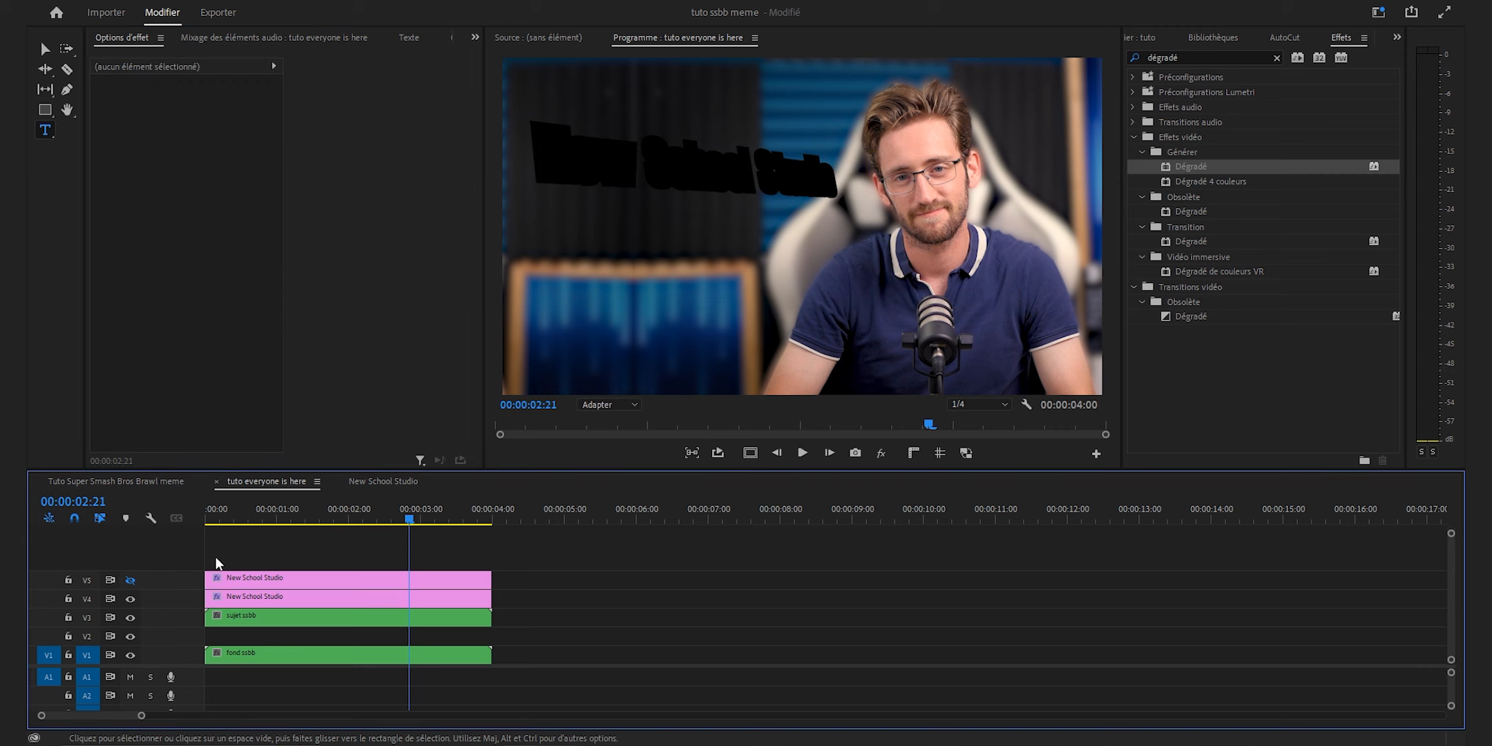
click(130, 579)
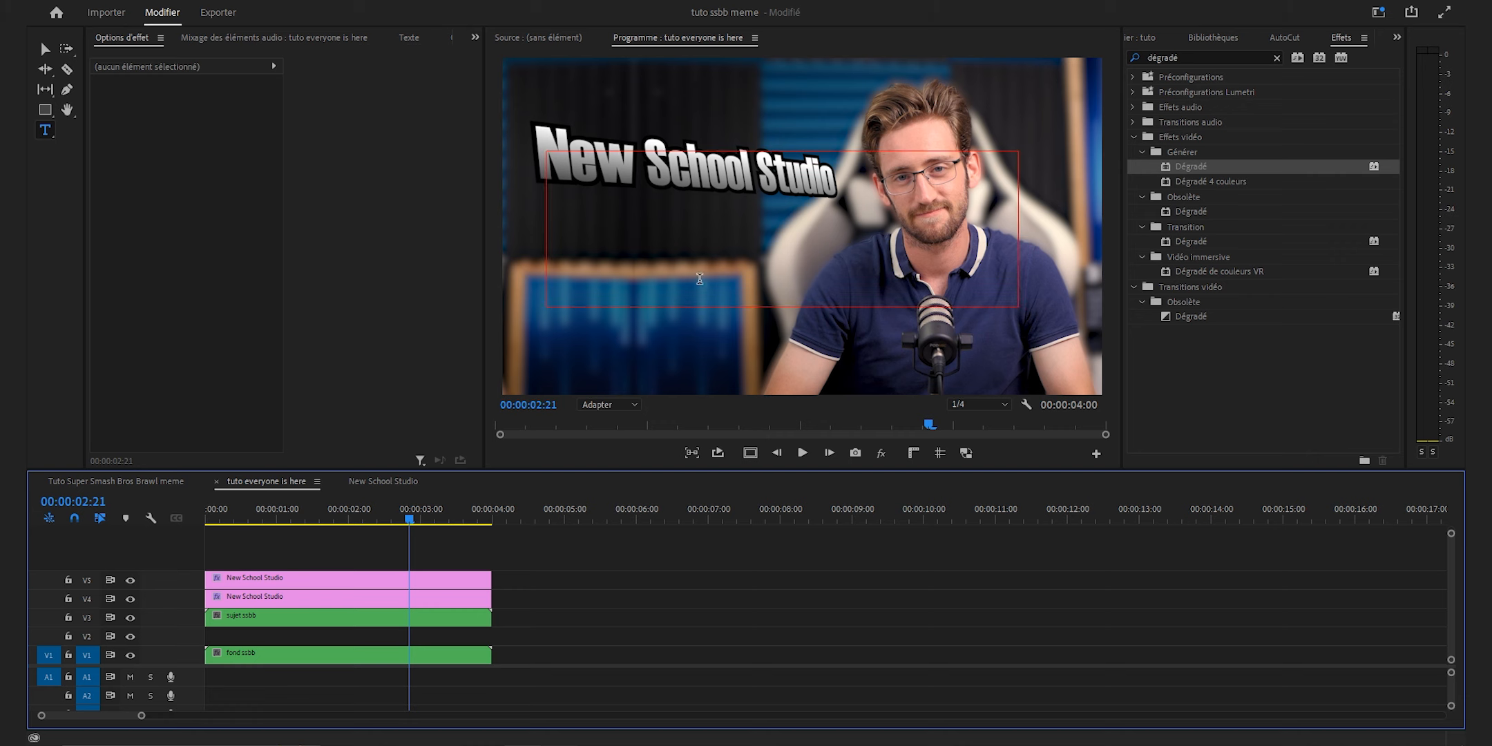
- Find the Ombre portée effect and apply it to the black title clip on V4
click(1277, 58)
text(ombre)
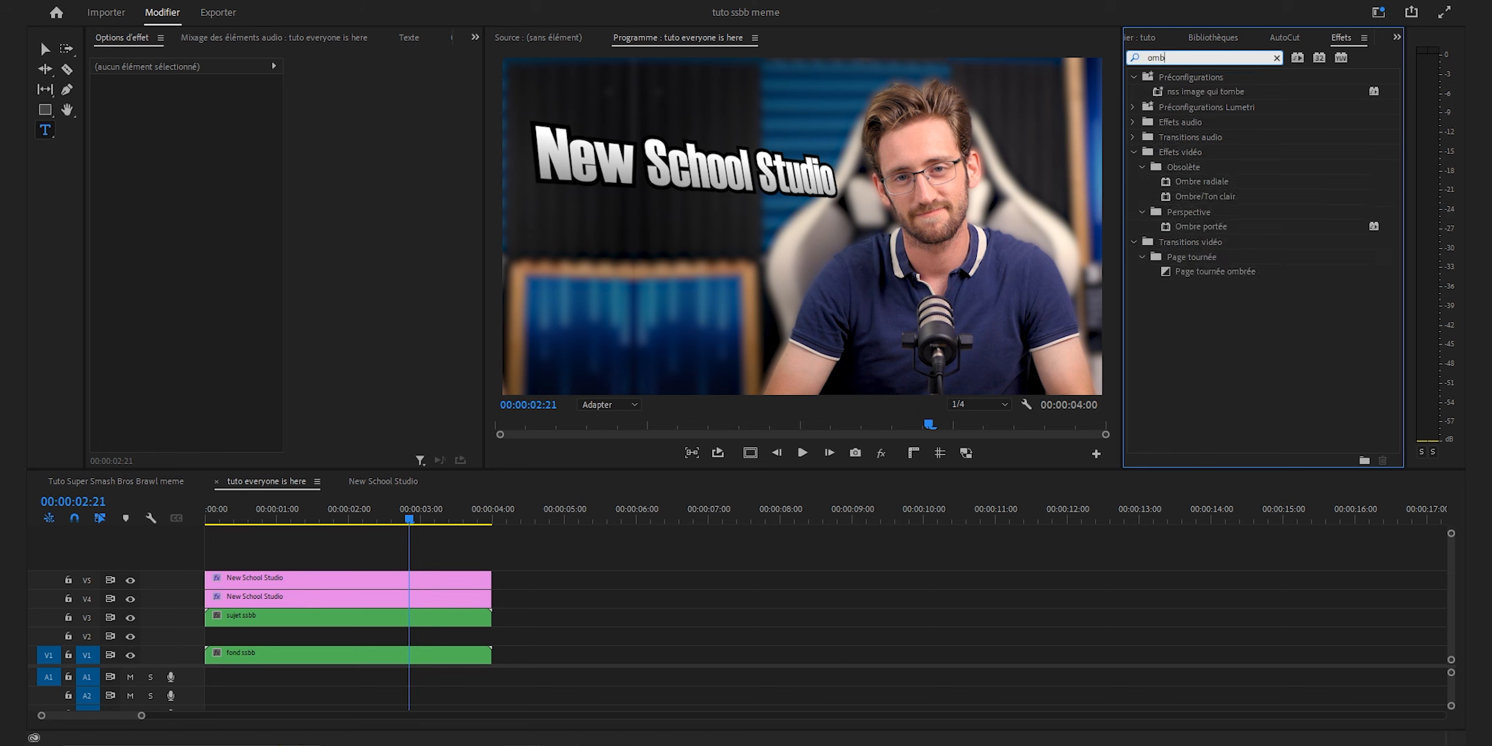
click(1200, 211)
drag(1202, 211, 454, 597)
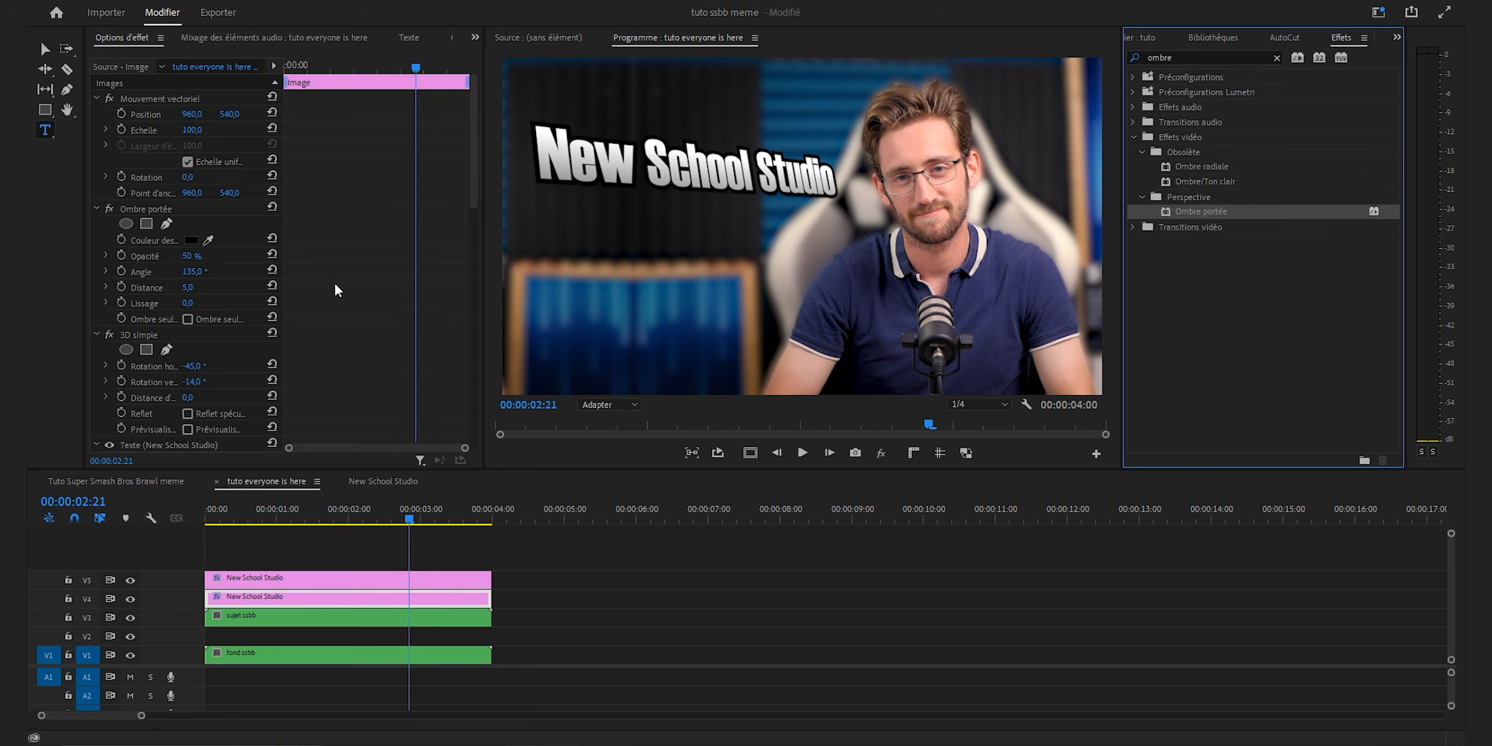
- Raise the drop shadow's opacity, and set its angle to 210° and its distance to 20
click(202, 260)
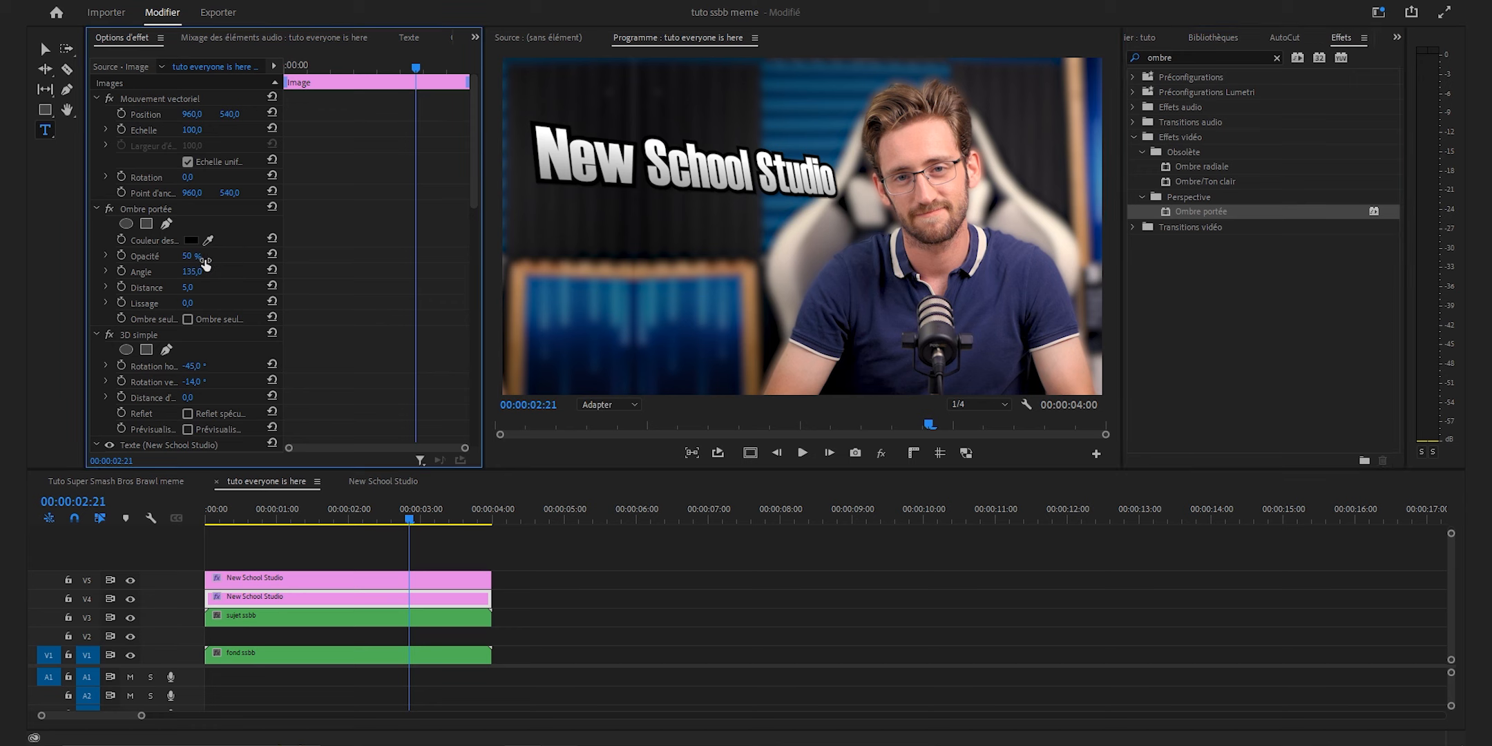
drag(194, 261, 366, 281)
click(195, 272)
text(210)
key(Return)
click(188, 287)
text(20)
key(Return)
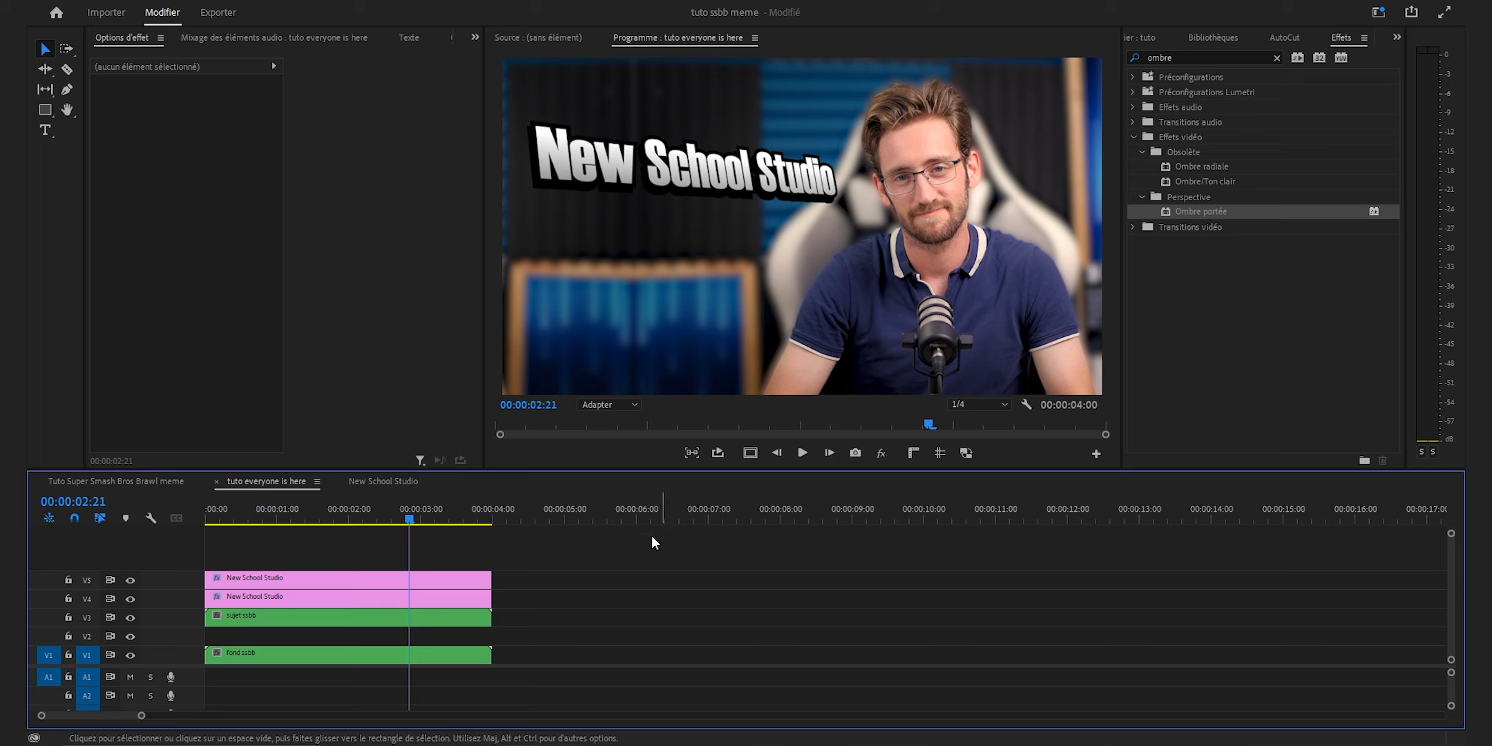
- Nest the two title clips on V4 and V5 into a sequence named "texte principal ssbb"
drag(552, 552, 517, 595)
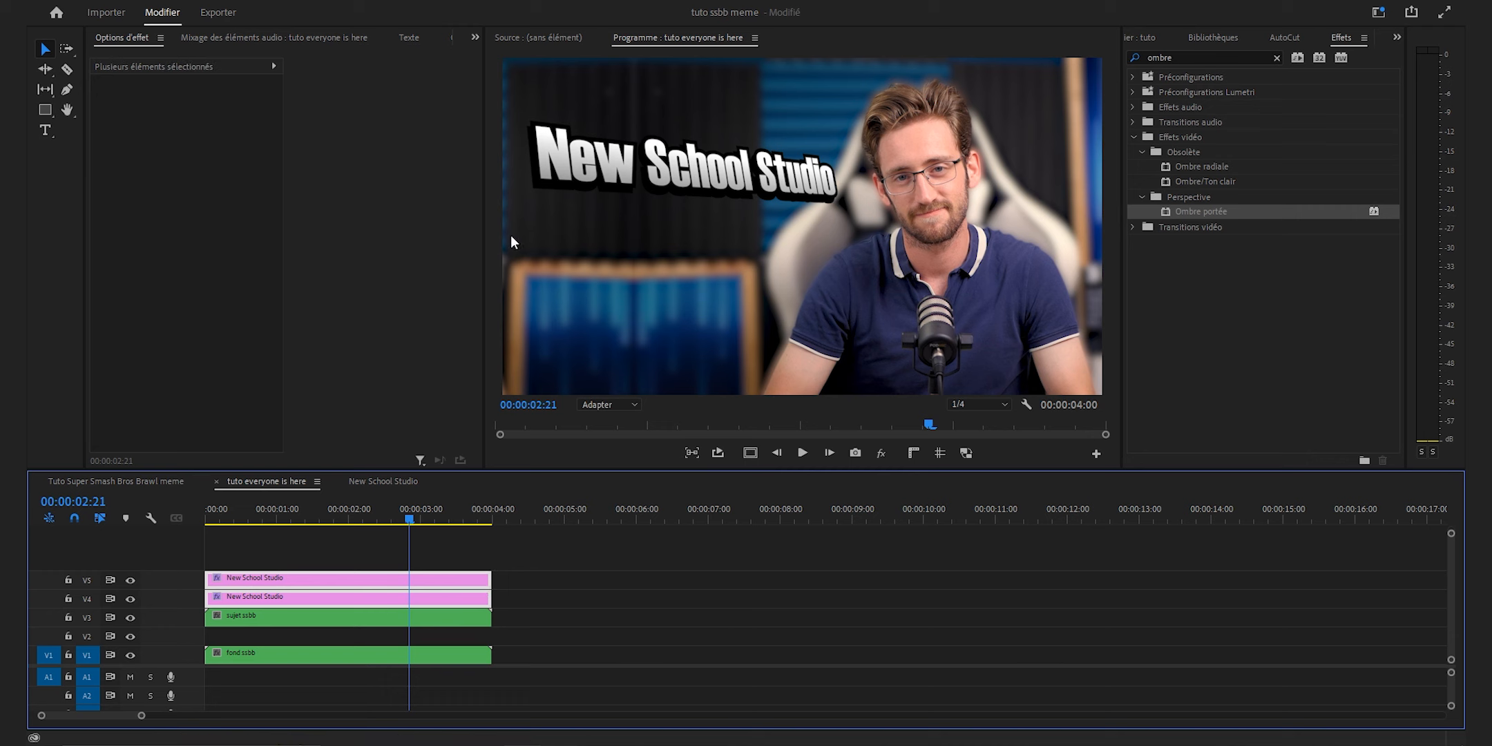
right_click(460, 581)
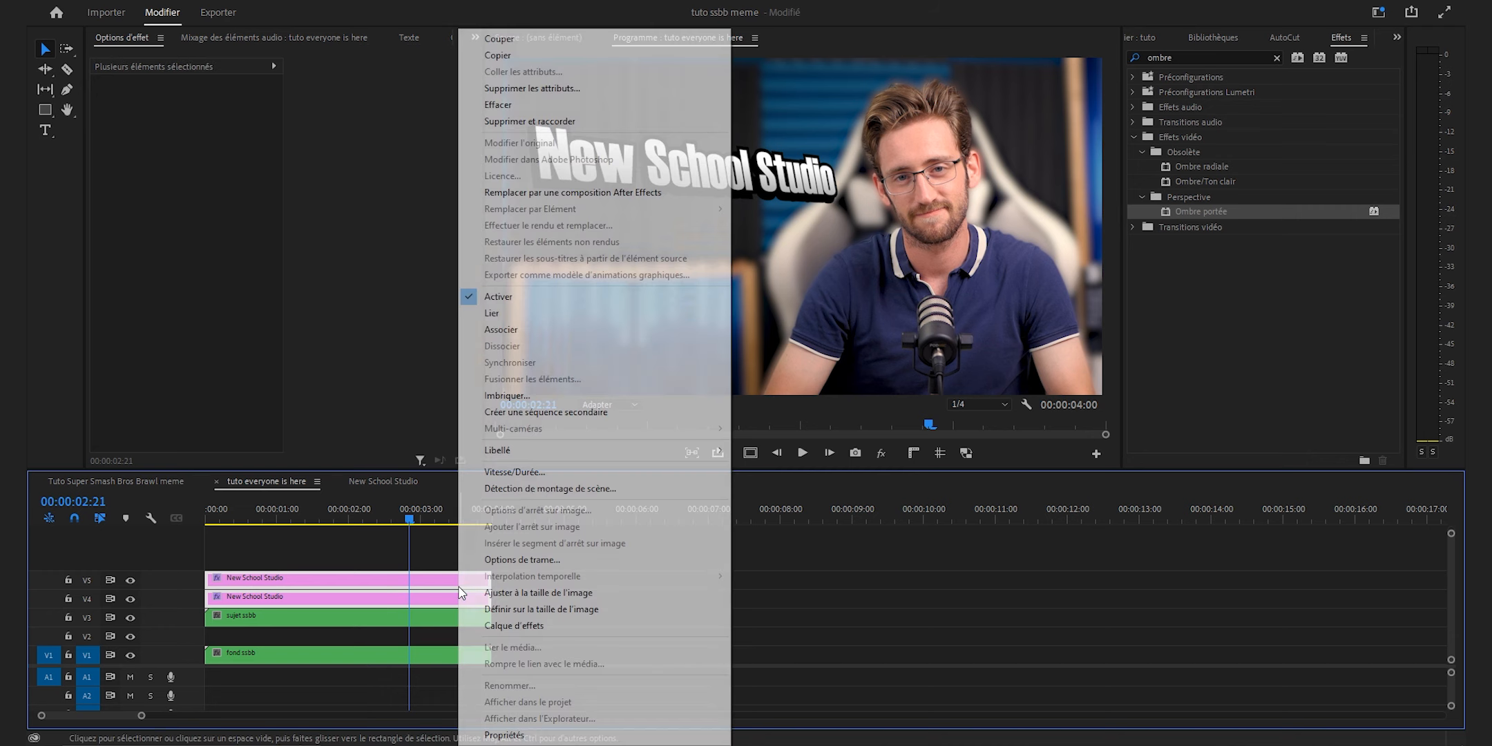
click(540, 394)
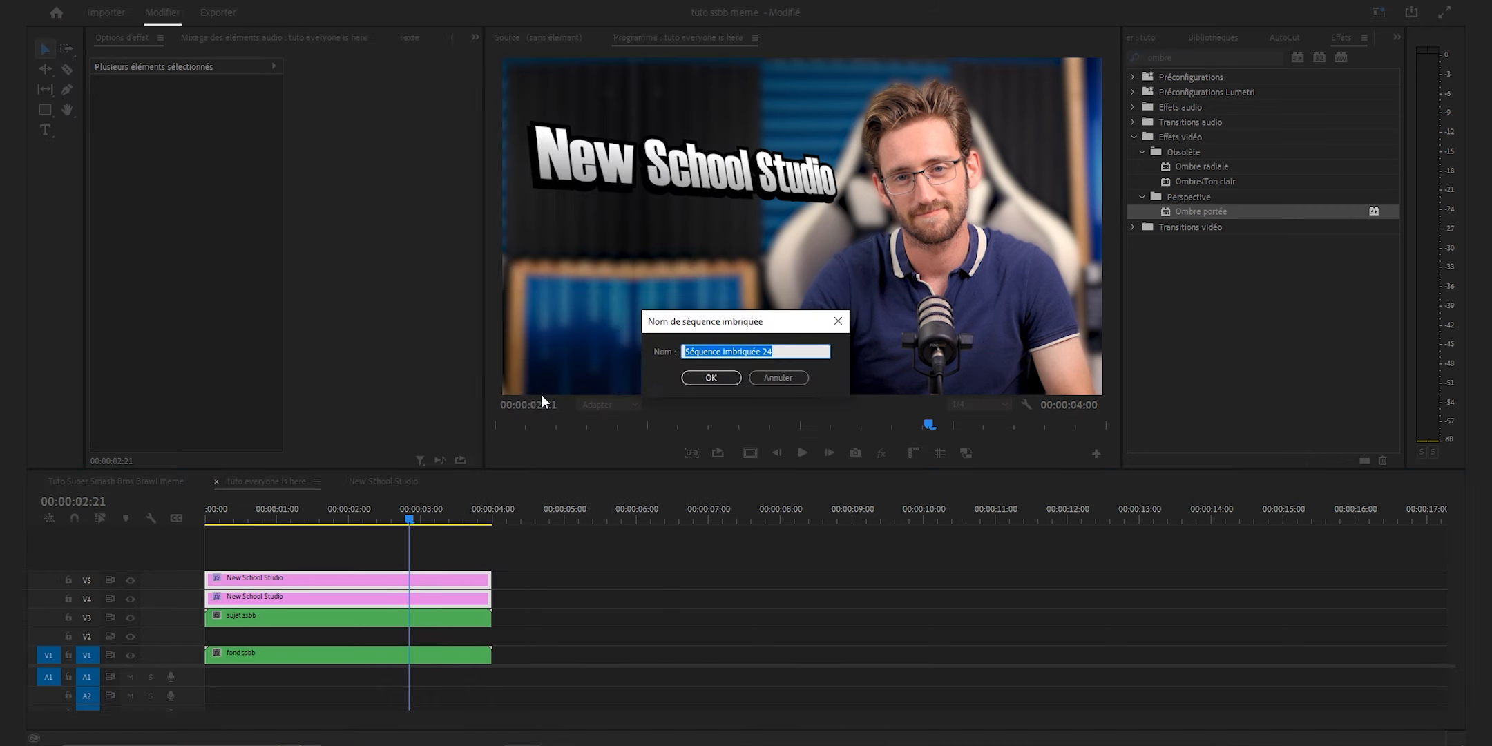
text(New School Studio)
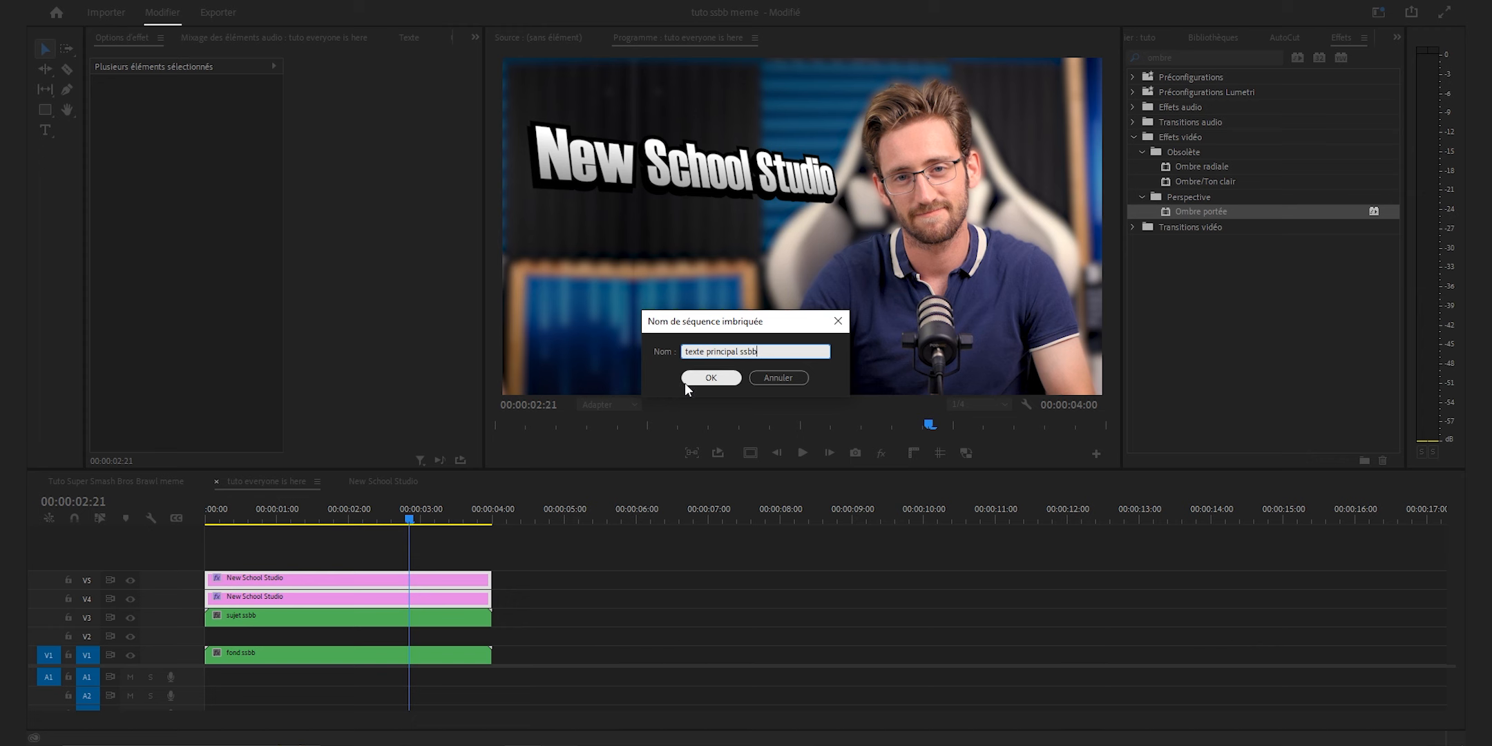
click(685, 383)
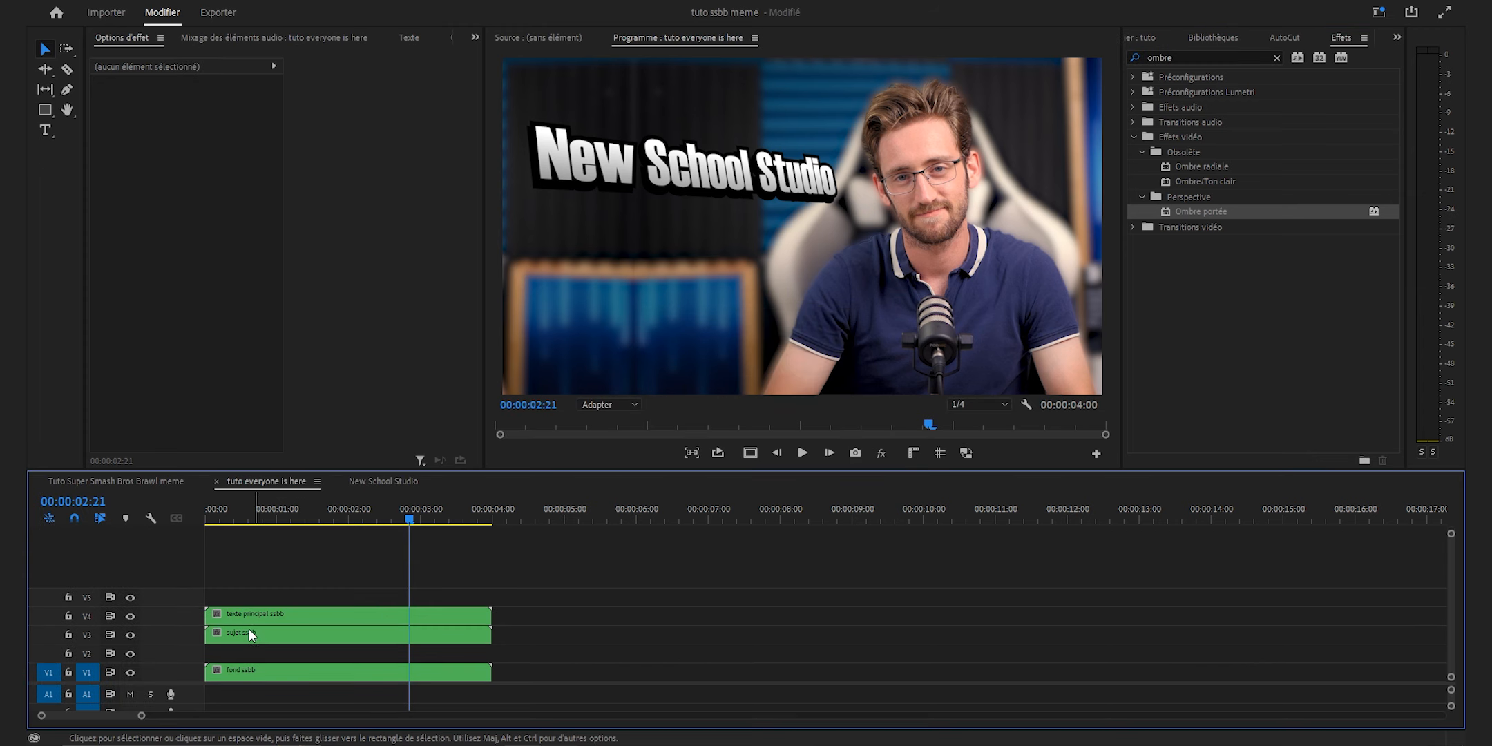
- Move the "sujet ssbb" clip up to V7 and draw a text box just below the main title
drag(272, 634, 272, 576)
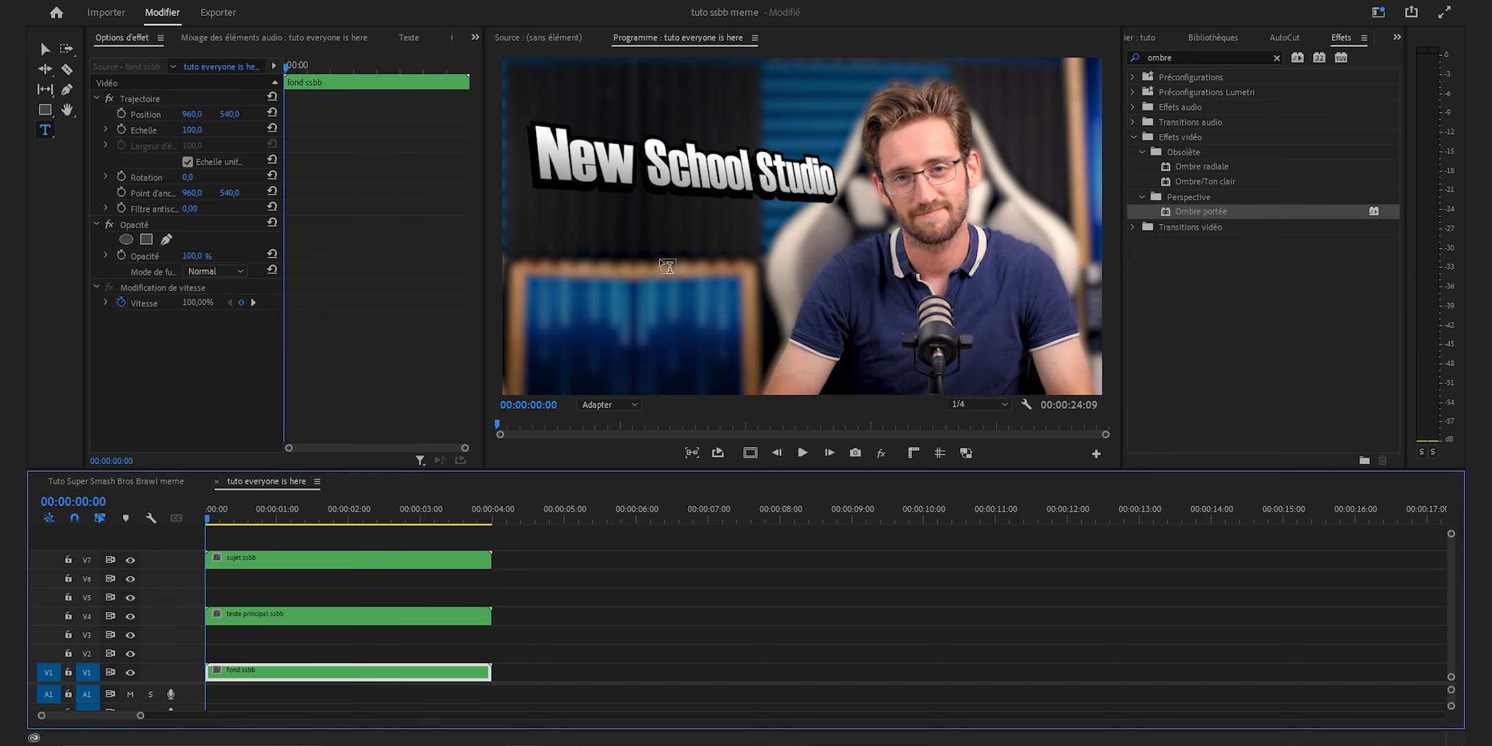
drag(569, 215, 820, 273)
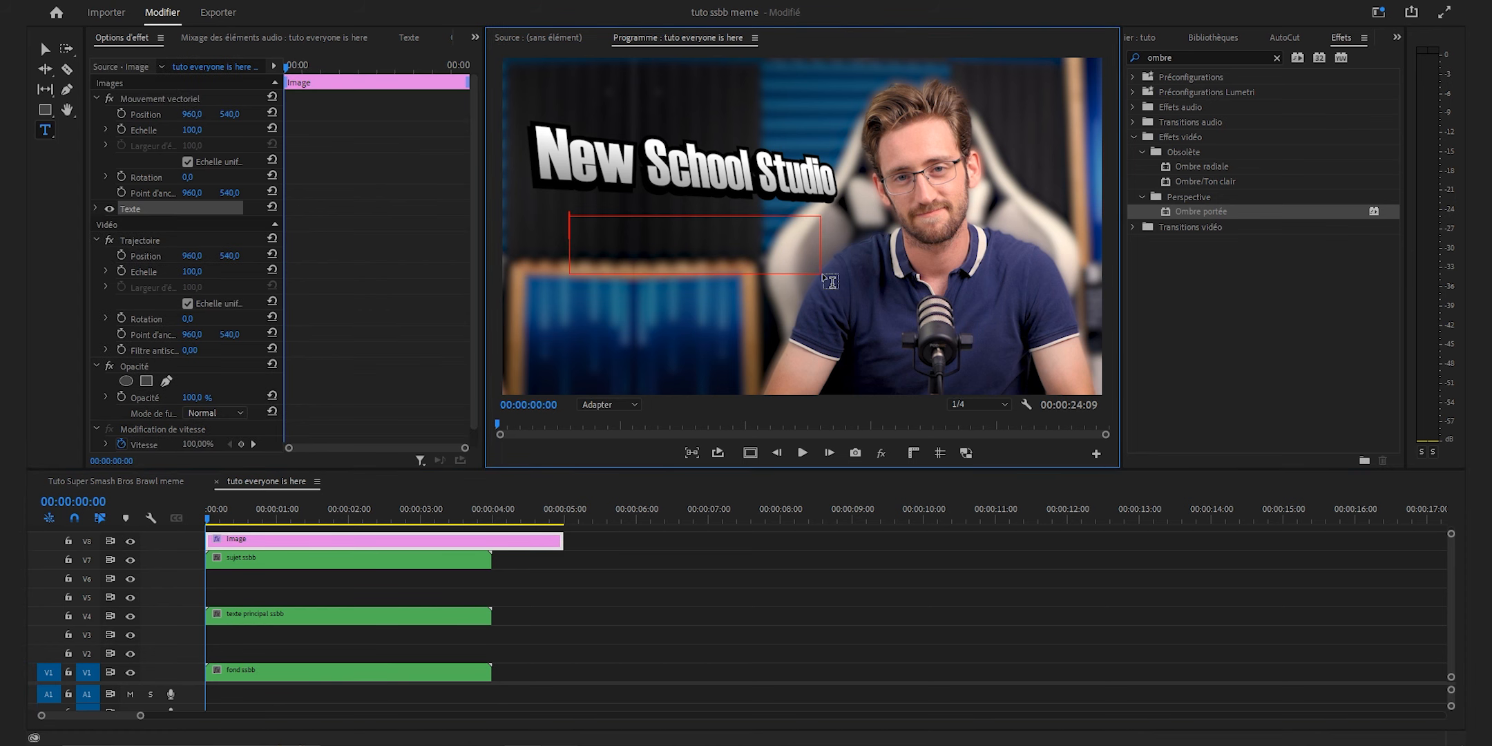
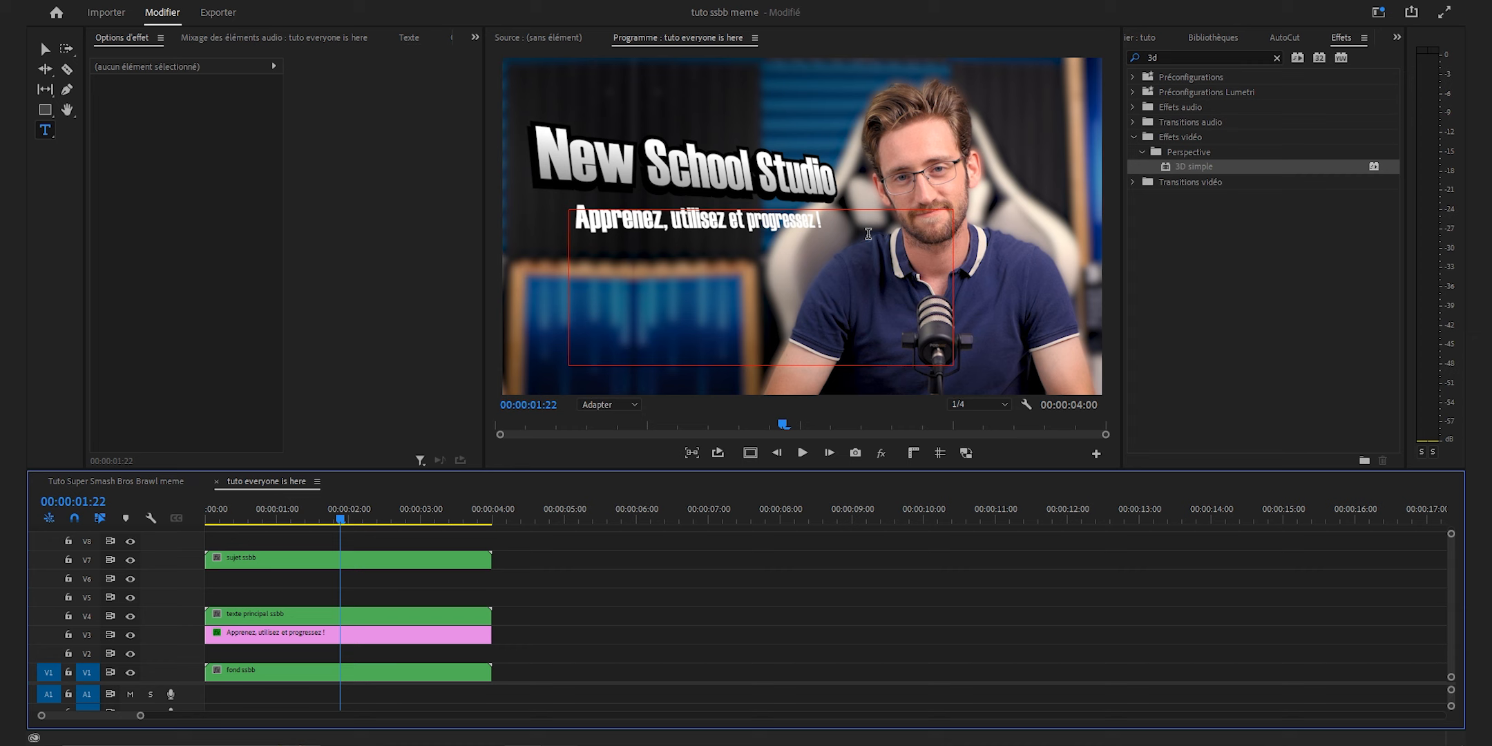
- Duplicate the "Apprenez, utilisez et progressez !" clip from V3 onto V2
key(v)
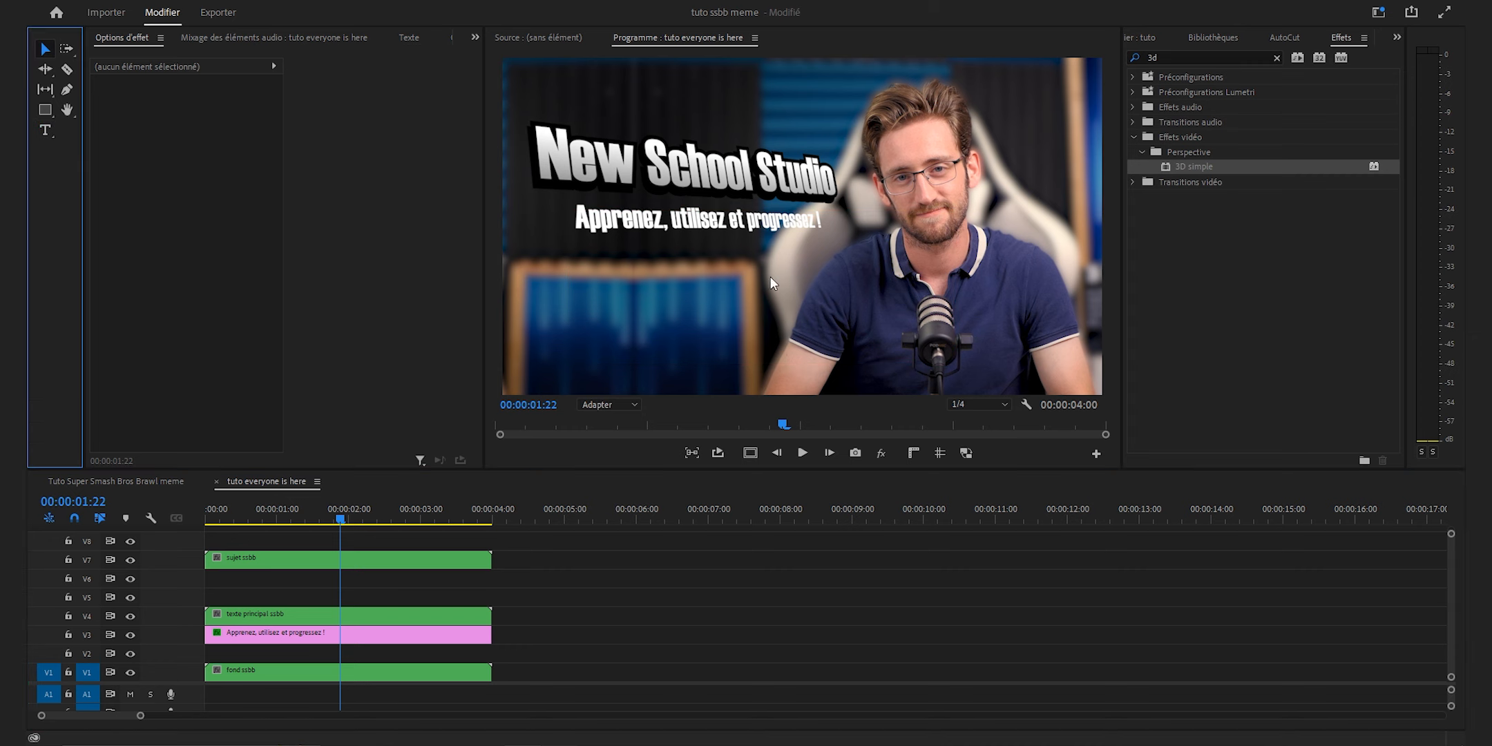
click(431, 634)
drag(429, 652, 428, 653)
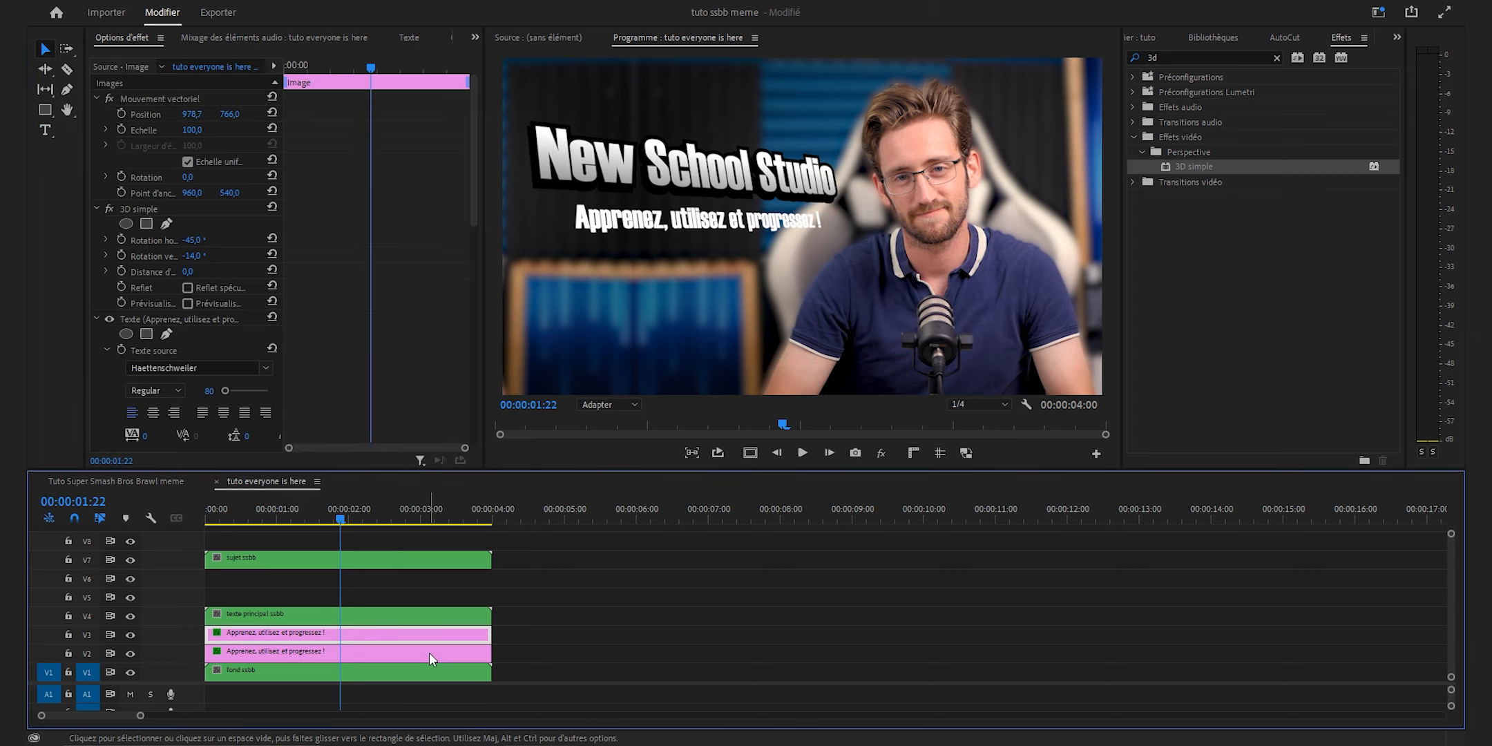
click(642, 663)
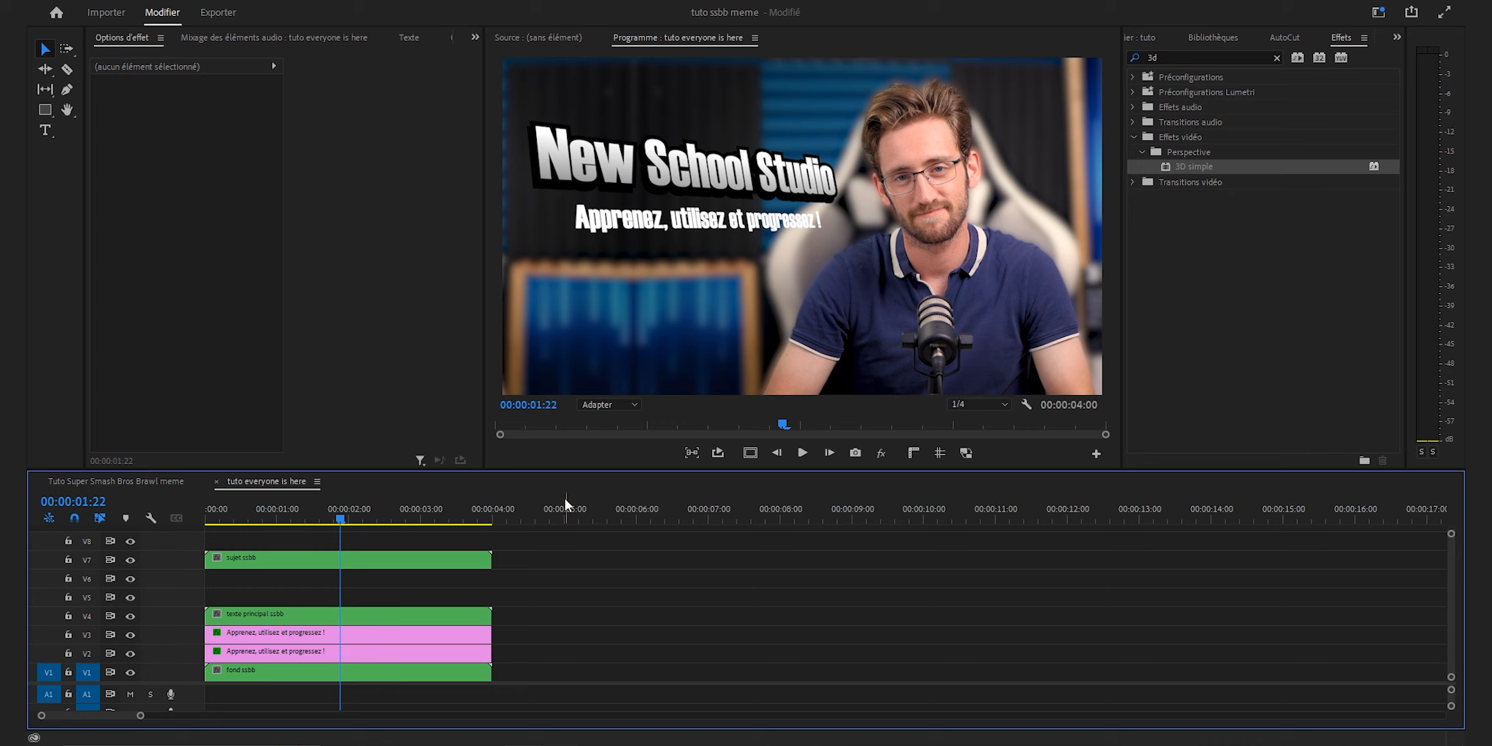
- Apply the Dégradé effect from the Générer category to the subtitle clip on V3
key(shift+7)
text(dégrad)
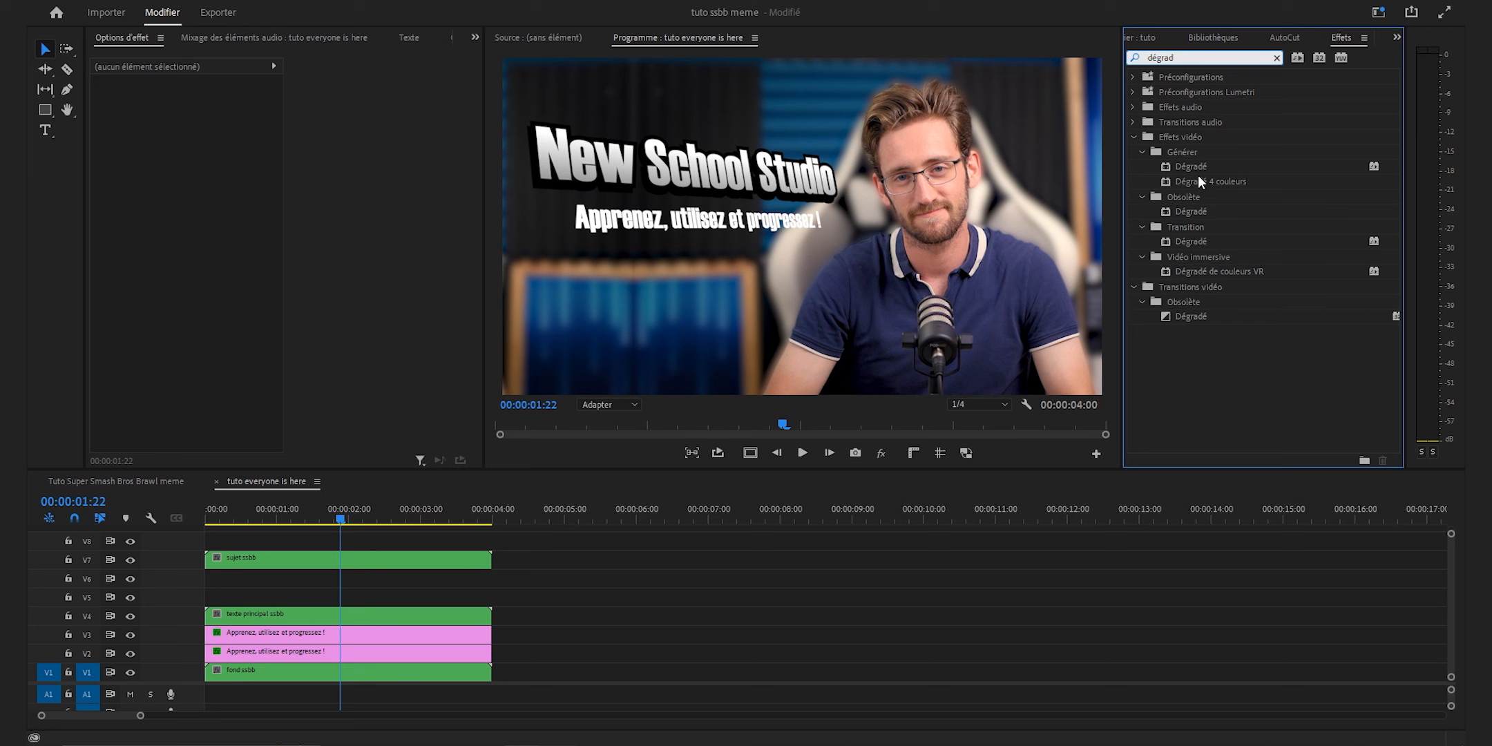
drag(1198, 168, 254, 628)
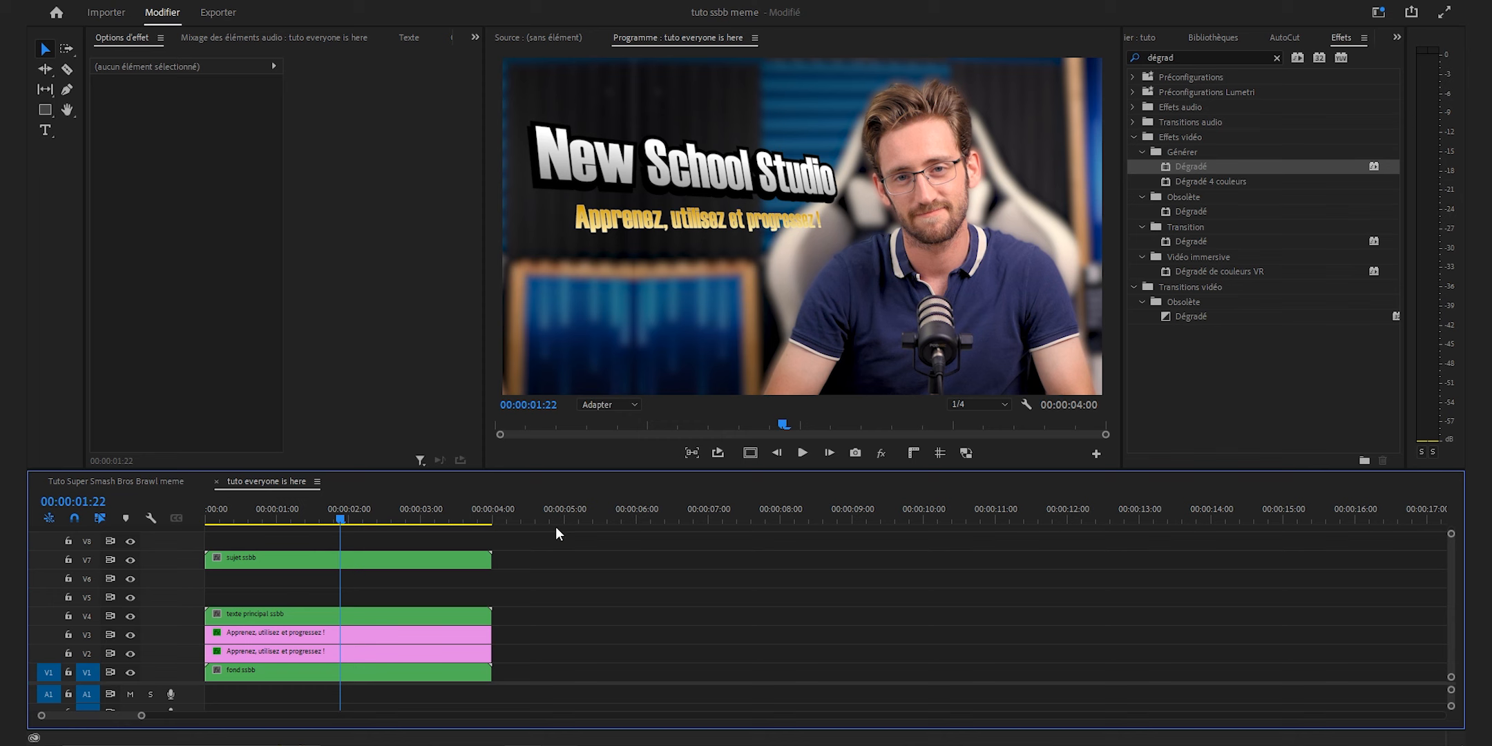
click(393, 636)
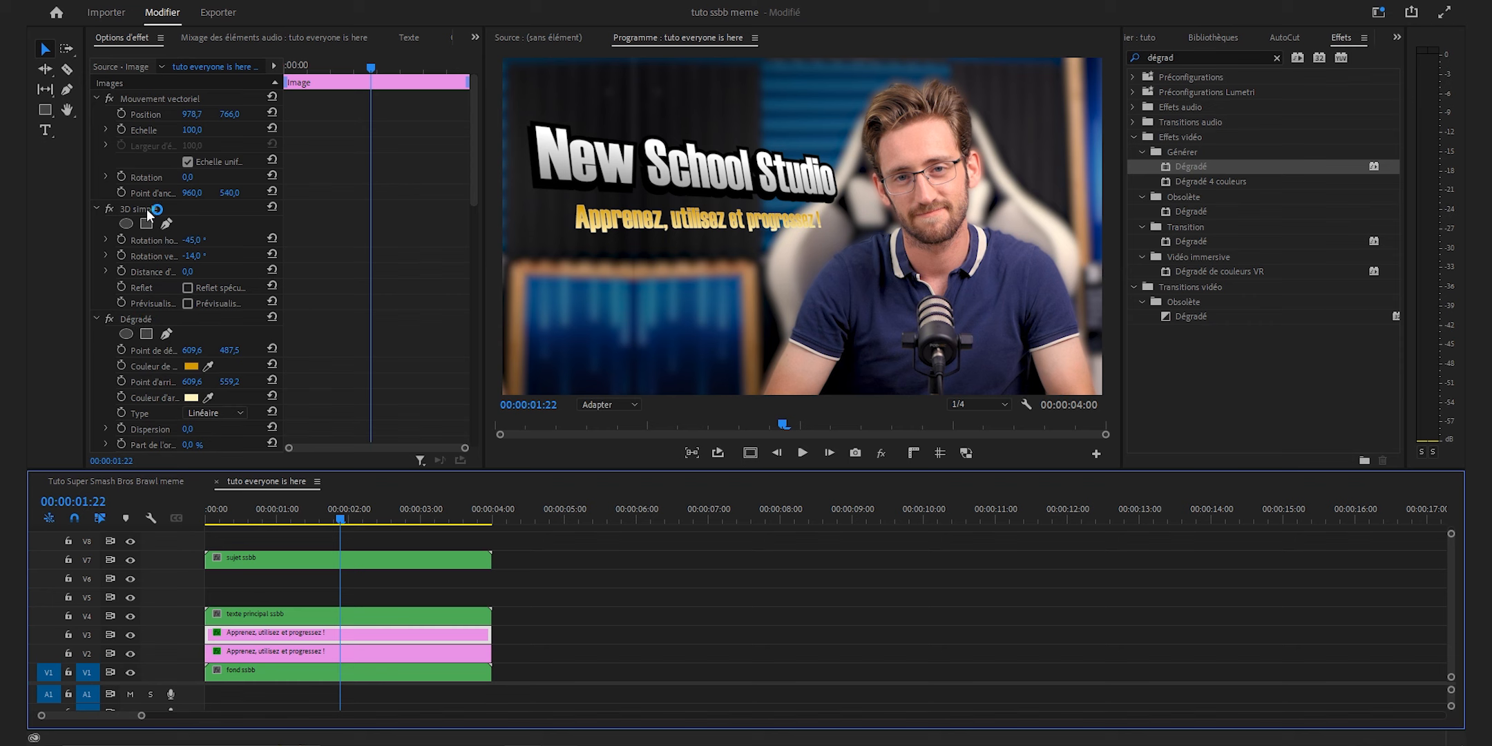
- Move the "texte principal ssbb" clip up to V5 and duplicate the V3 subtitle clip onto V4
drag(368, 611, 372, 595)
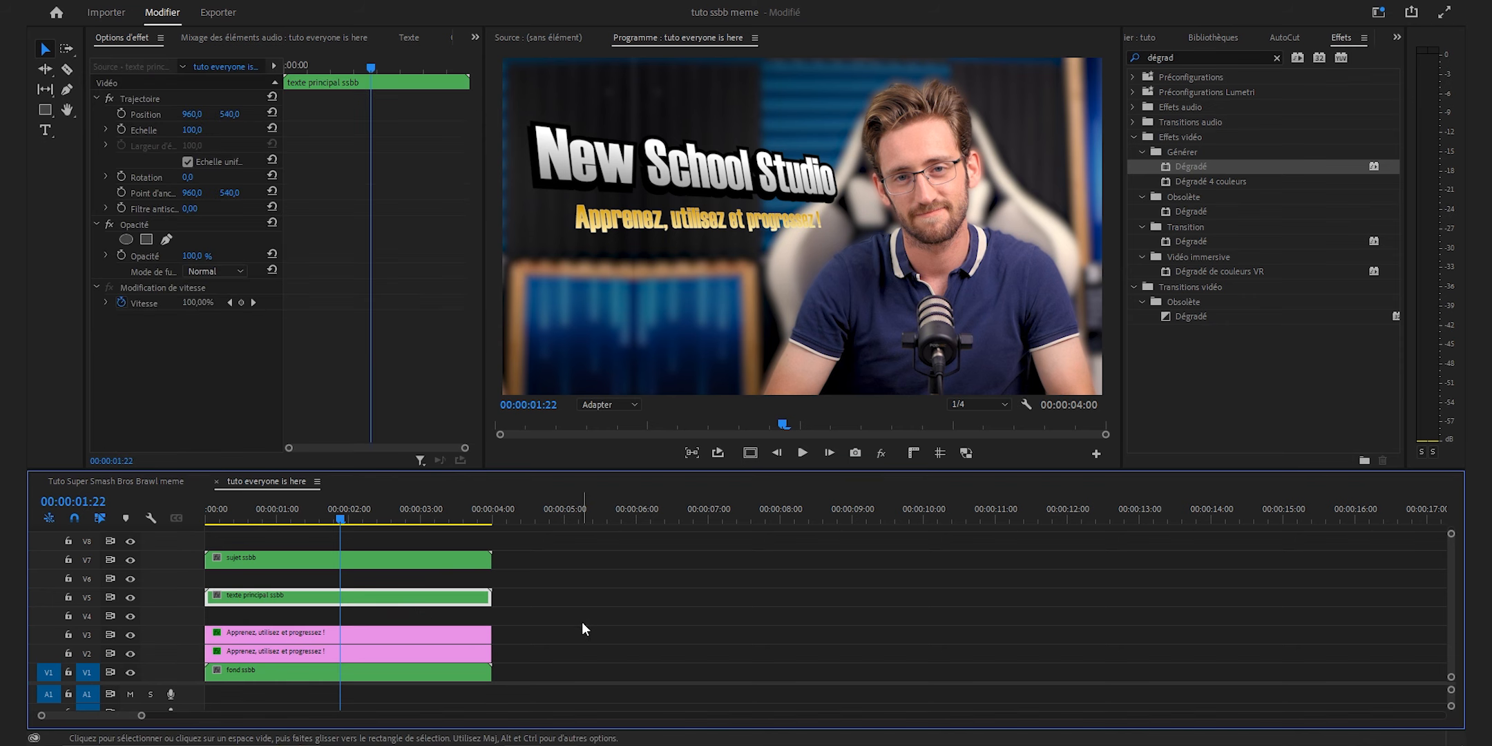
click(582, 622)
drag(301, 632, 300, 622)
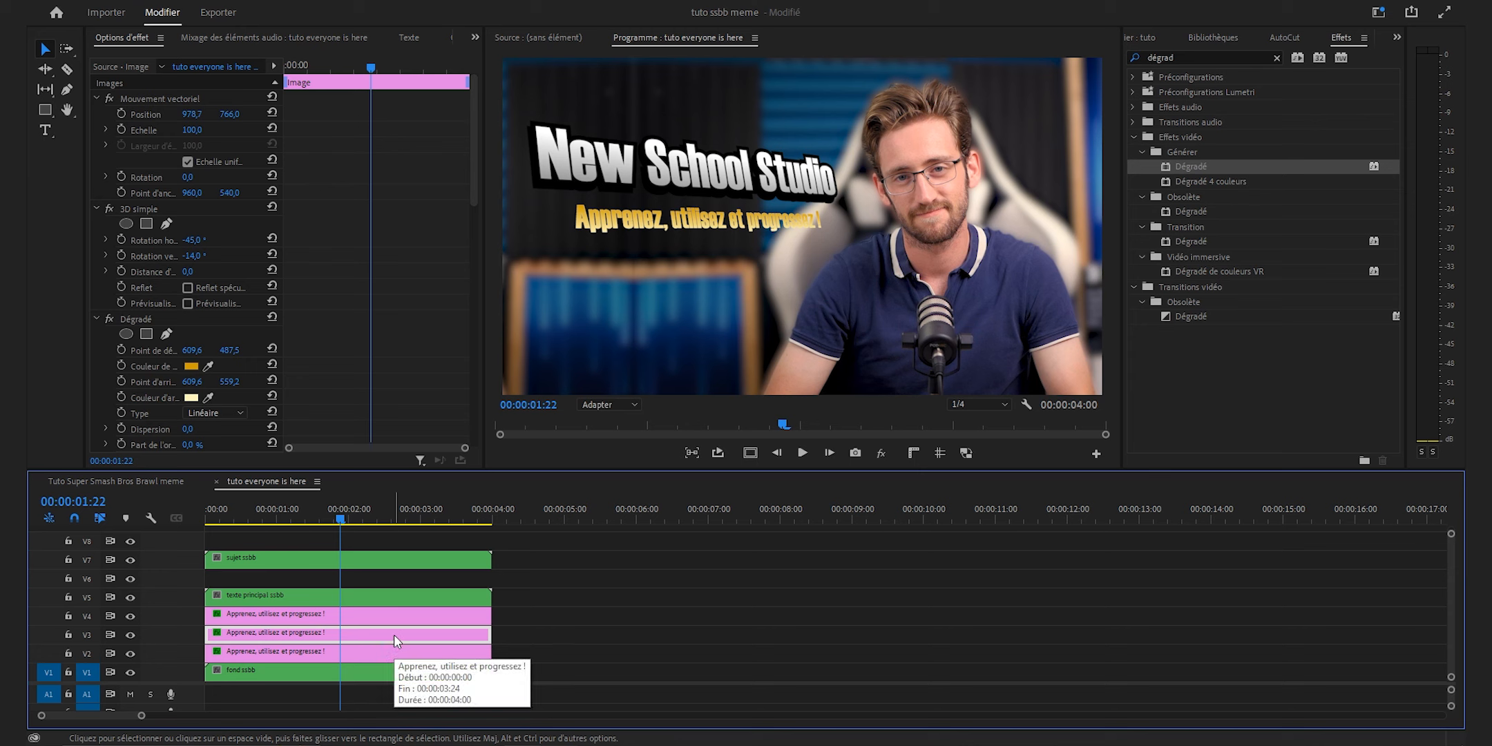
- Find the Flou gaussien effect and apply it to the subtitle clip on V3
click(1119, 57)
text(flou)
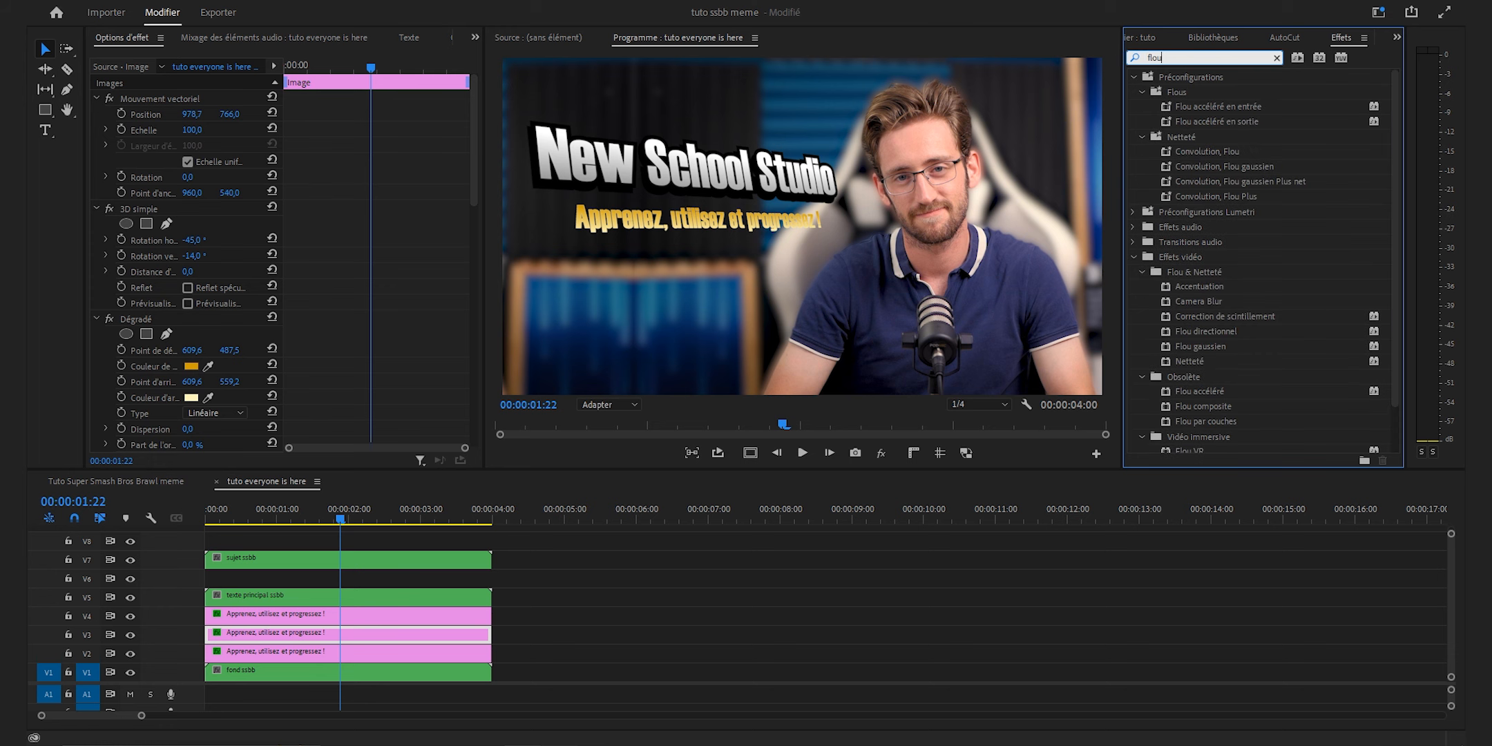
drag(1208, 346, 478, 636)
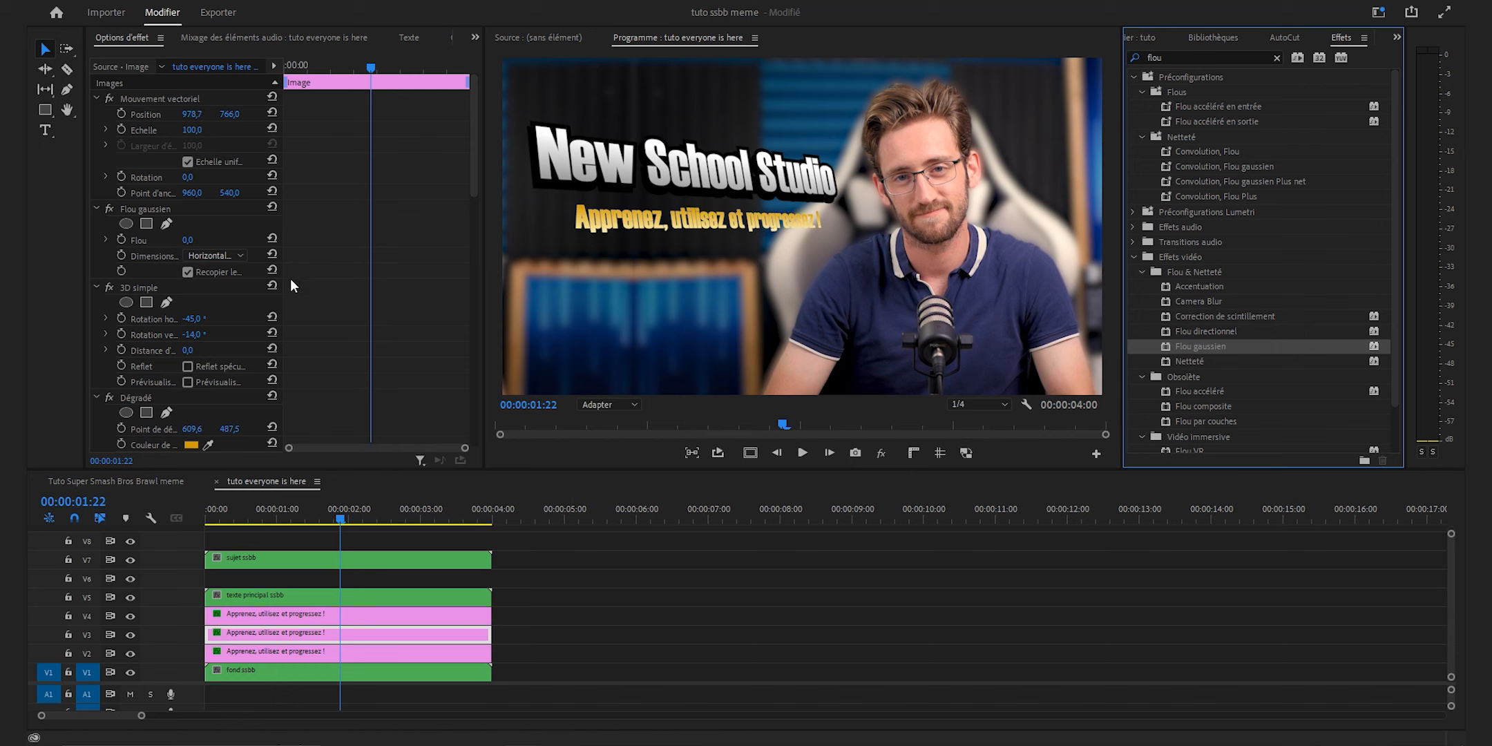
- Set the Flou gaussien blur to 7 on the V3 subtitle clip
click(191, 239)
text(7)
key(Return)
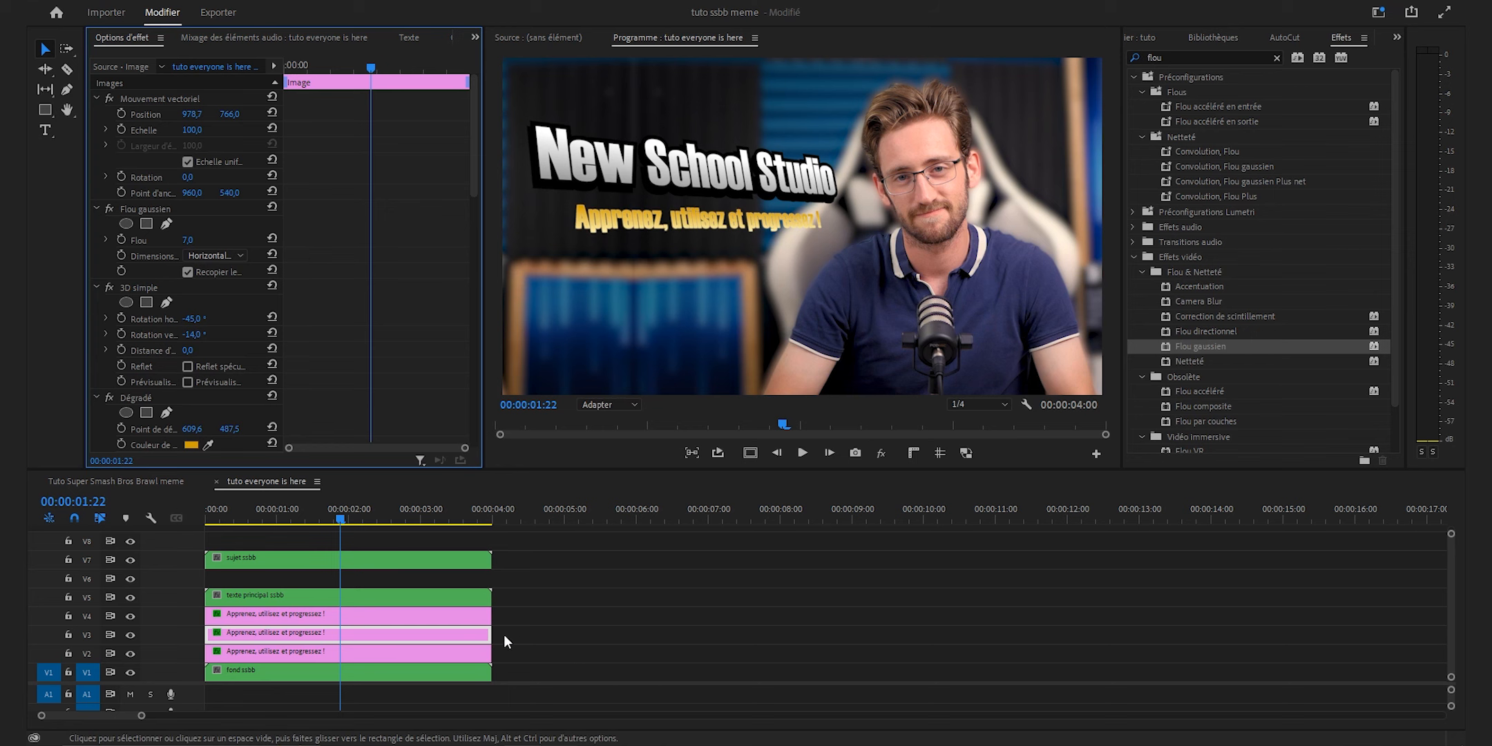
- Hide tracks V4 and V3, and give the V2 subtitle text a black fill and a black outline of 20
click(130, 614)
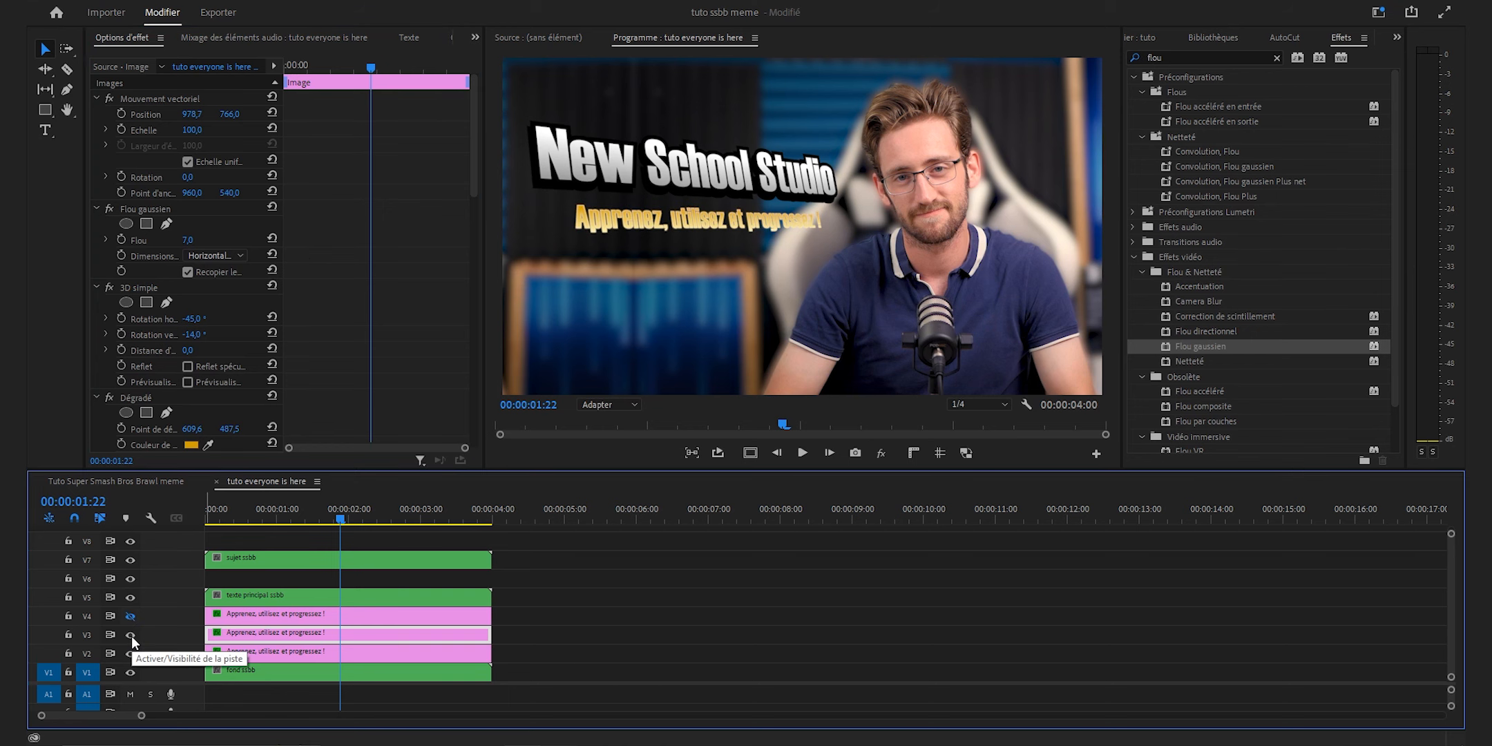
click(131, 635)
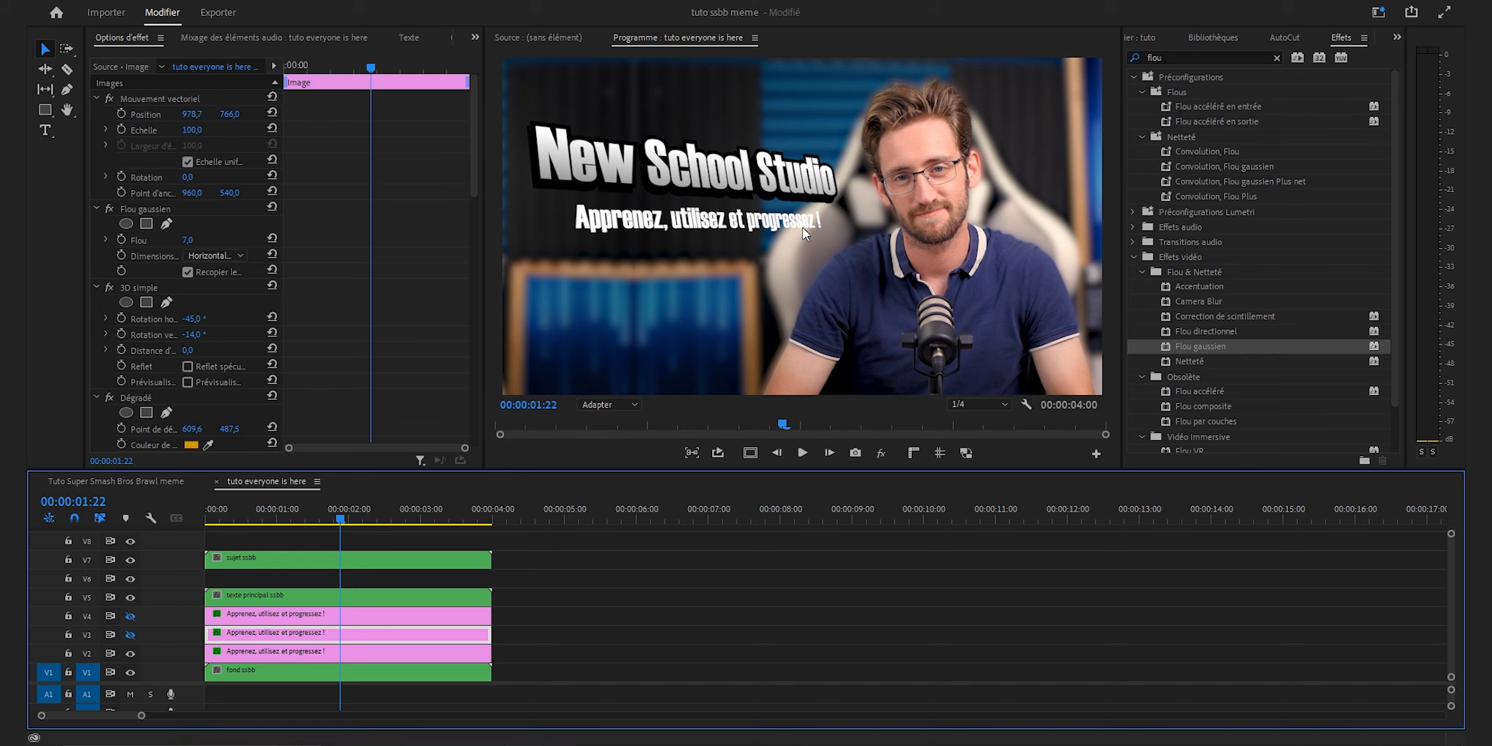
key(t)
click(826, 225)
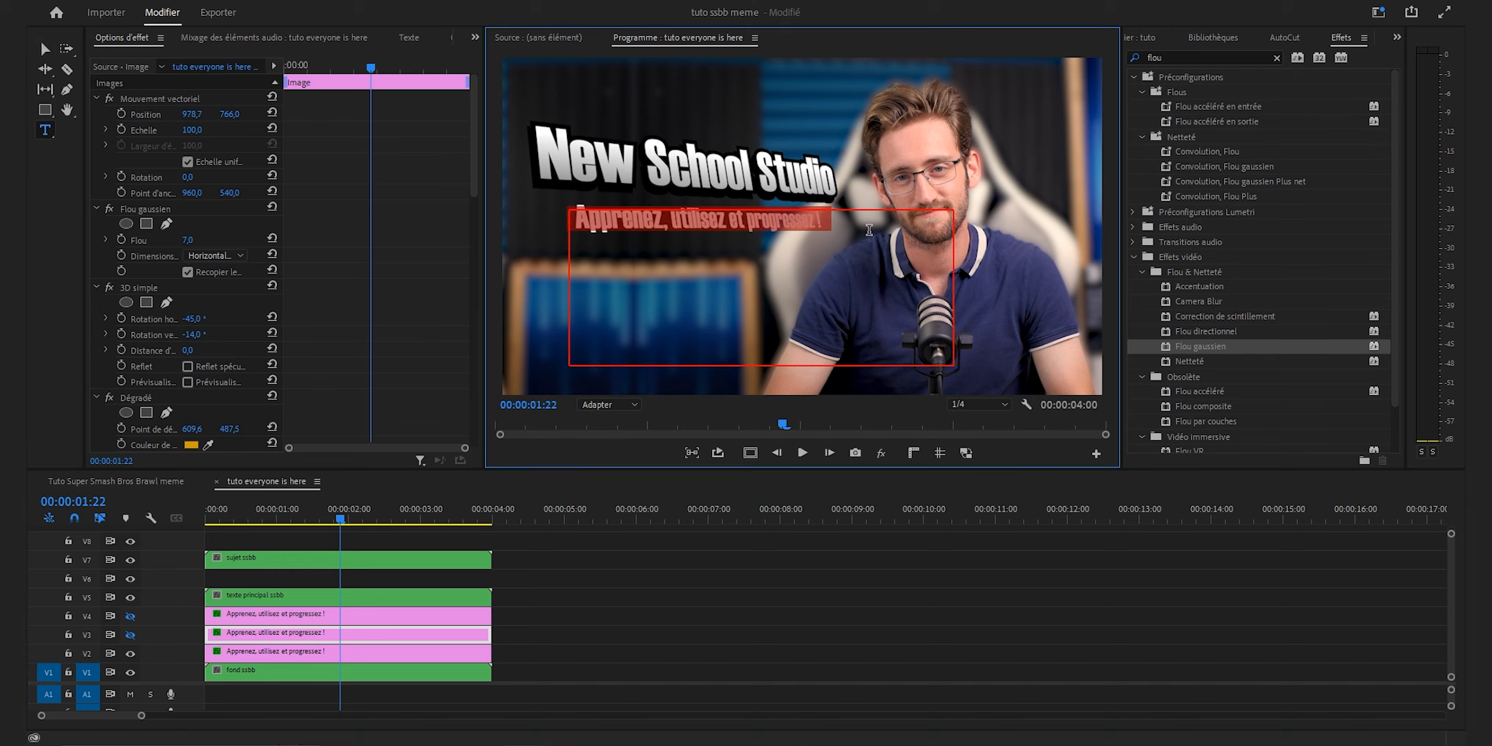
click(155, 393)
click(805, 275)
click(1136, 251)
click(131, 414)
scroll(207, 415, down, 1)
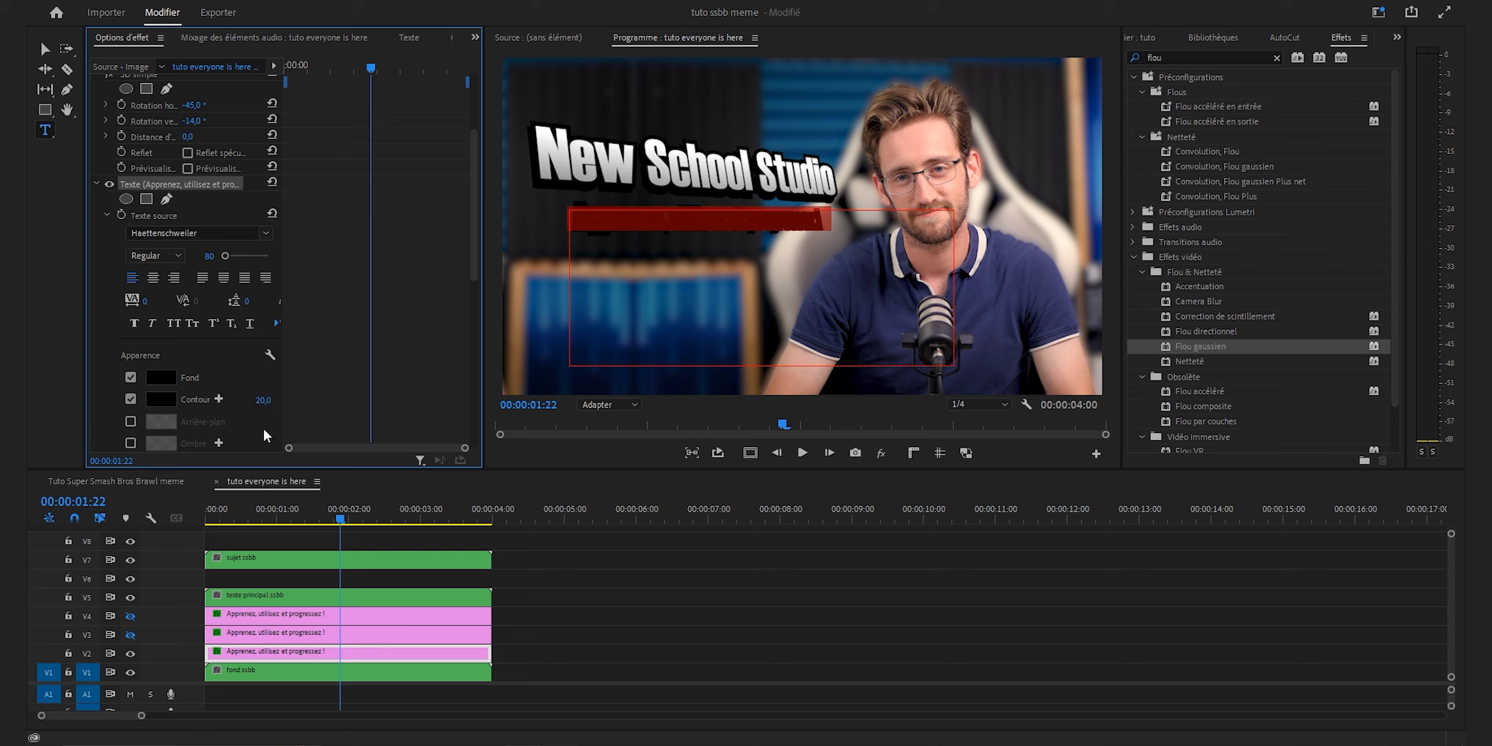
- Find the Ombre portée effect and apply it to the subtitle clip on V2
double_click(1198, 59)
text(ombre)
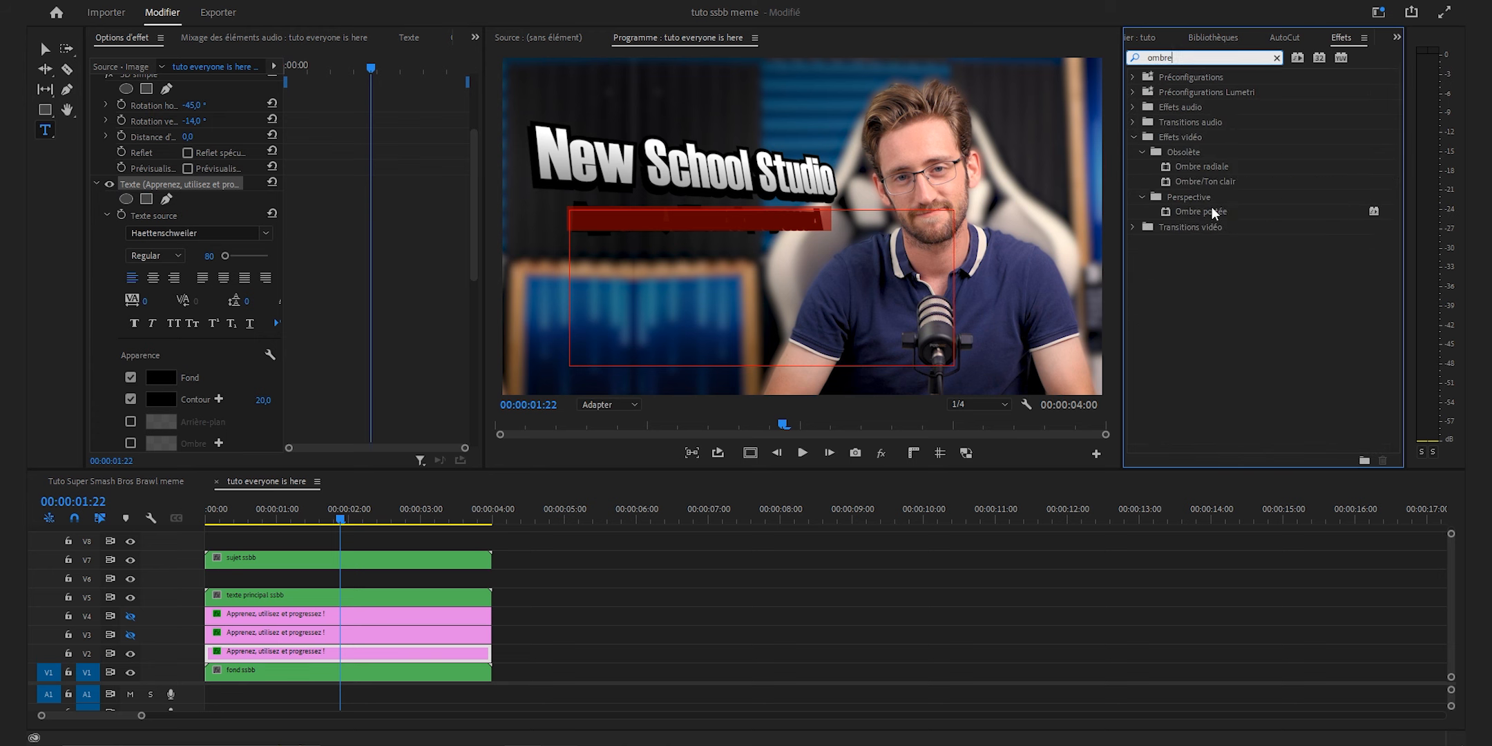
drag(1216, 213, 464, 662)
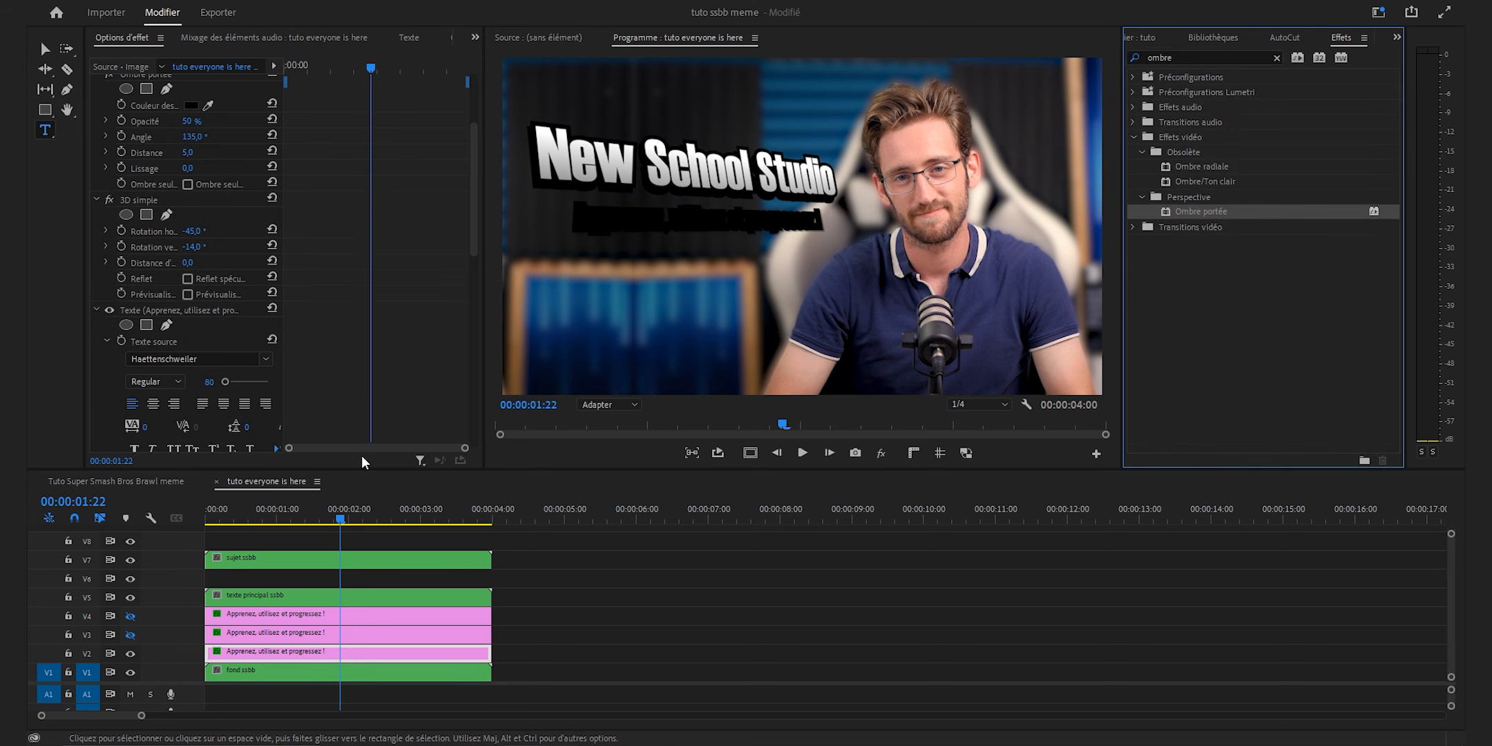
- Set the V2 drop shadow to 100 % opacity, 210° angle and a distance of 10, and show tracks V3 and V4 again
drag(199, 256, 239, 256)
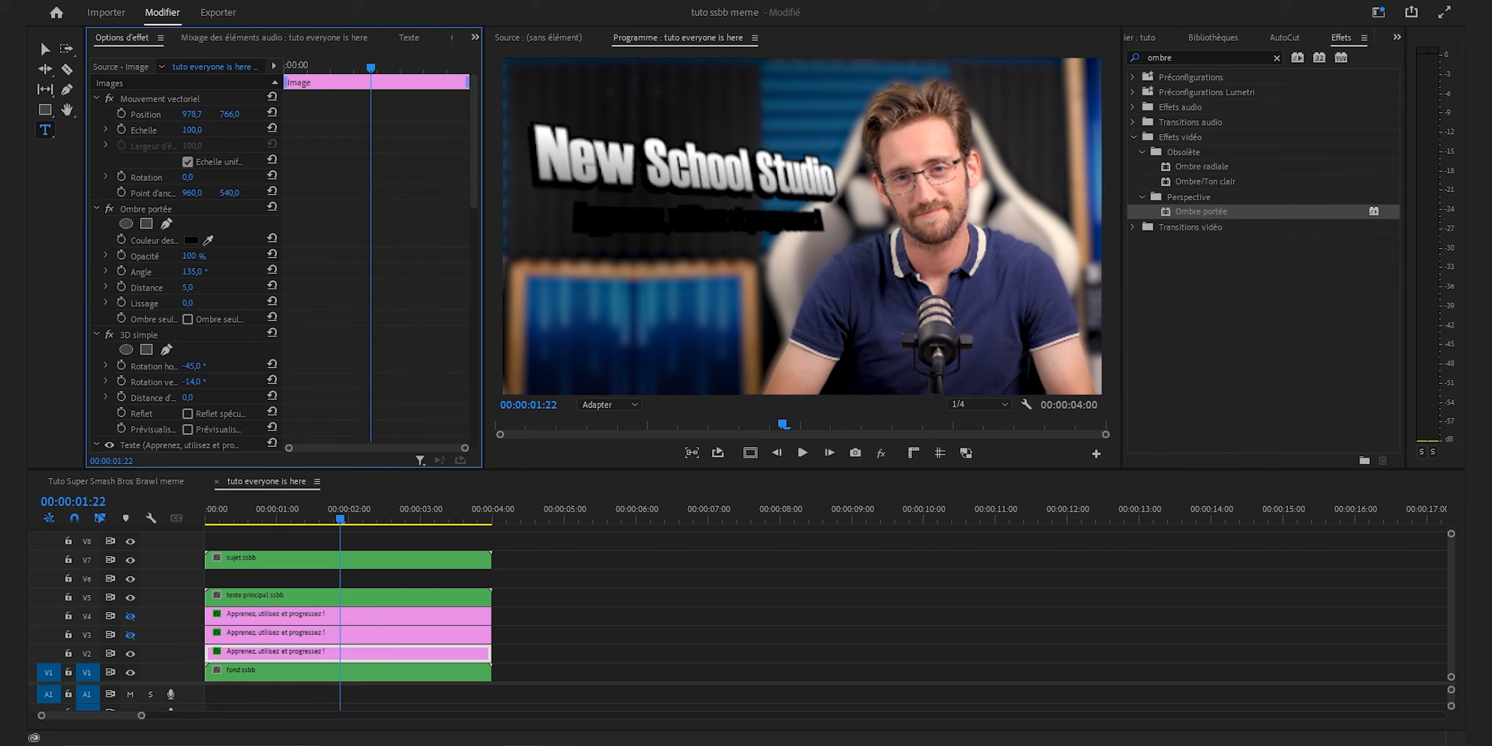
click(199, 272)
text(210)
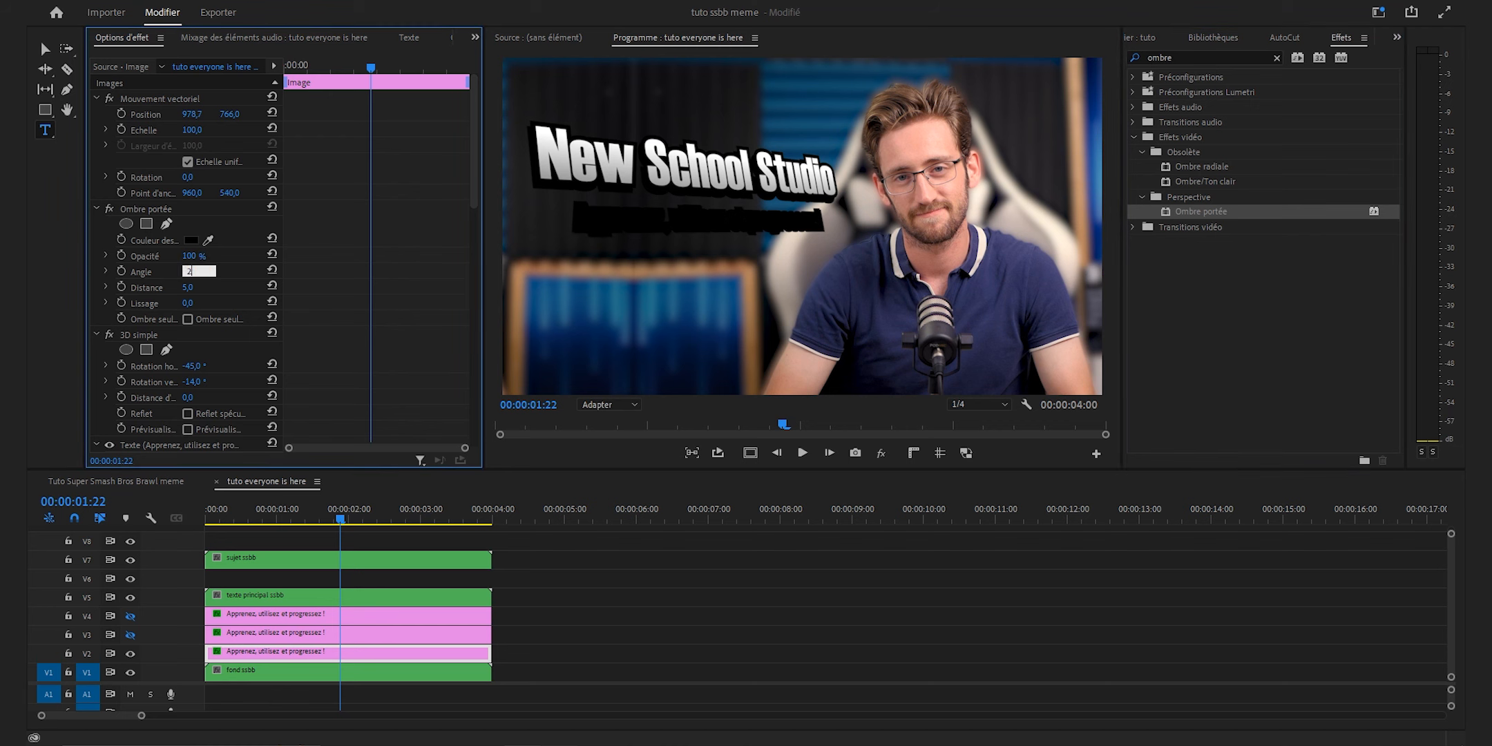
key(Return)
click(189, 286)
text(10)
key(Return)
click(131, 634)
click(130, 615)
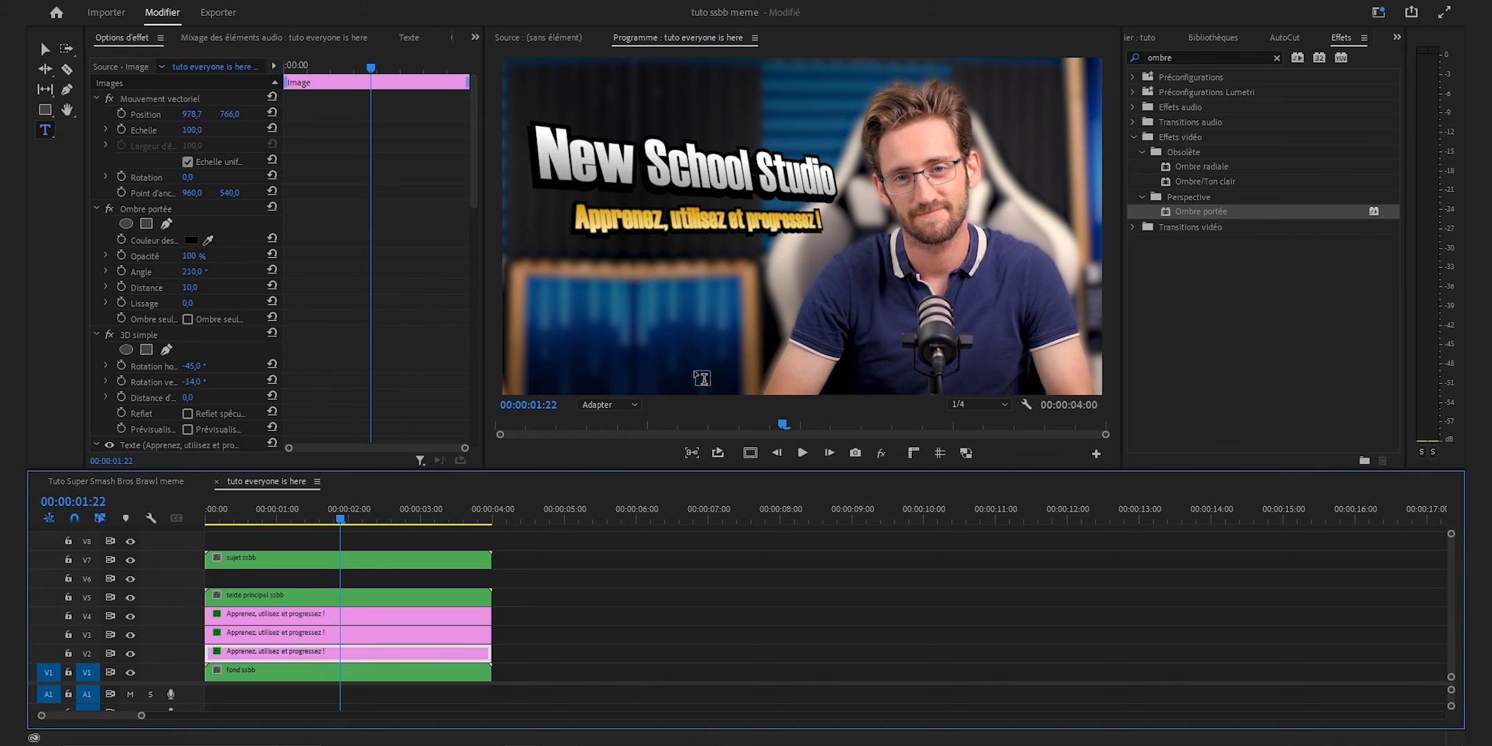
- Nest the three subtitle clips on V2, V3 and V4 into a sequence named "texte secondaire ssbb"
click(538, 616)
drag(538, 616, 474, 658)
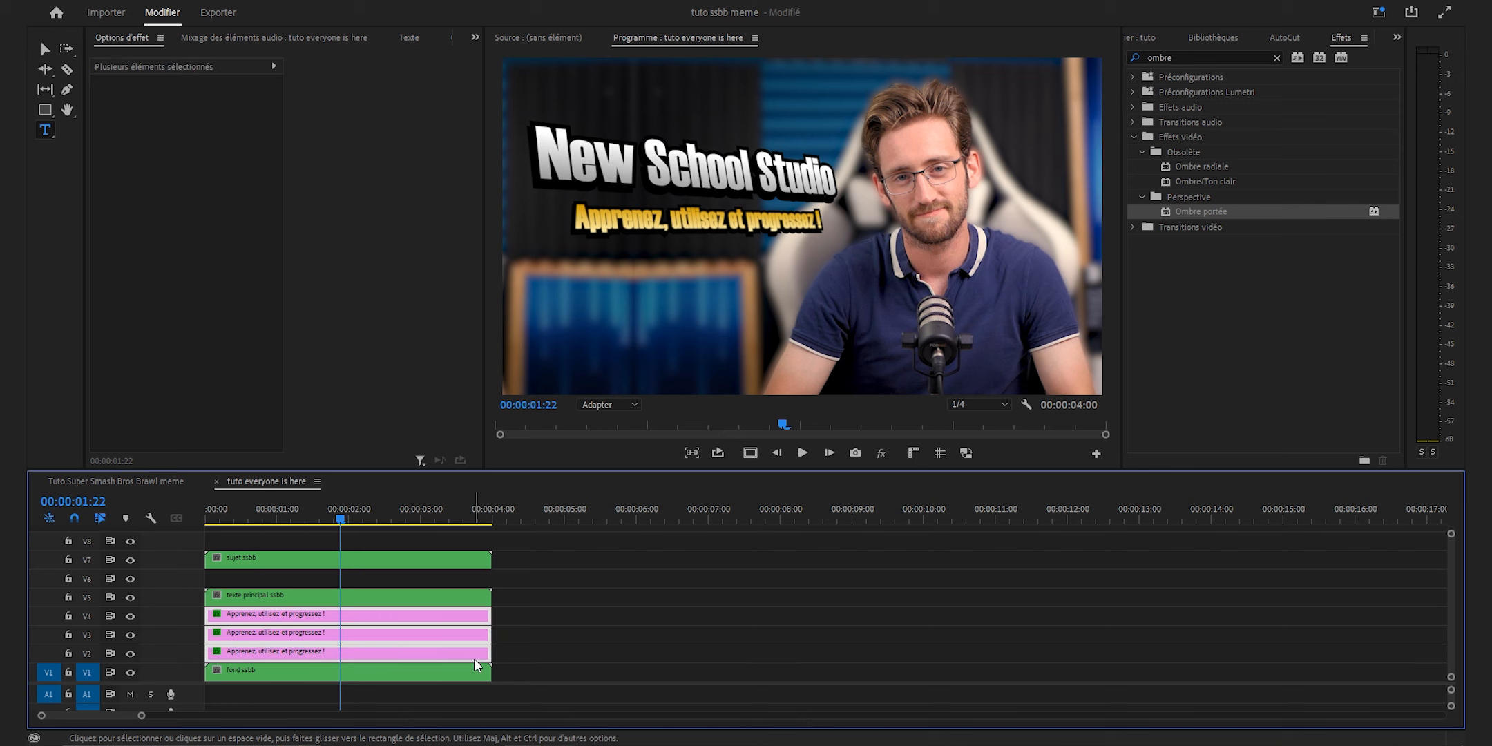
right_click(475, 658)
click(543, 464)
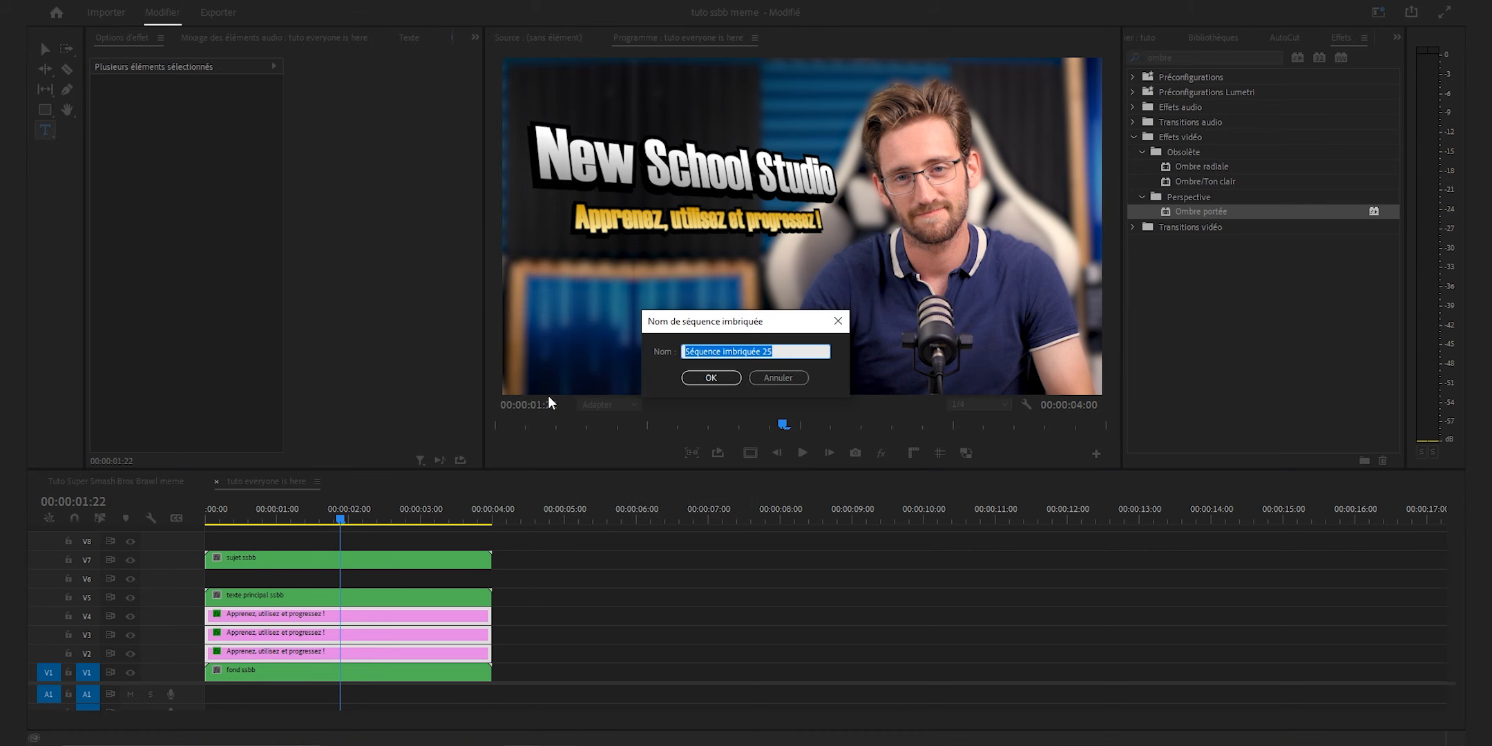
text(texte secondaire ssbb)
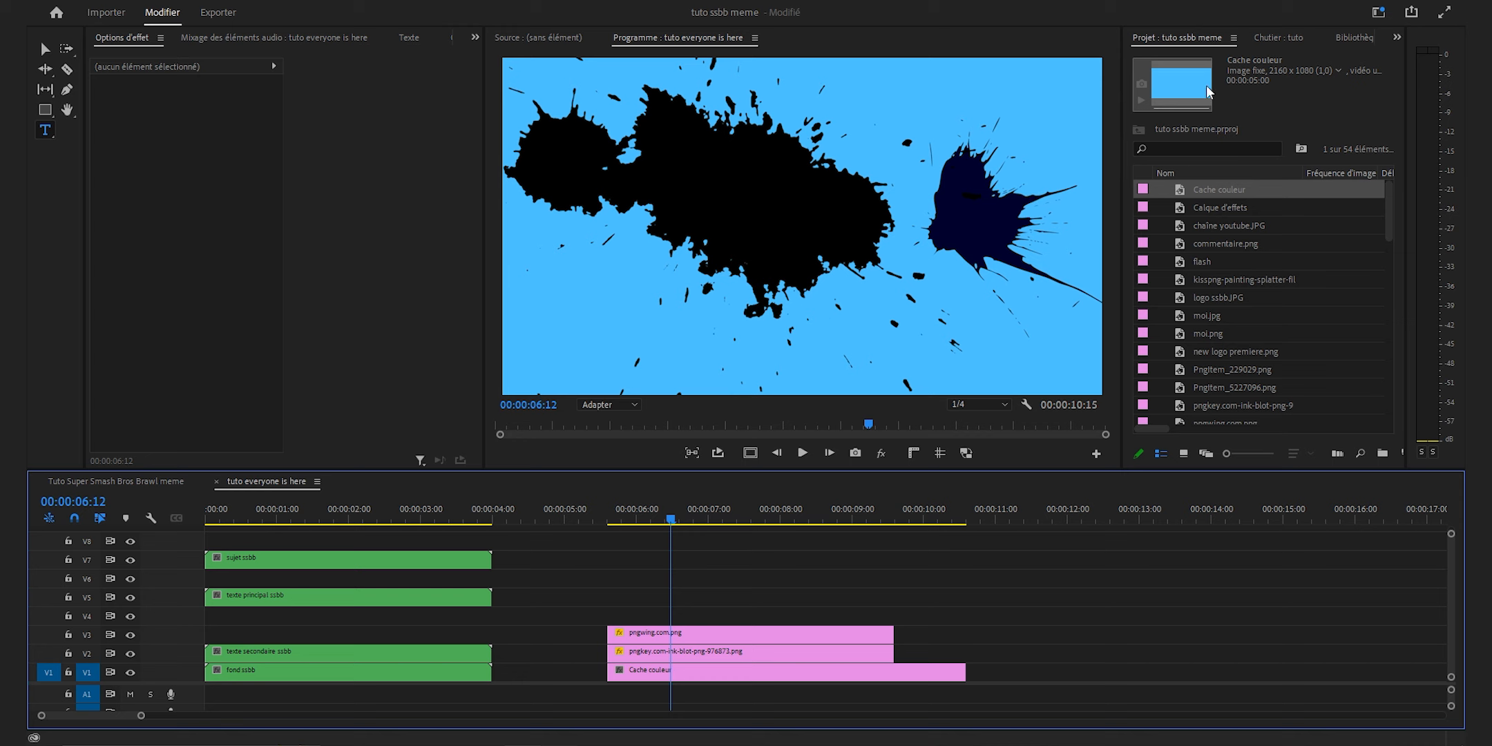
- Find the Couleur Lumetri effect and apply it to the pngkey.com ink-blot clip on V2
key(shift+7)
click(1255, 54)
text(couleur)
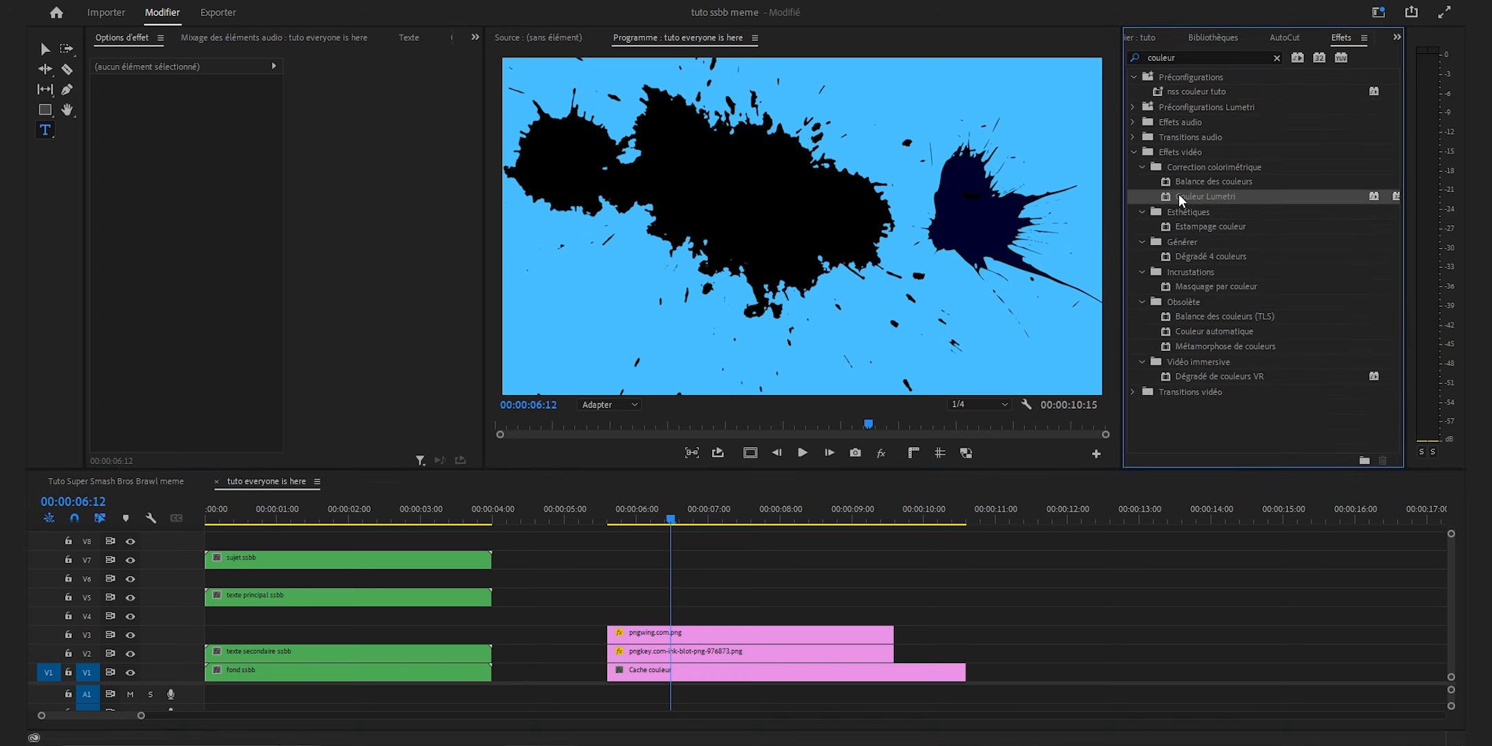
drag(1178, 194, 812, 662)
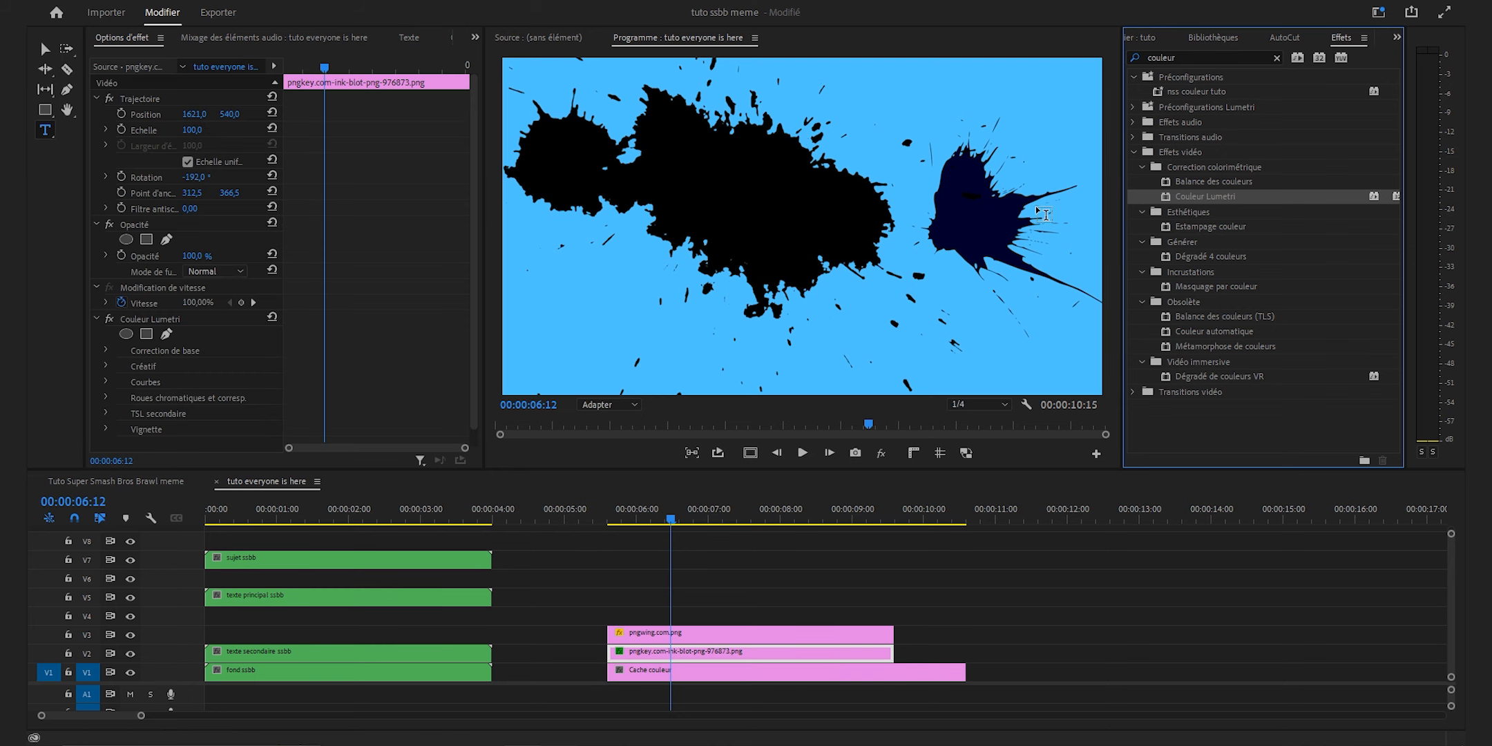
- Set the Lumetri exposure of the pngkey.com ink-blot clip to -7 in the basic correction
scroll(104, 335, down, 2)
click(105, 336)
scroll(335, 332, down, 5)
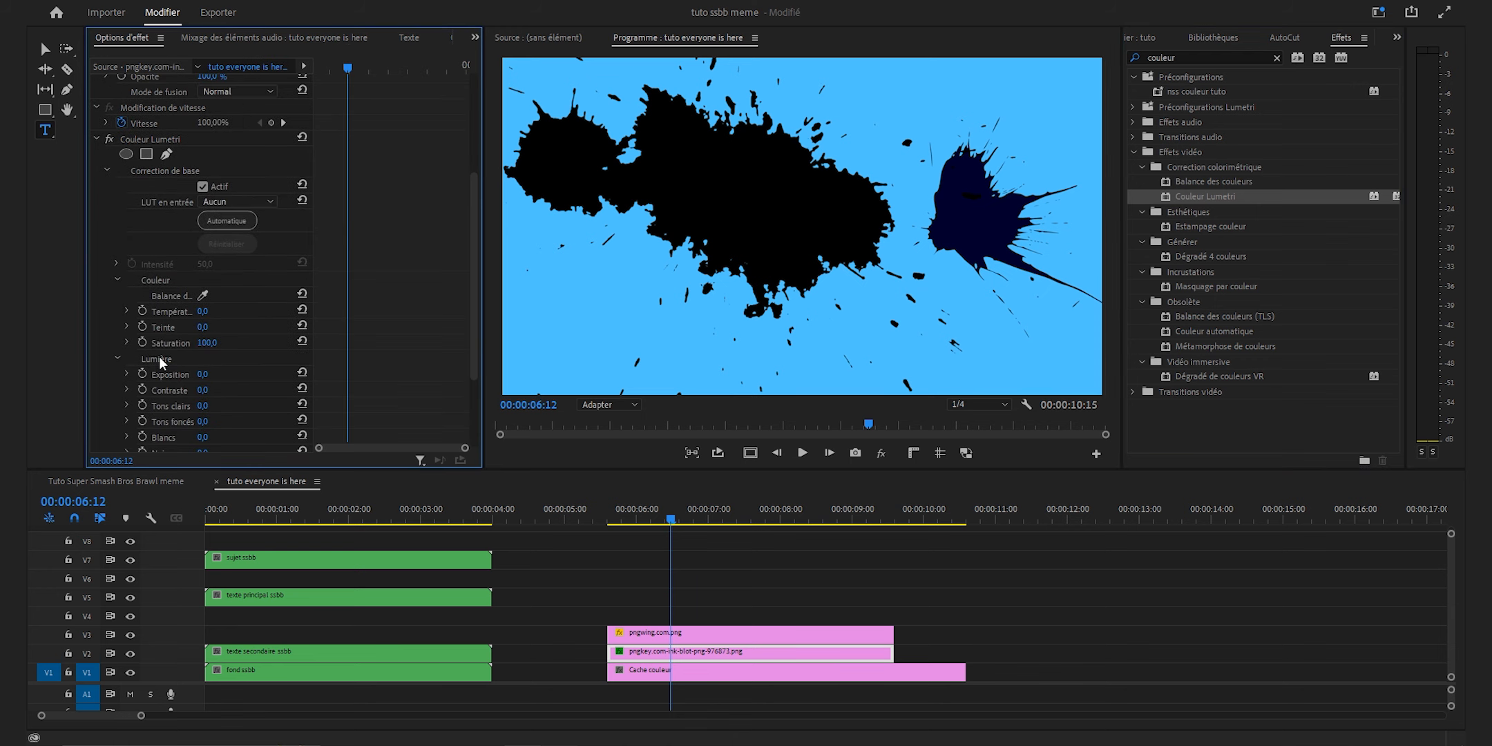
drag(201, 375, 148, 375)
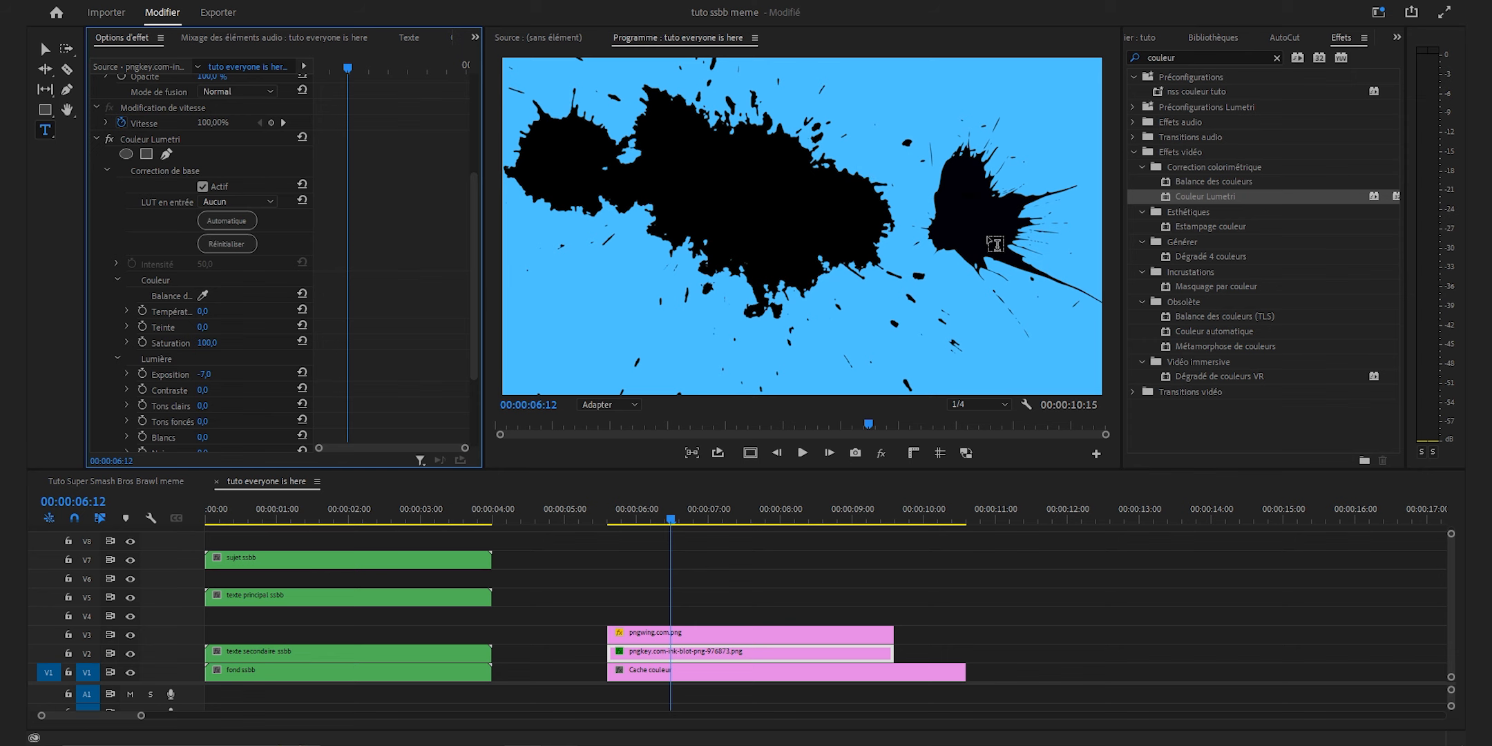
click(848, 551)
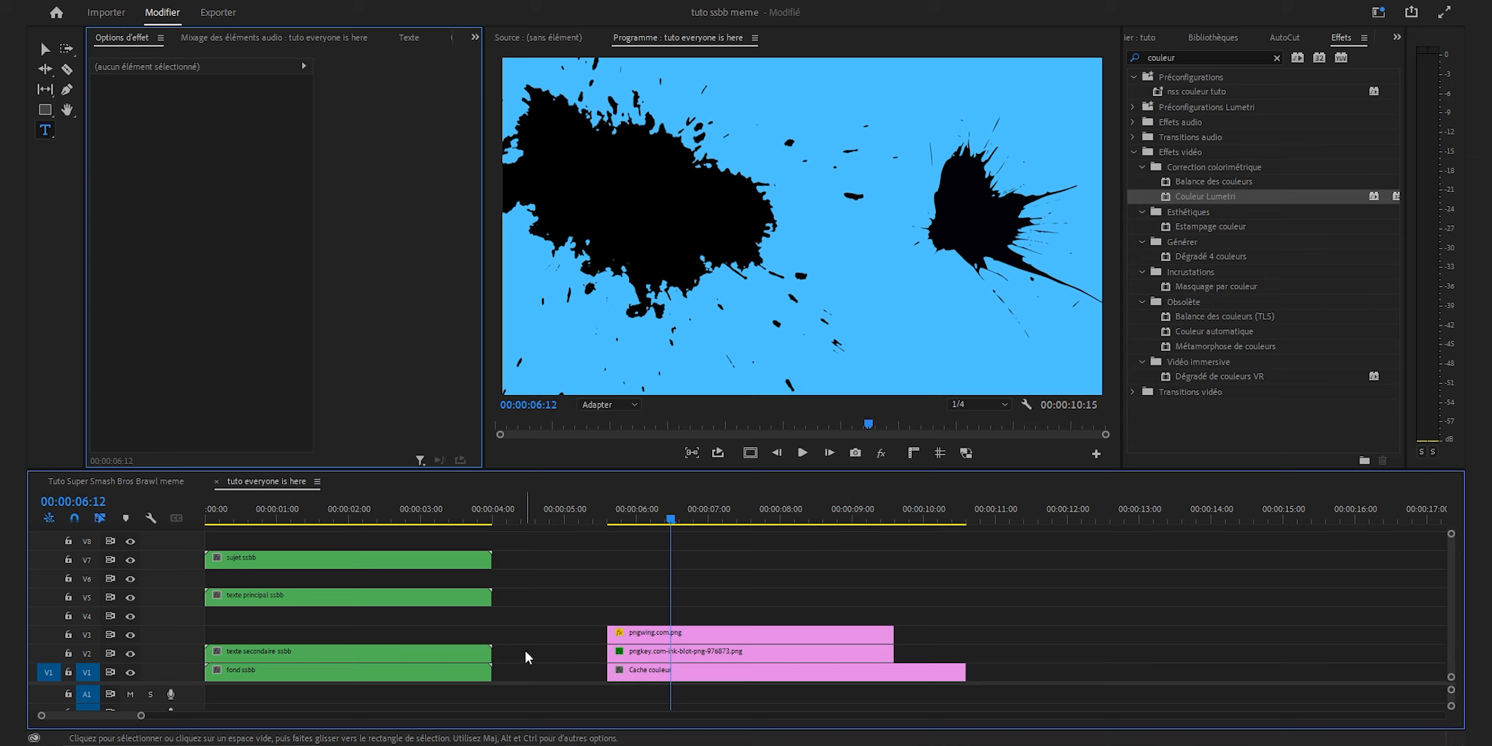
- Move "texte secondaire ssbb" up to V4 and place the two ink-blot clips at the sequence start on V2 and V3
drag(424, 651, 427, 619)
click(584, 598)
drag(574, 596, 252, 652)
click(294, 511)
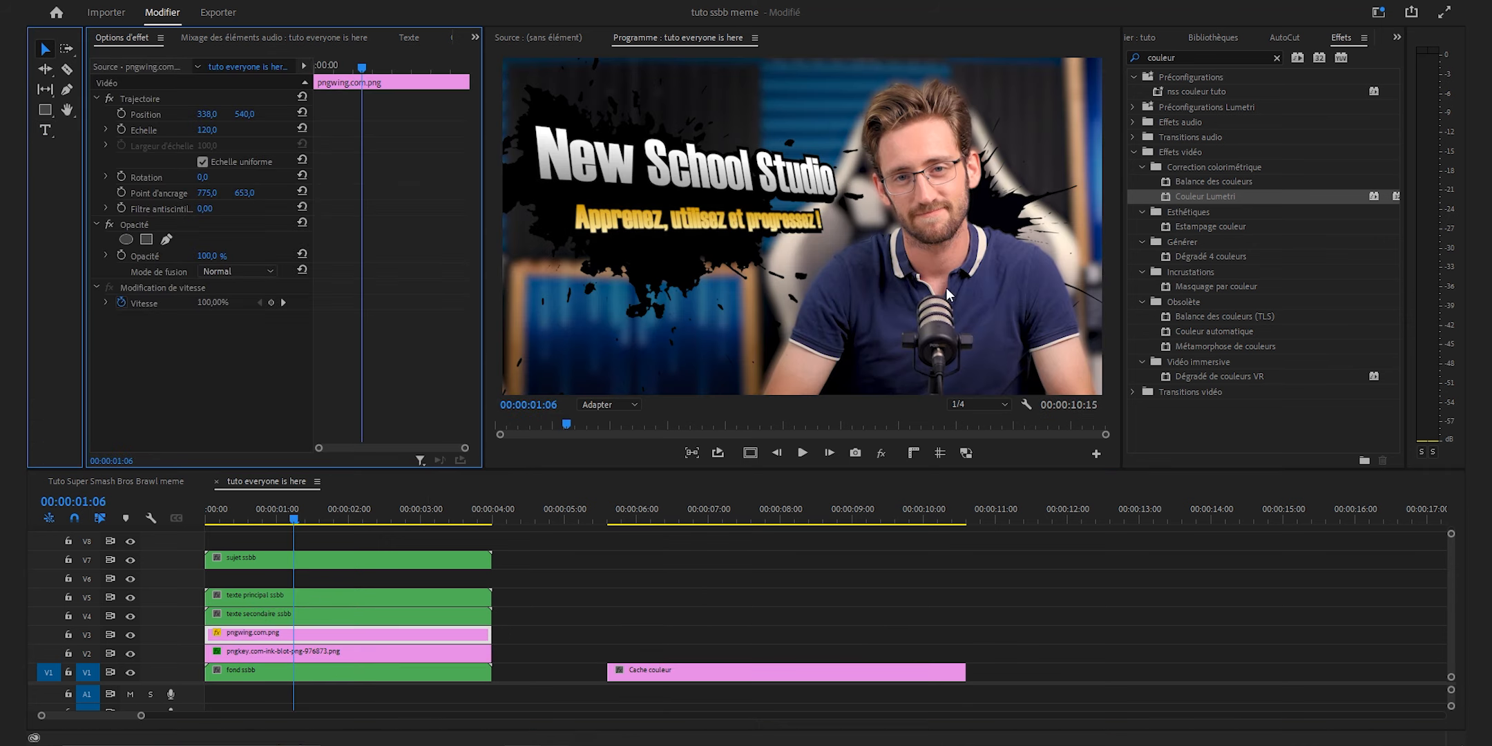
- Set the horizontal position of the ink-blot clip on V2 to 983
click(430, 649)
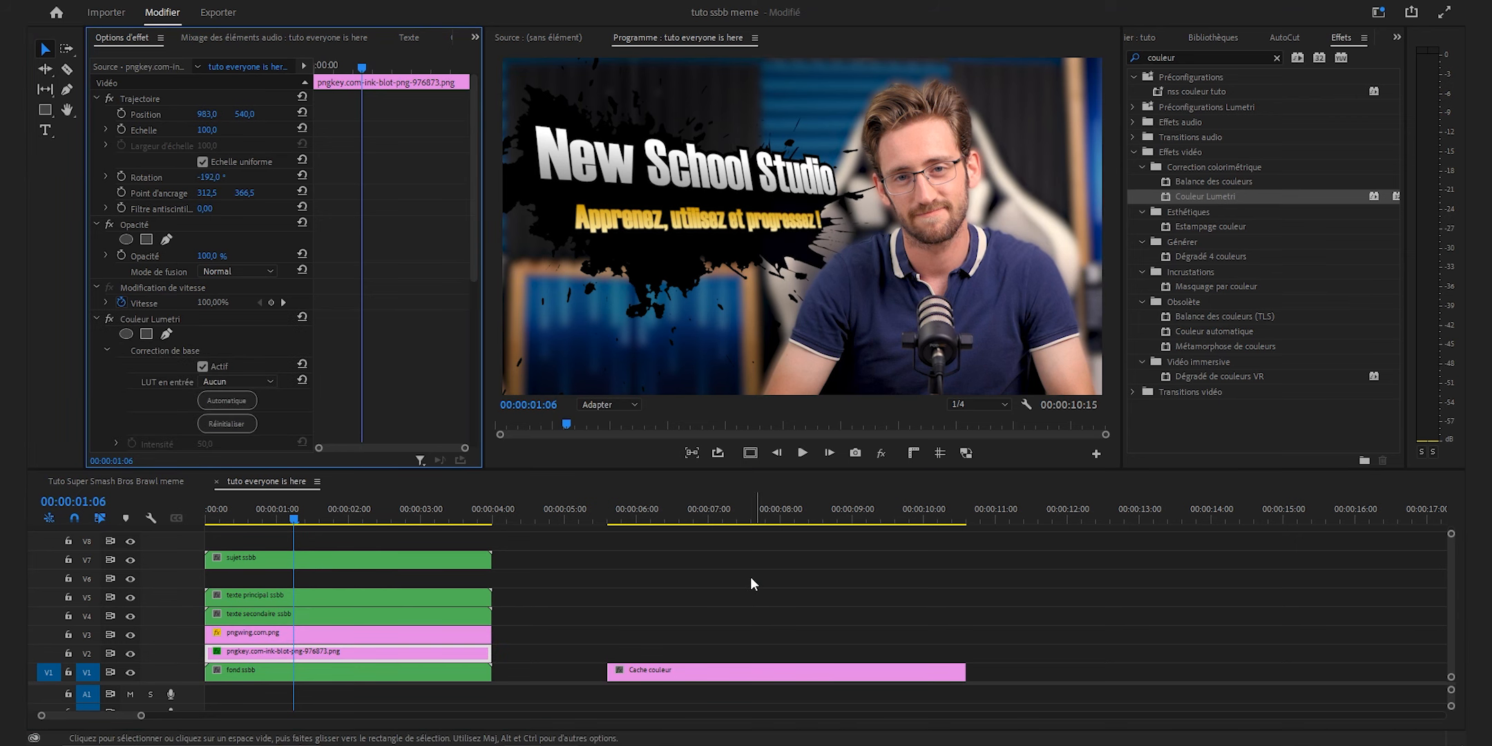
click(571, 651)
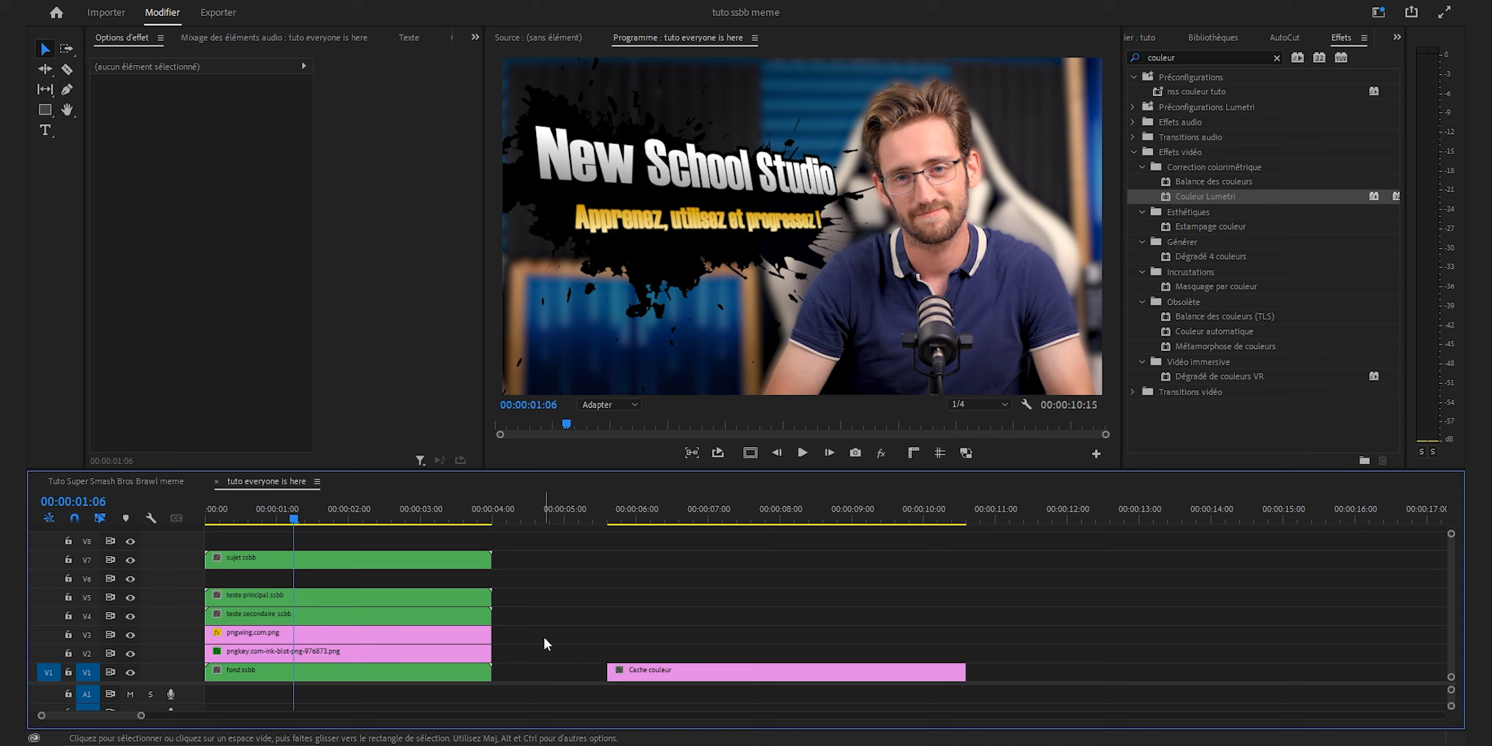
- Nest the two ink-blot clips on V2 and V3 into a sequence named "taches d'encre ssbb"
drag(539, 638, 457, 655)
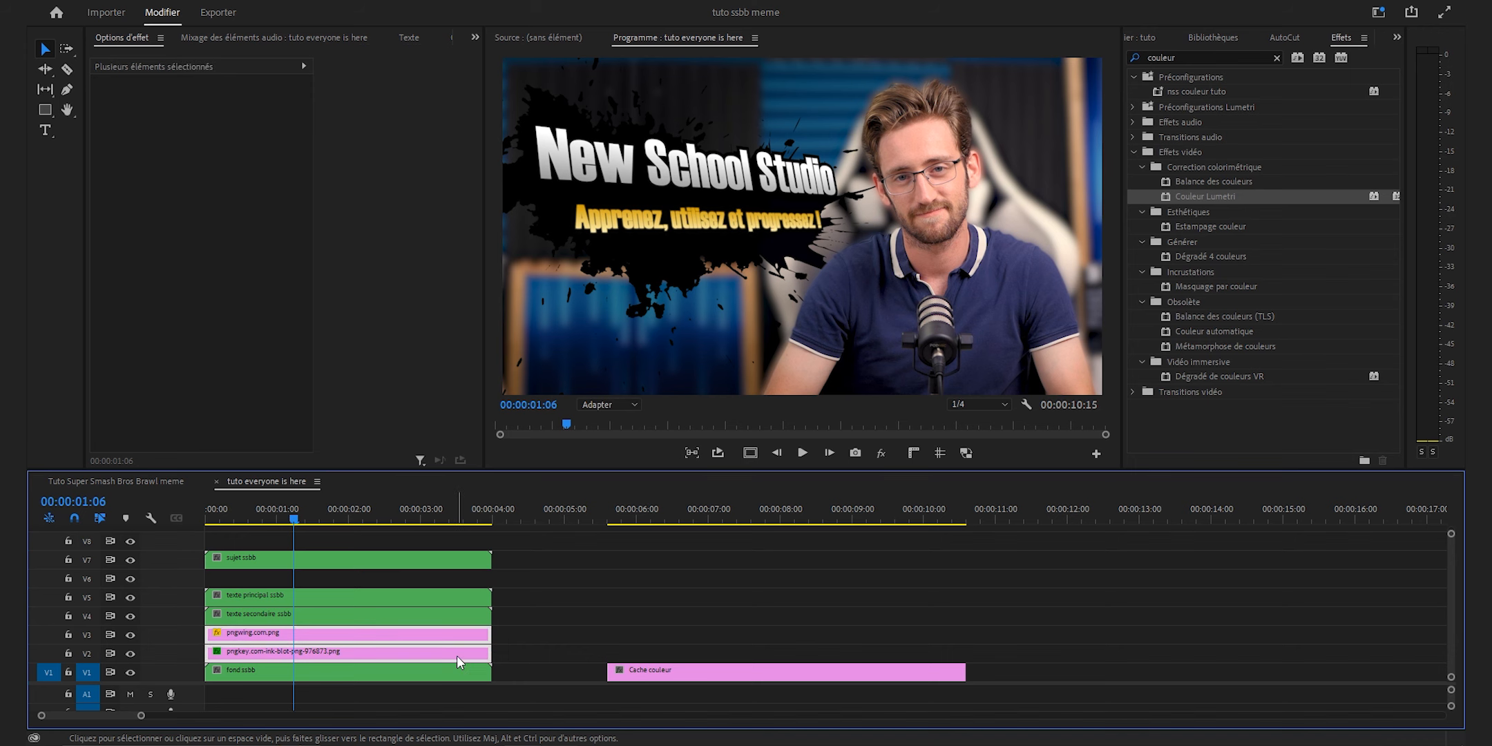
right_click(457, 655)
click(511, 395)
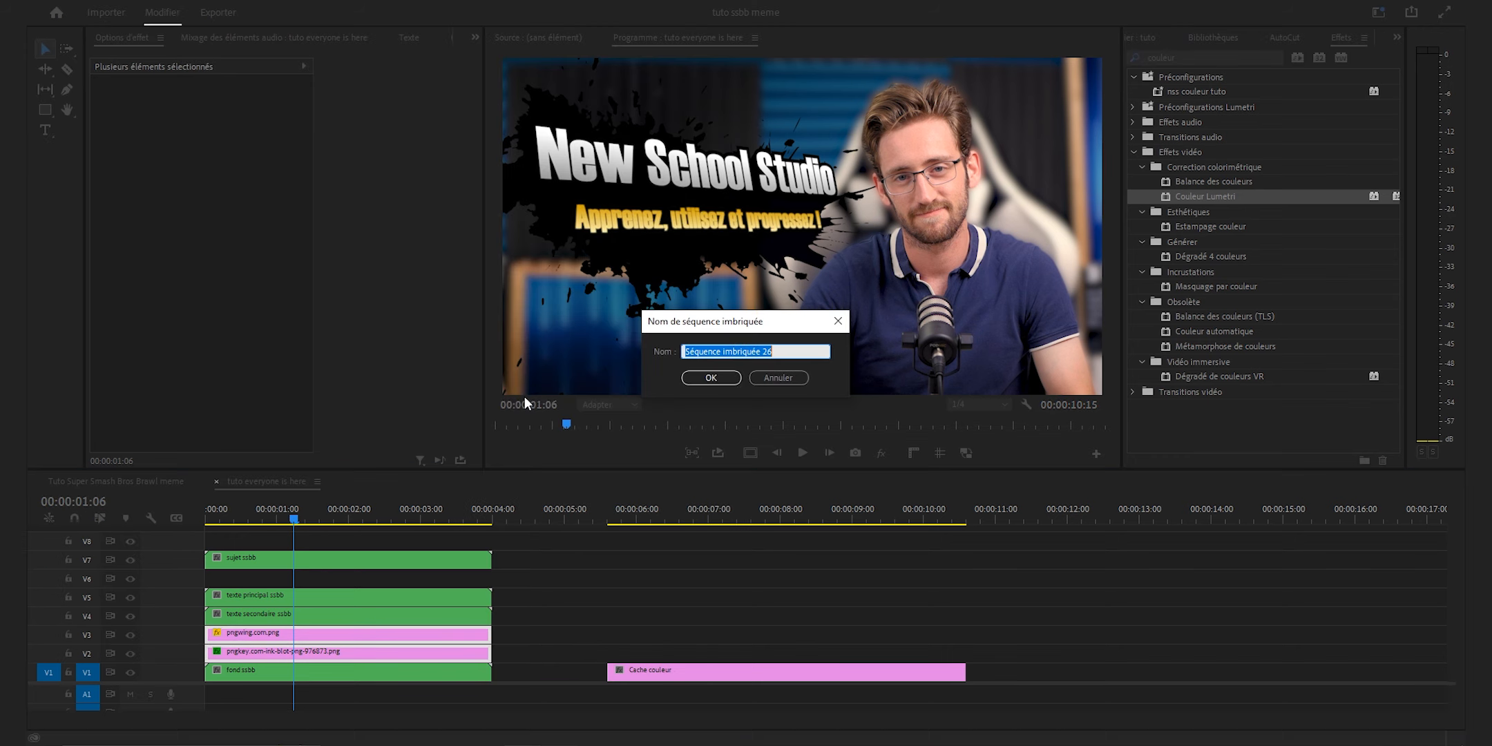
text(taches d'encre ssbb)
click(710, 377)
click(642, 514)
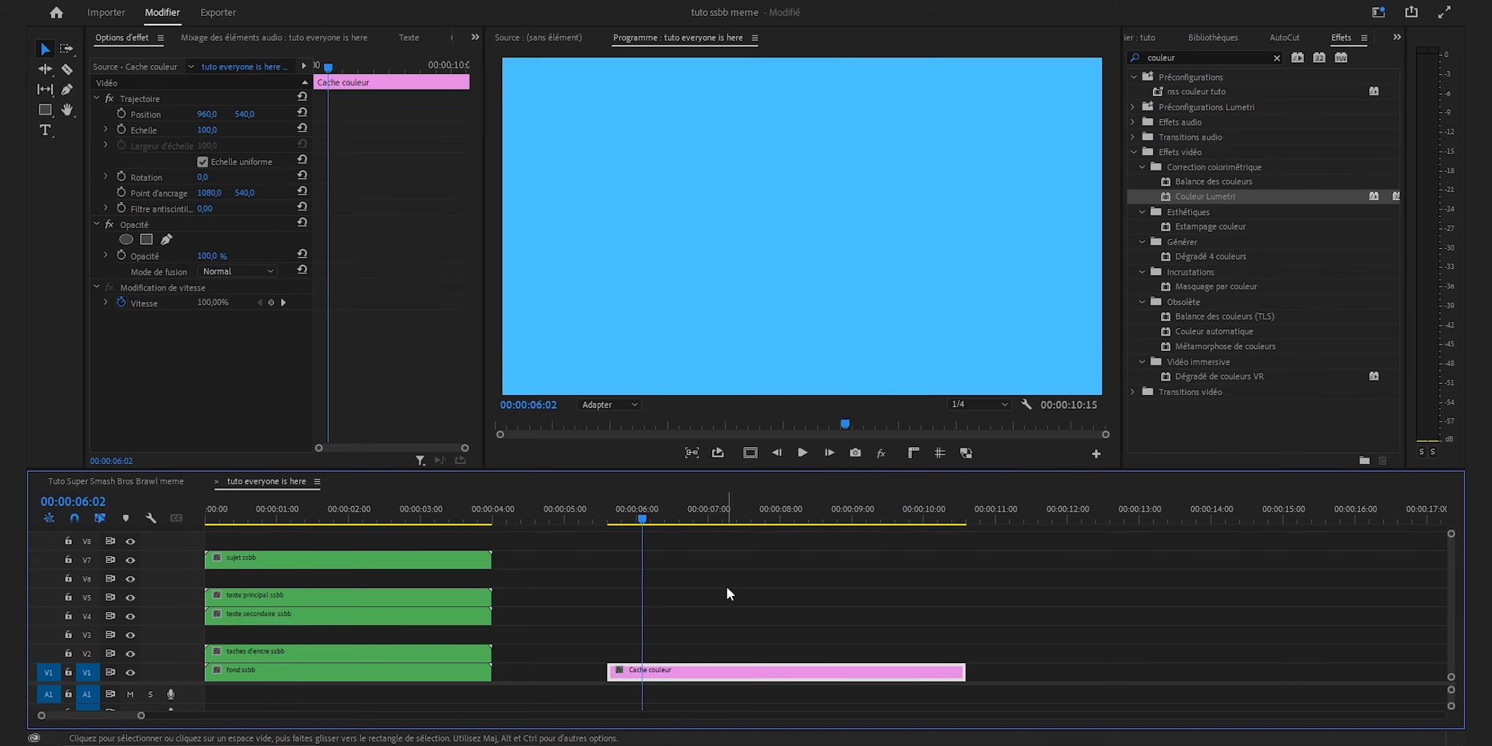
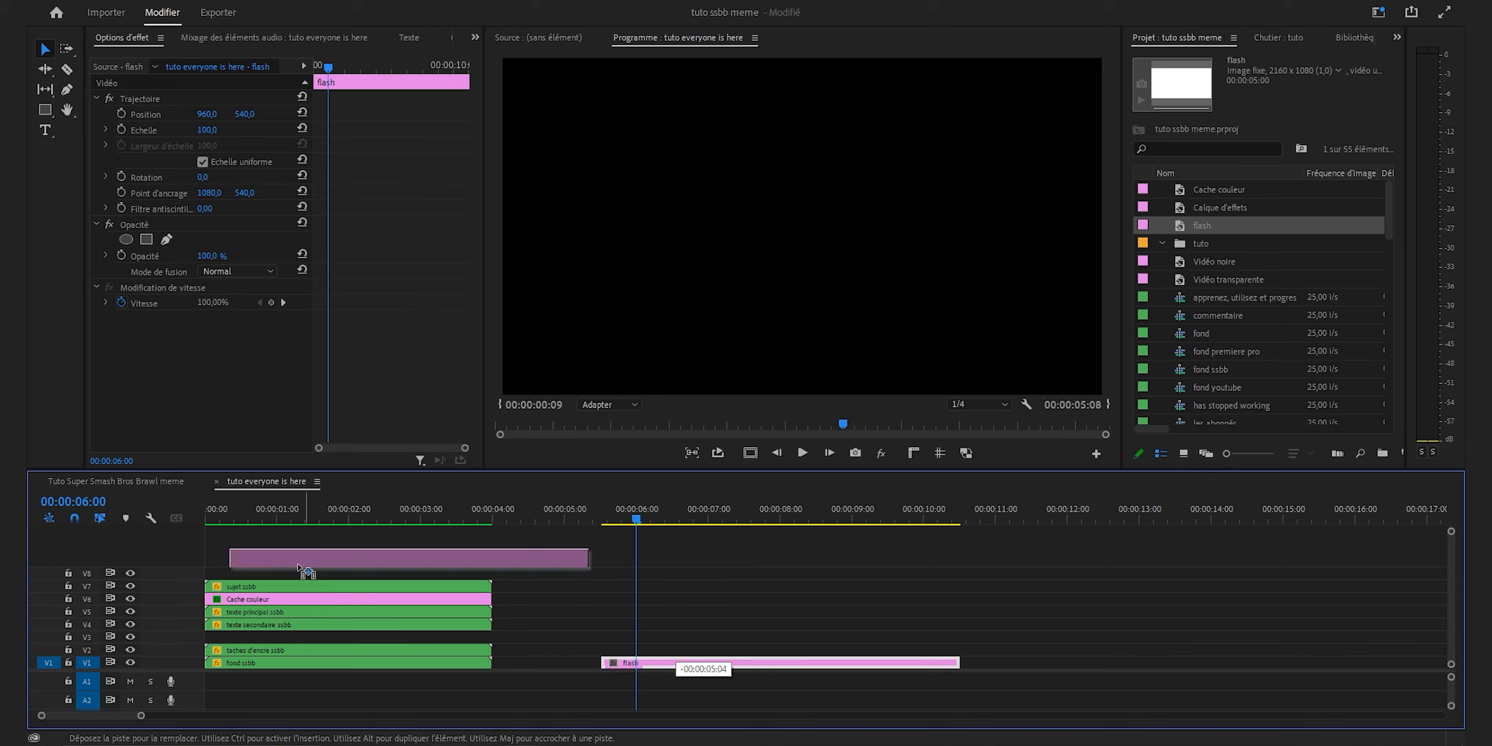
- Split the flash clip on V8 at 00:00:00:05 and delete the part after the cut
click(220, 516)
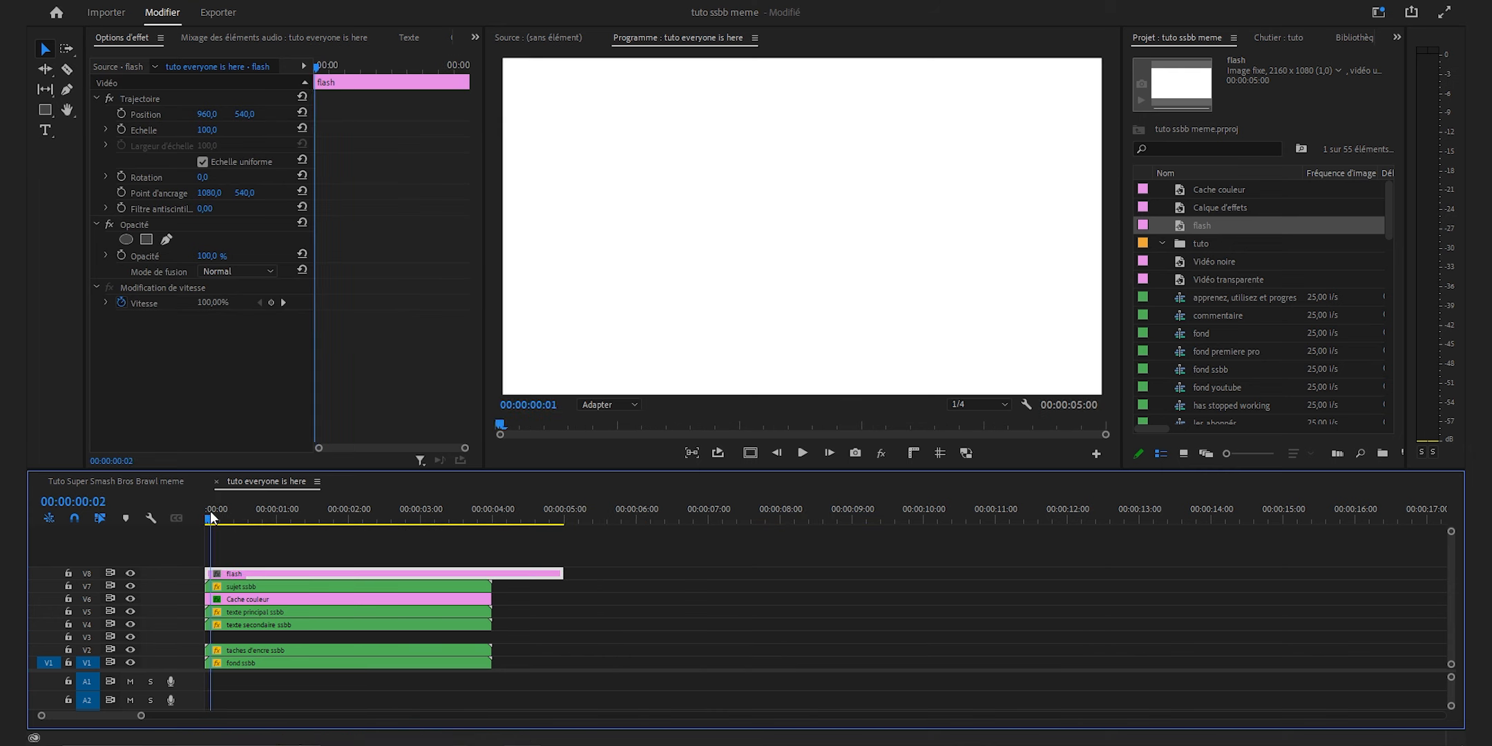
drag(141, 716, 58, 716)
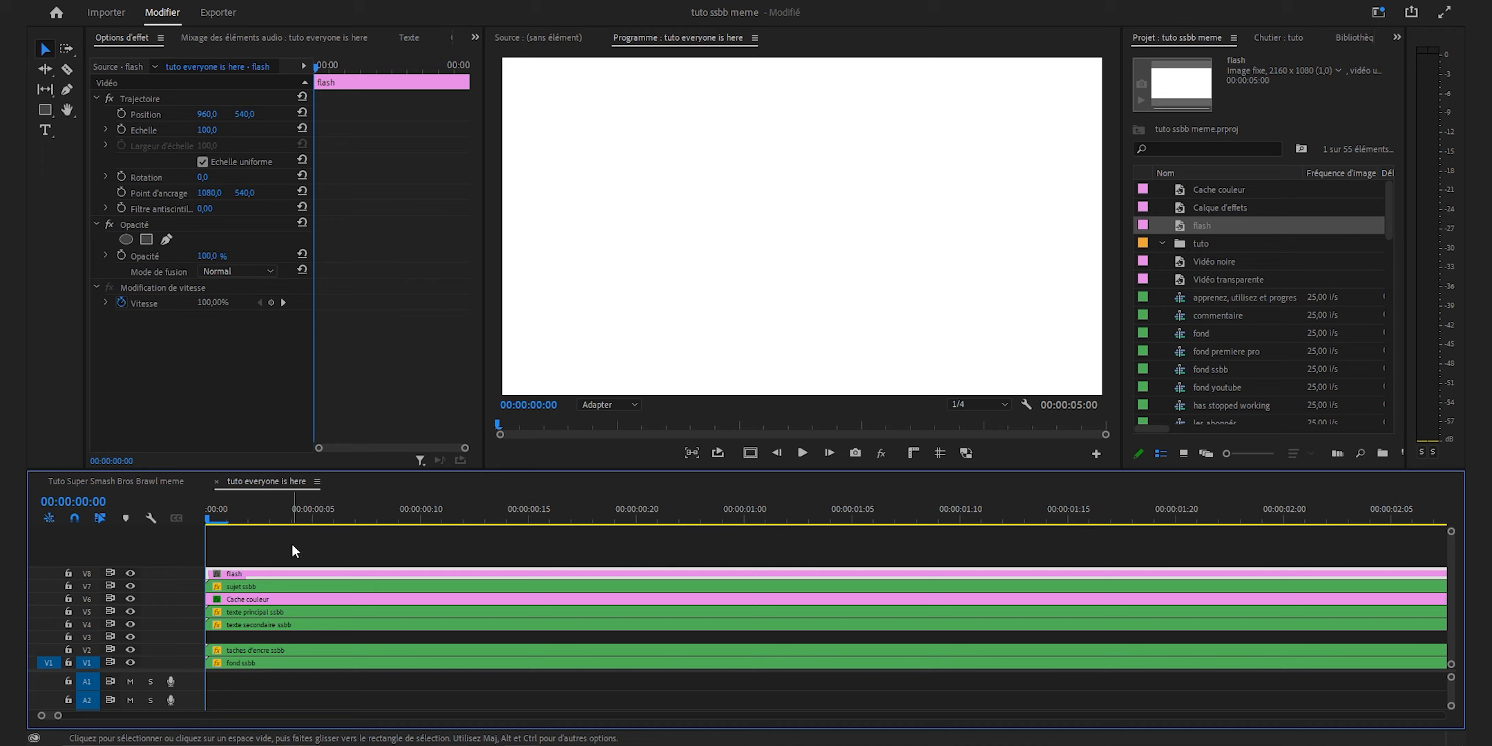
key(Right)
key(Right)
key(Right)
key(Right)
key(Right)
key(ctrl+k)
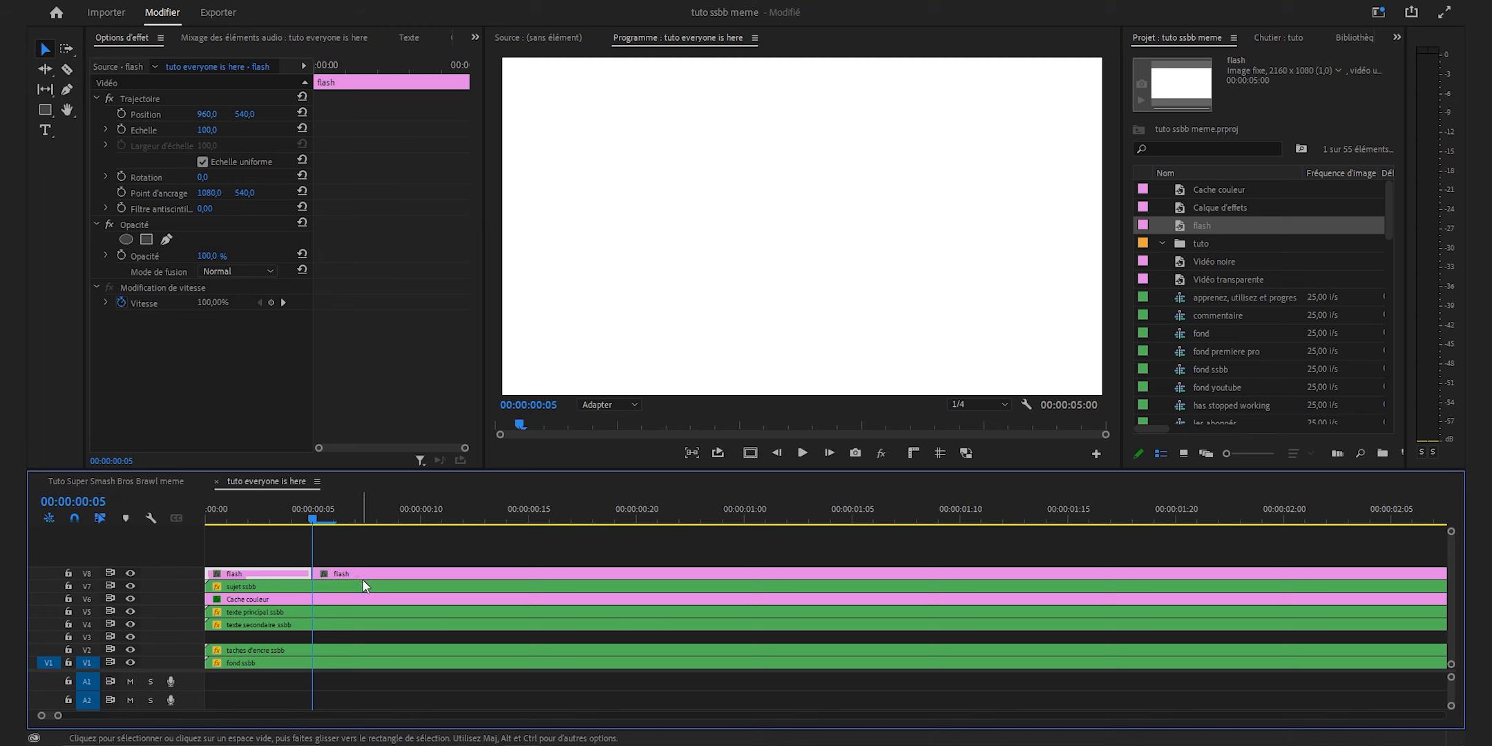
click(368, 578)
key(Delete)
- Add a 100 % opacity keyframe to the flash clip at 00:00:00:02
key(Left)
key(Left)
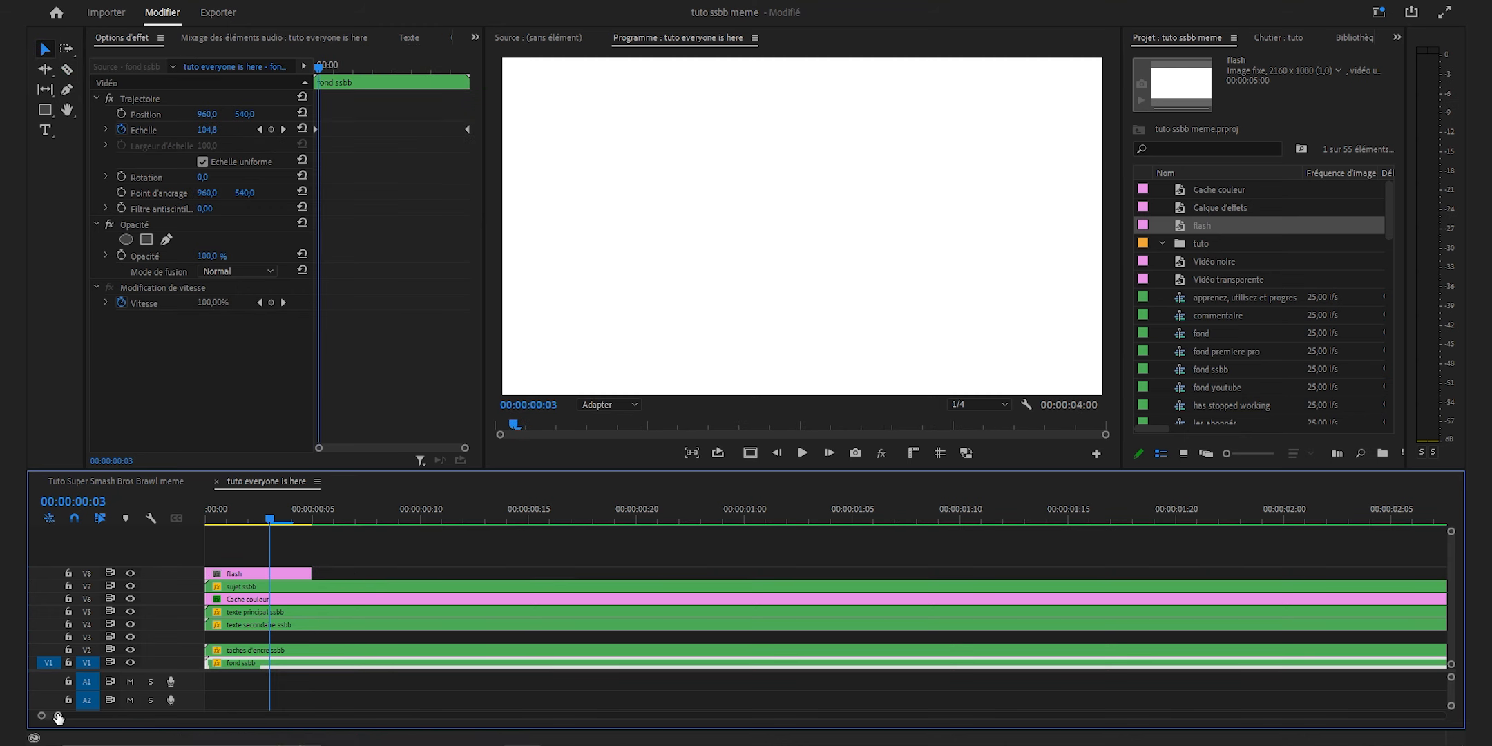
drag(58, 716, 84, 717)
click(234, 573)
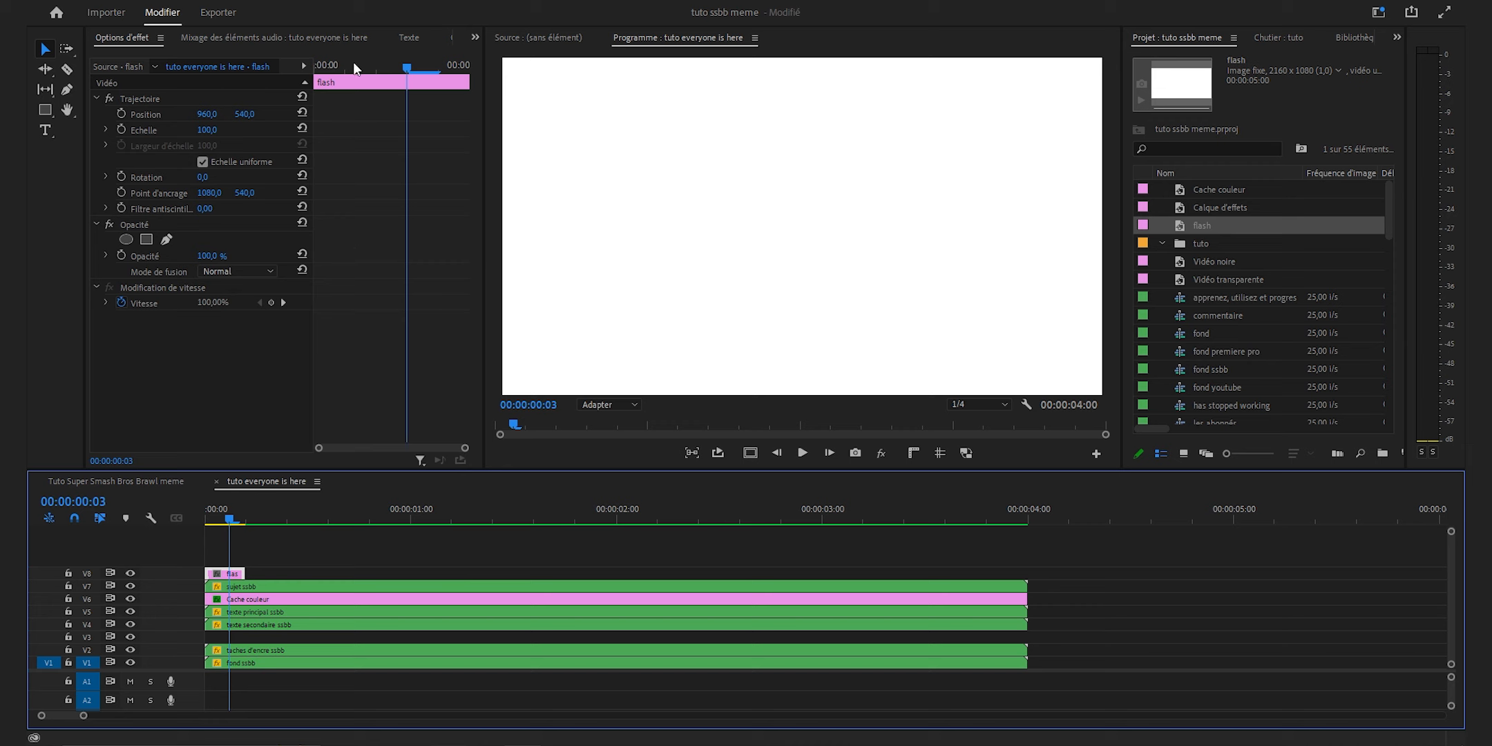
drag(351, 62, 366, 65)
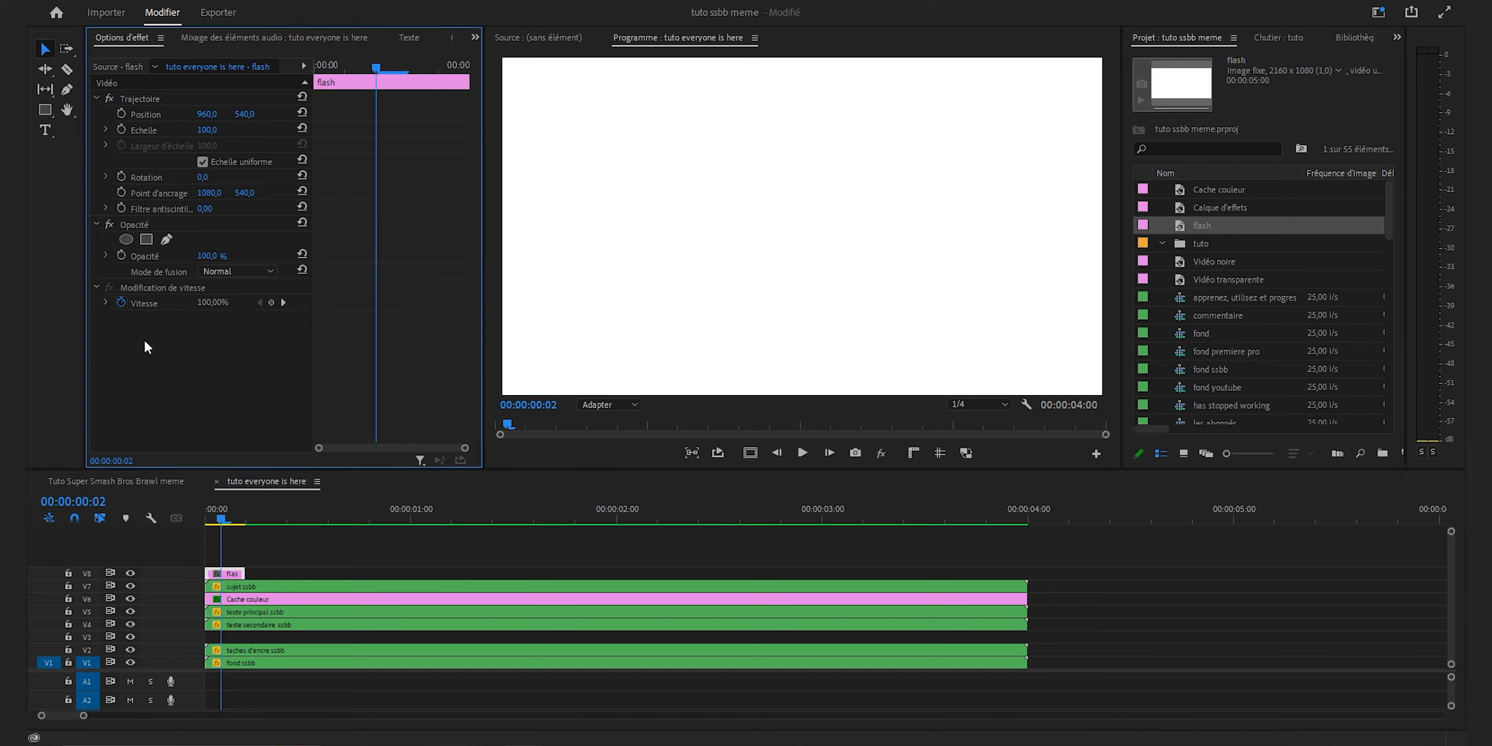
click(122, 255)
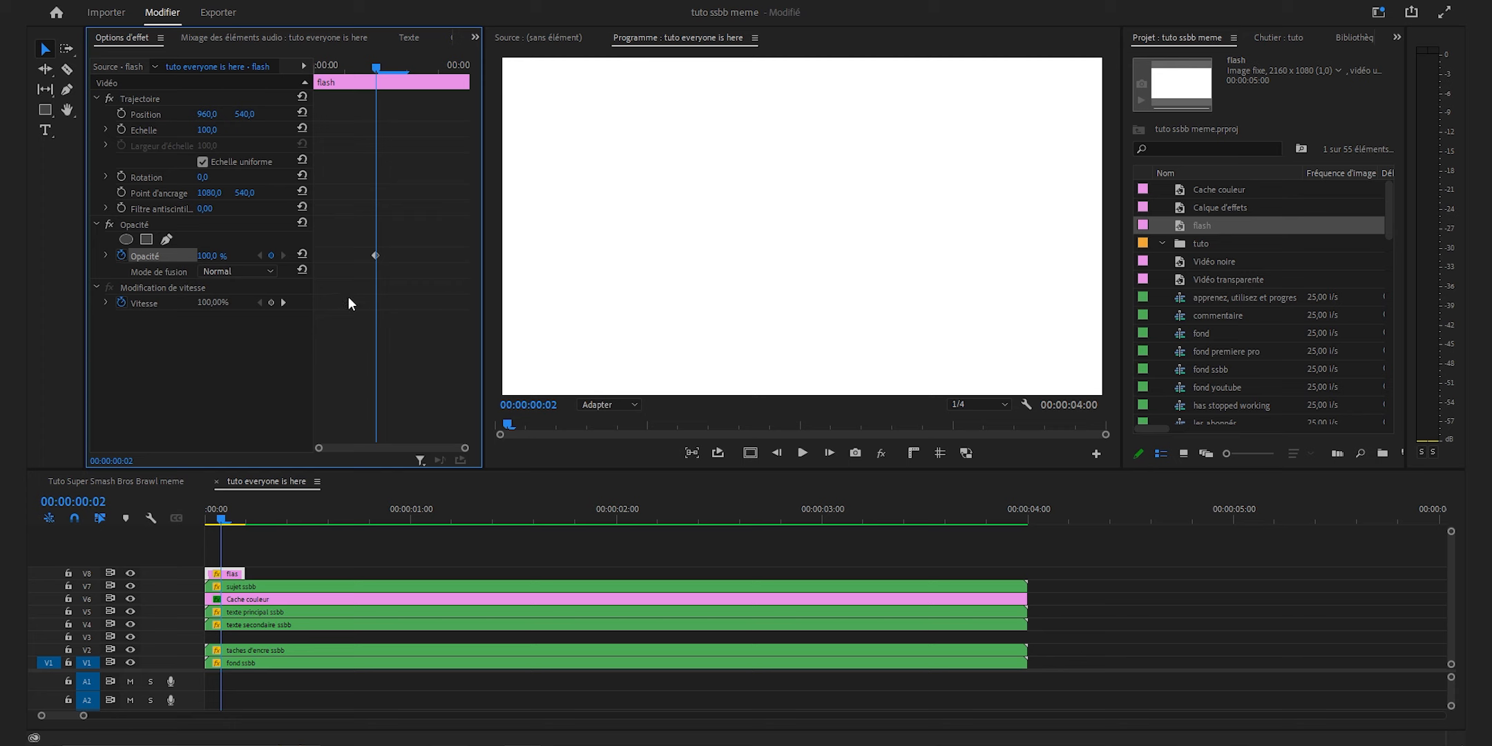
- Add a 0 % opacity keyframe to the flash clip at 00:00:00:04 and shift that keyframe to the clip's end
key(Right)
key(Right)
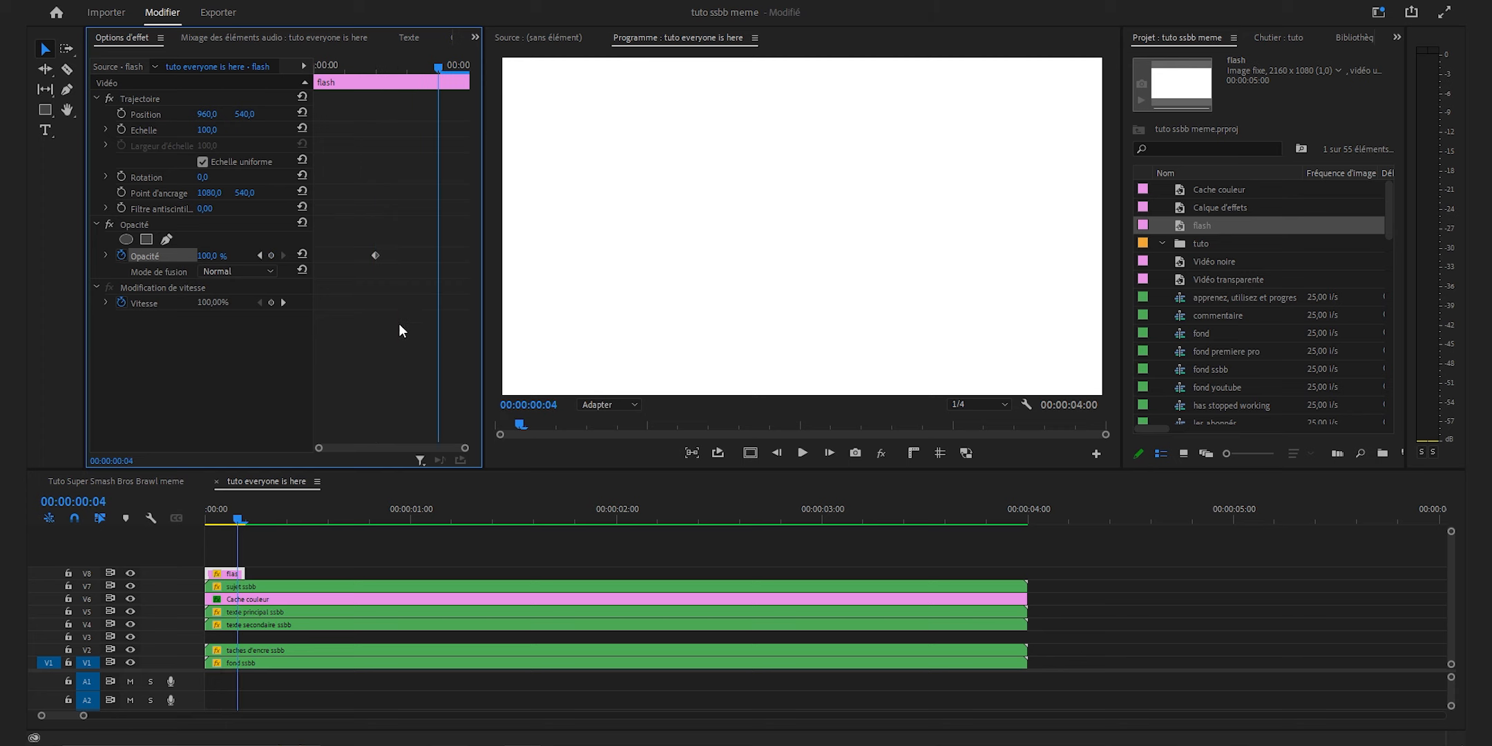
drag(215, 256, 140, 256)
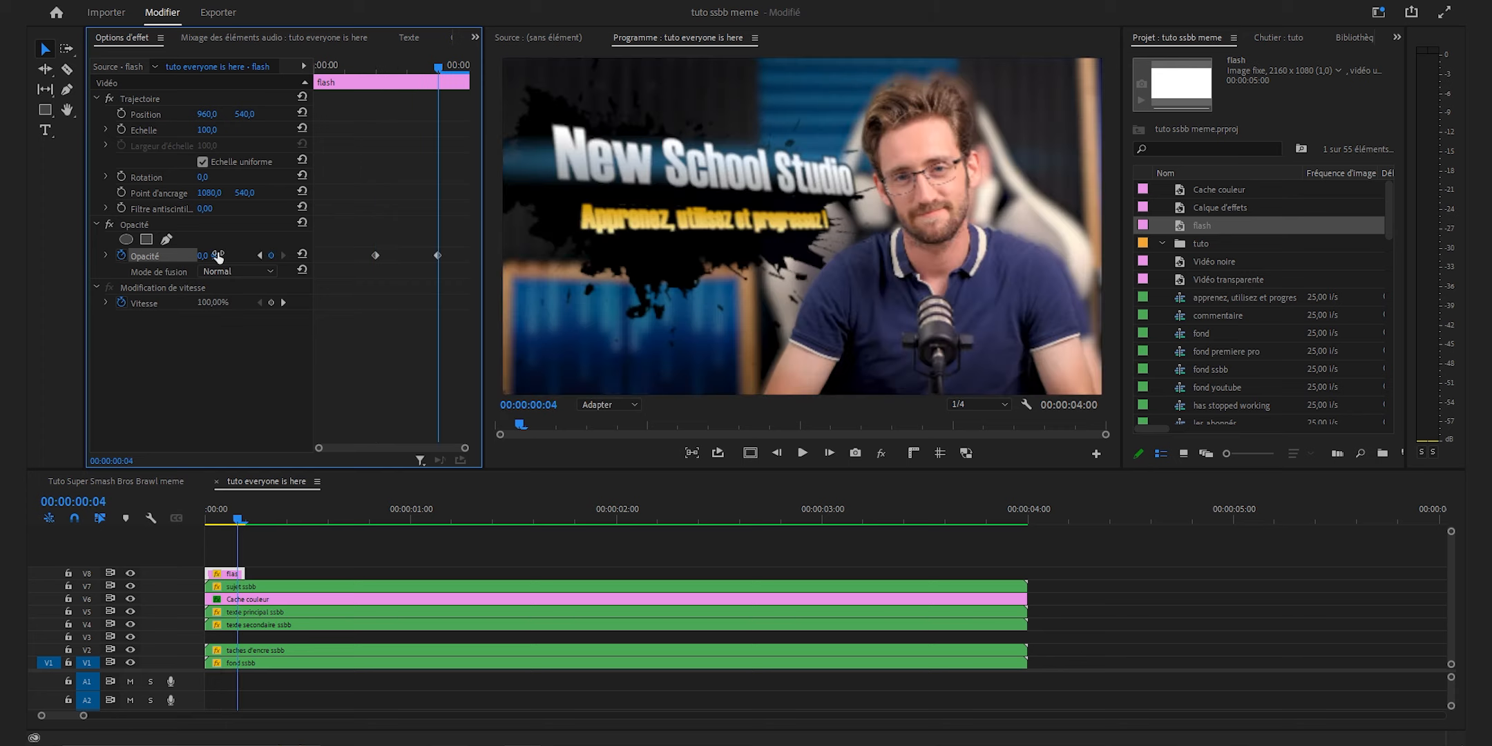
drag(436, 255, 464, 260)
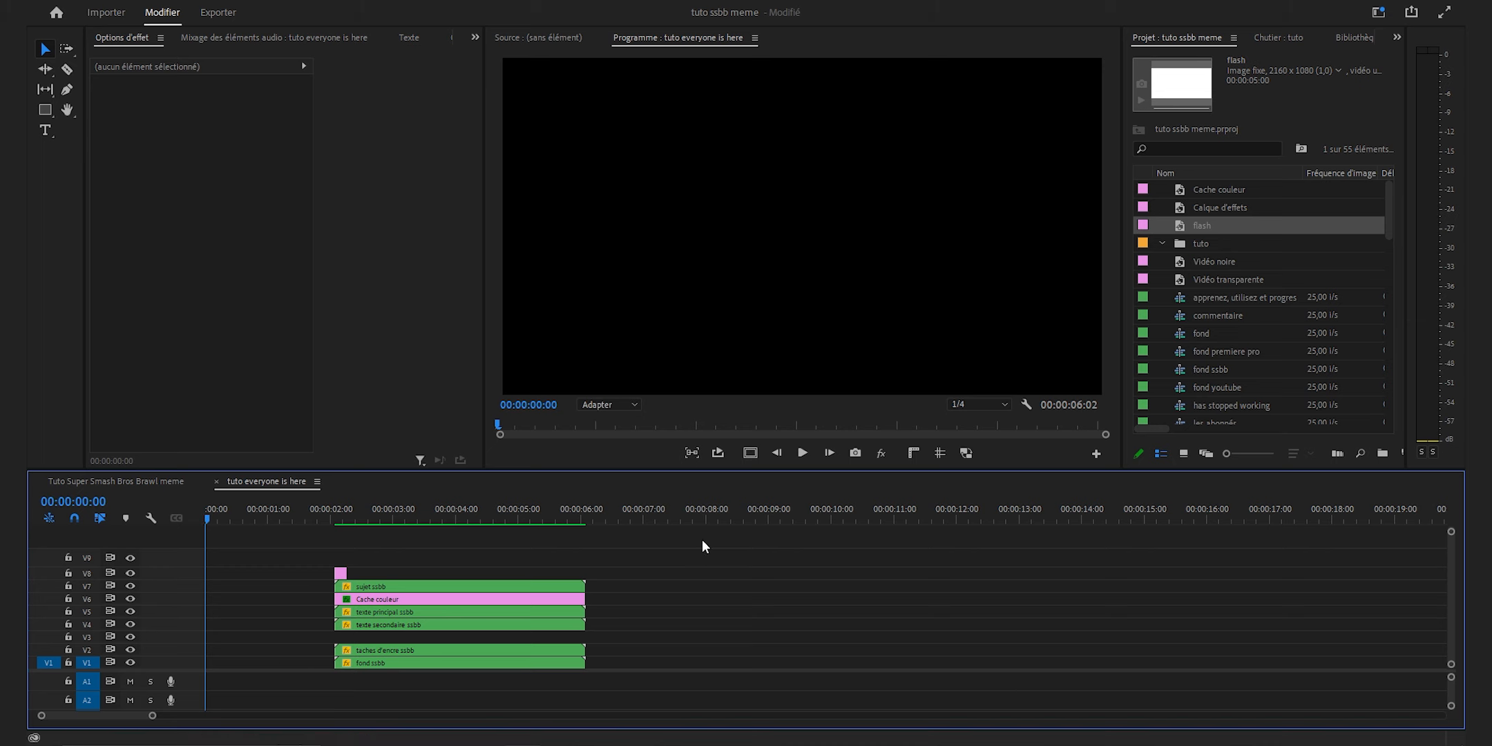
- Play back the animation and check that the slap sound's peak on A1 lines up with the white flash
key(space)
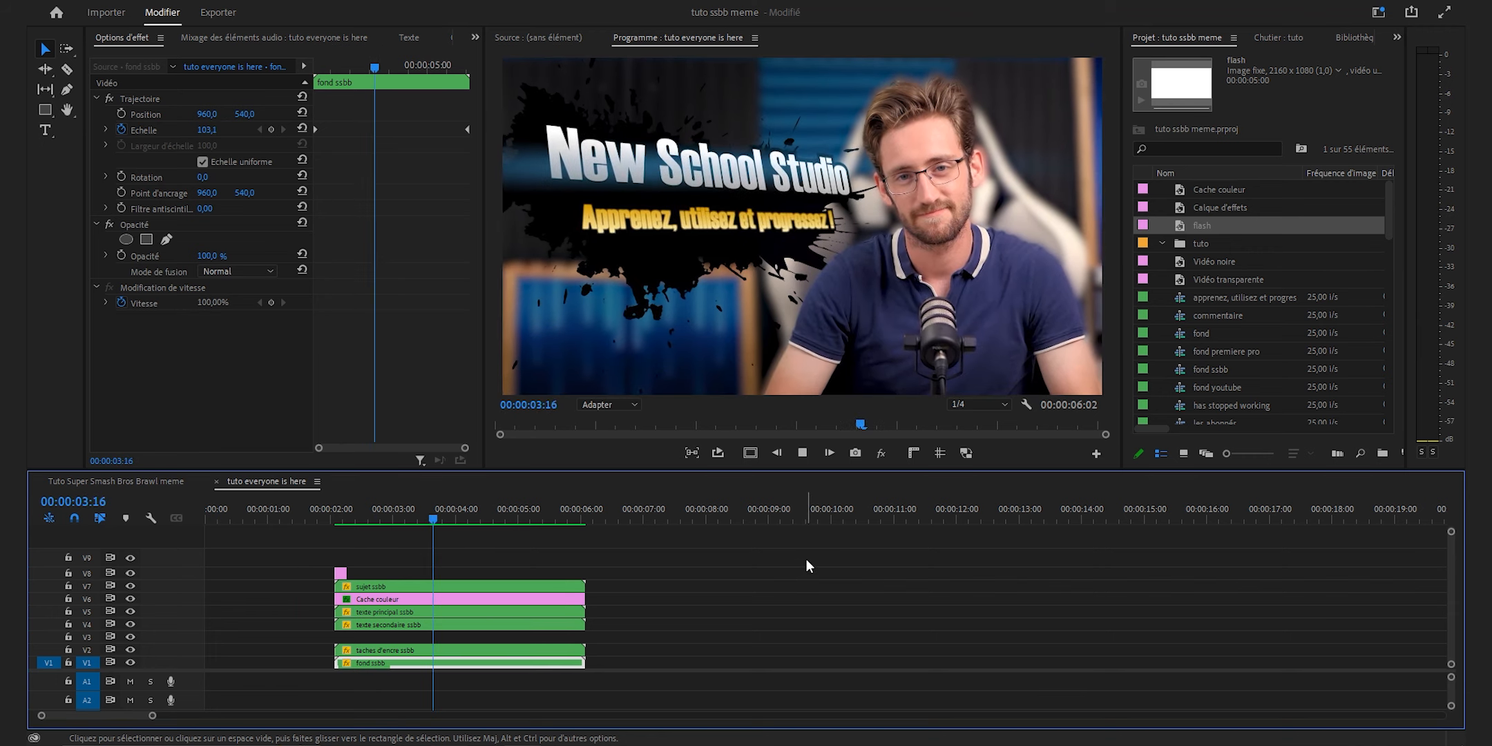
key(space)
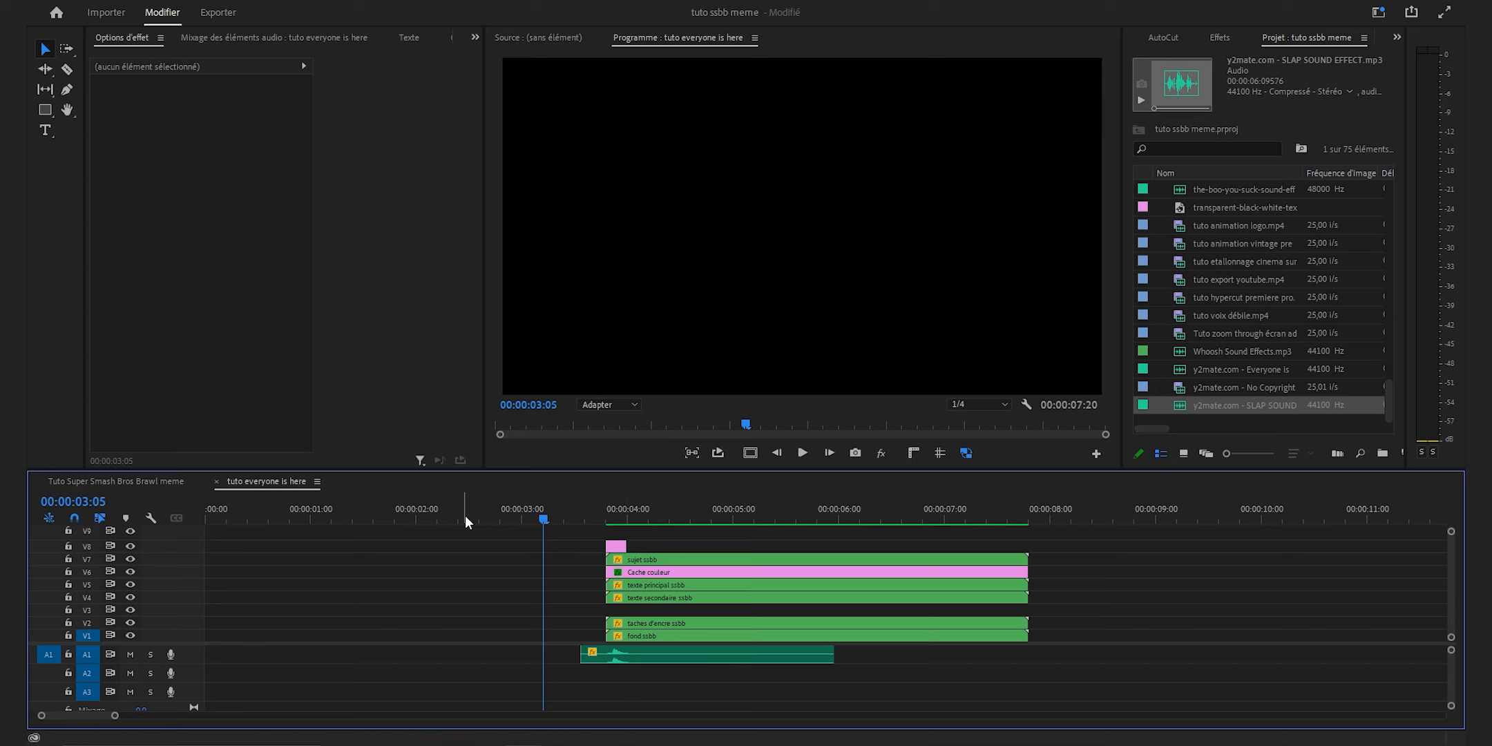
key(space)
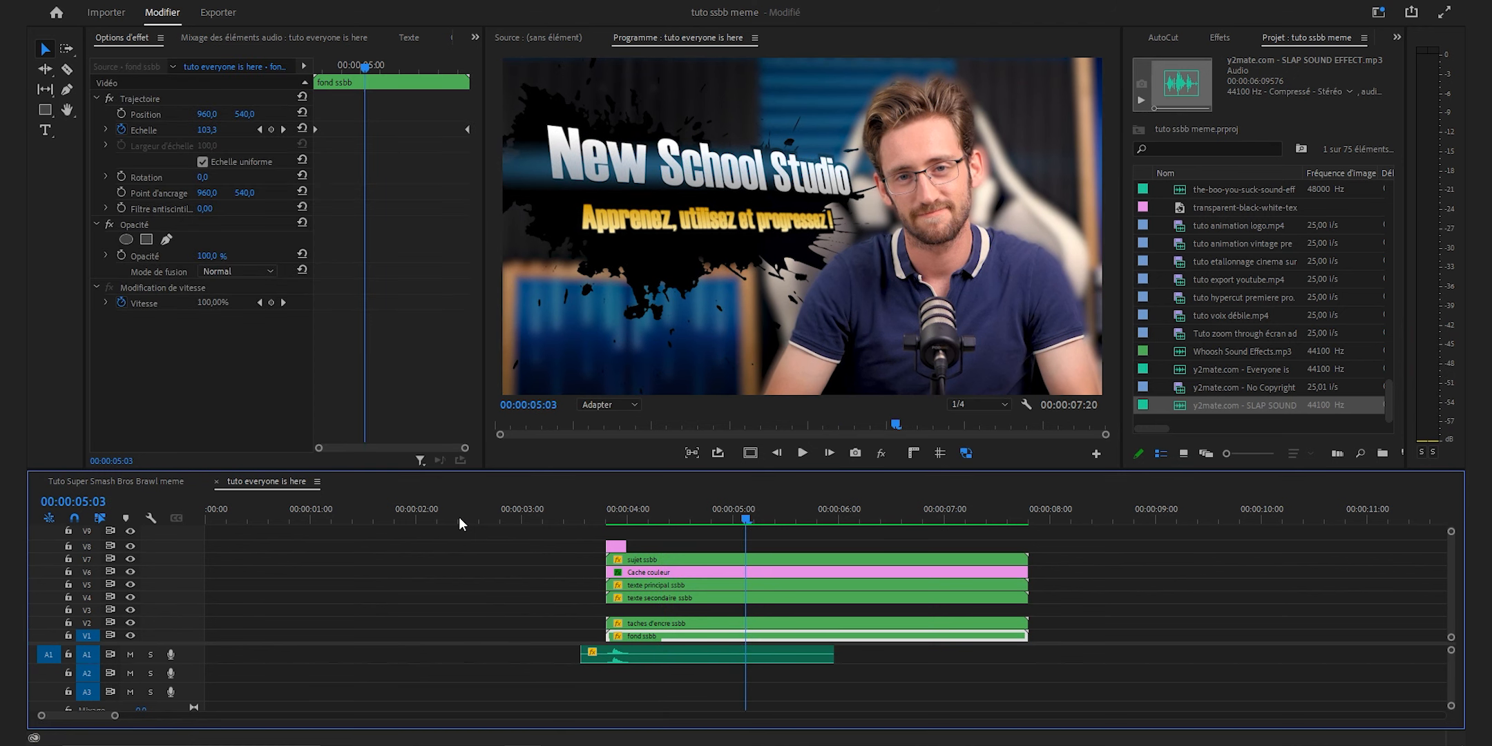
click(607, 656)
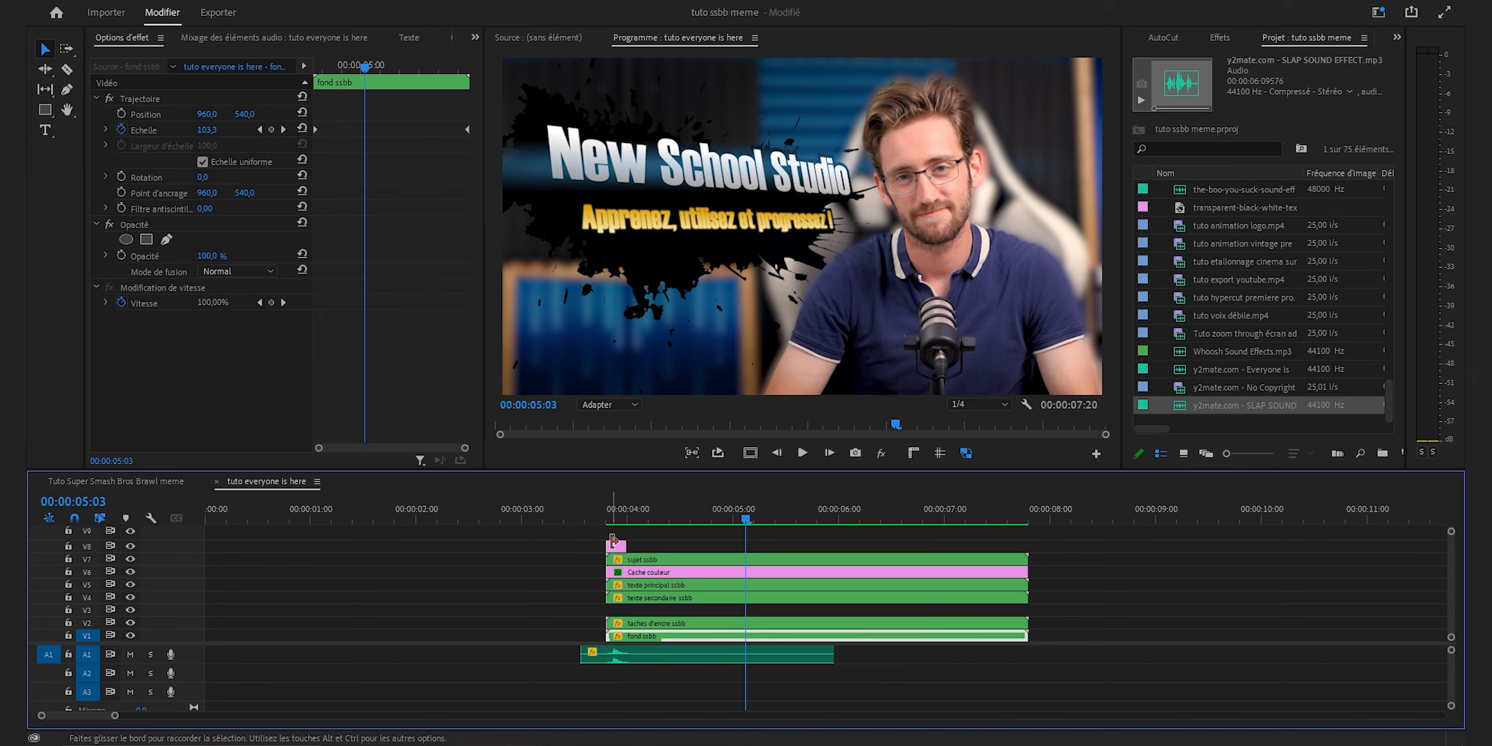
click(609, 521)
click(614, 523)
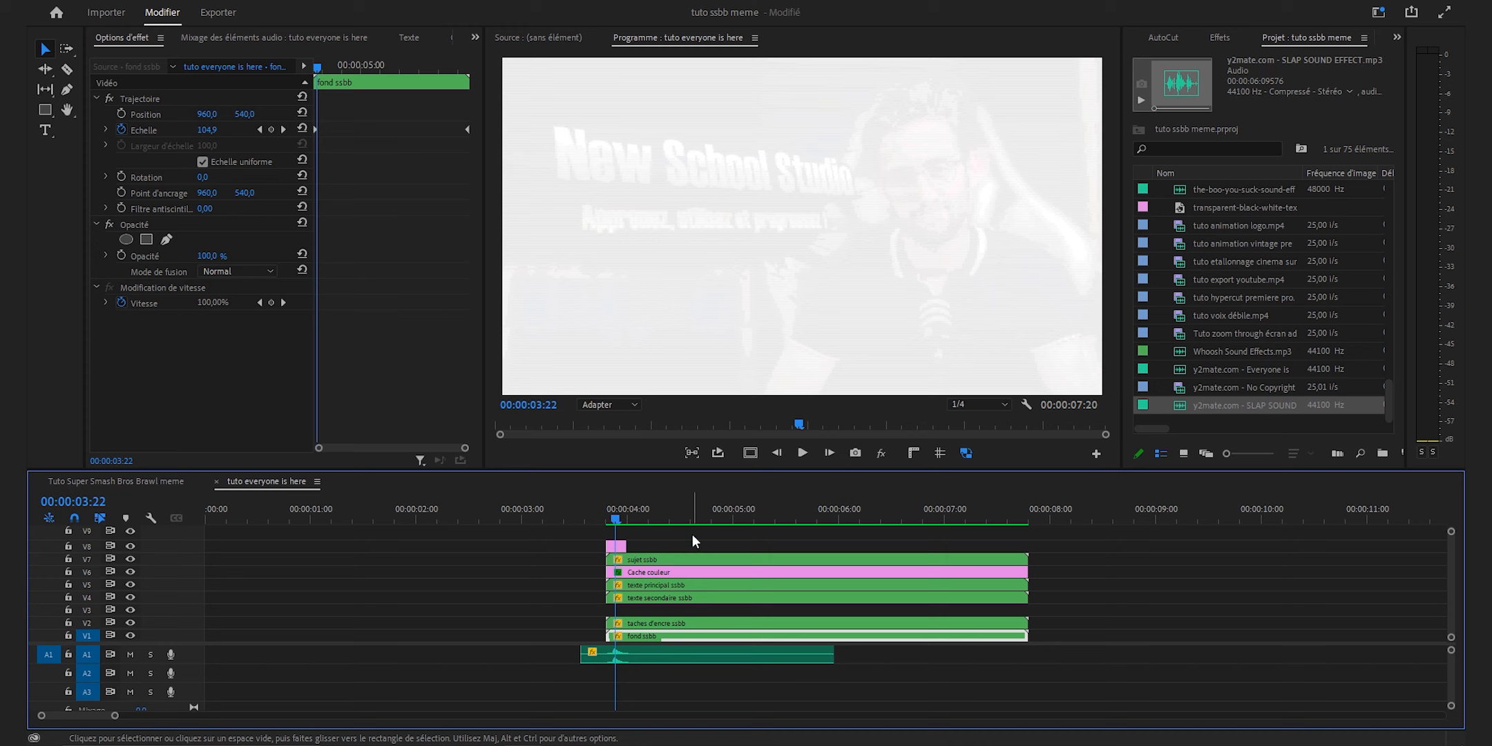
click(593, 519)
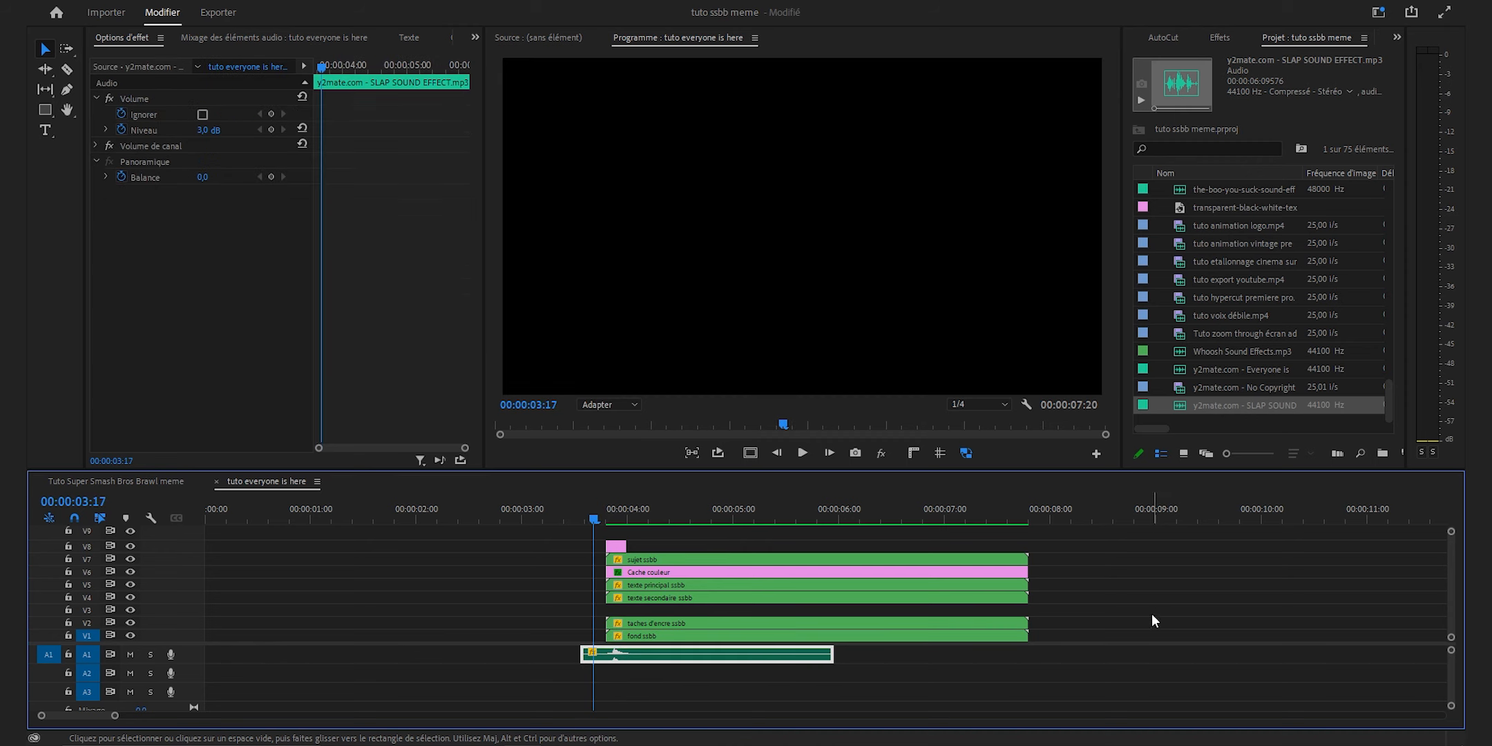
- Find the Transpositeur audio effect and apply it to the slap sound clip on A1
click(1219, 38)
text(tr)
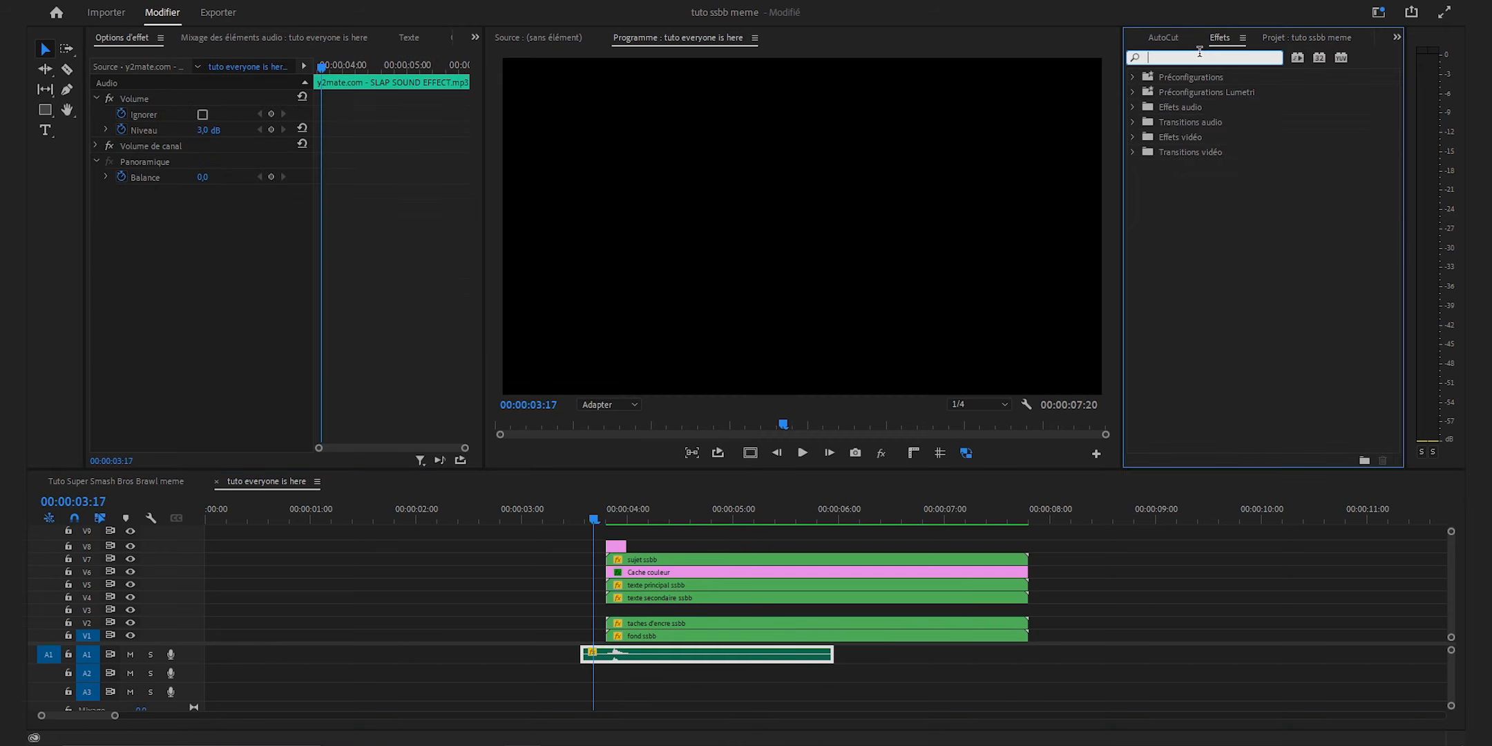
text(ans)
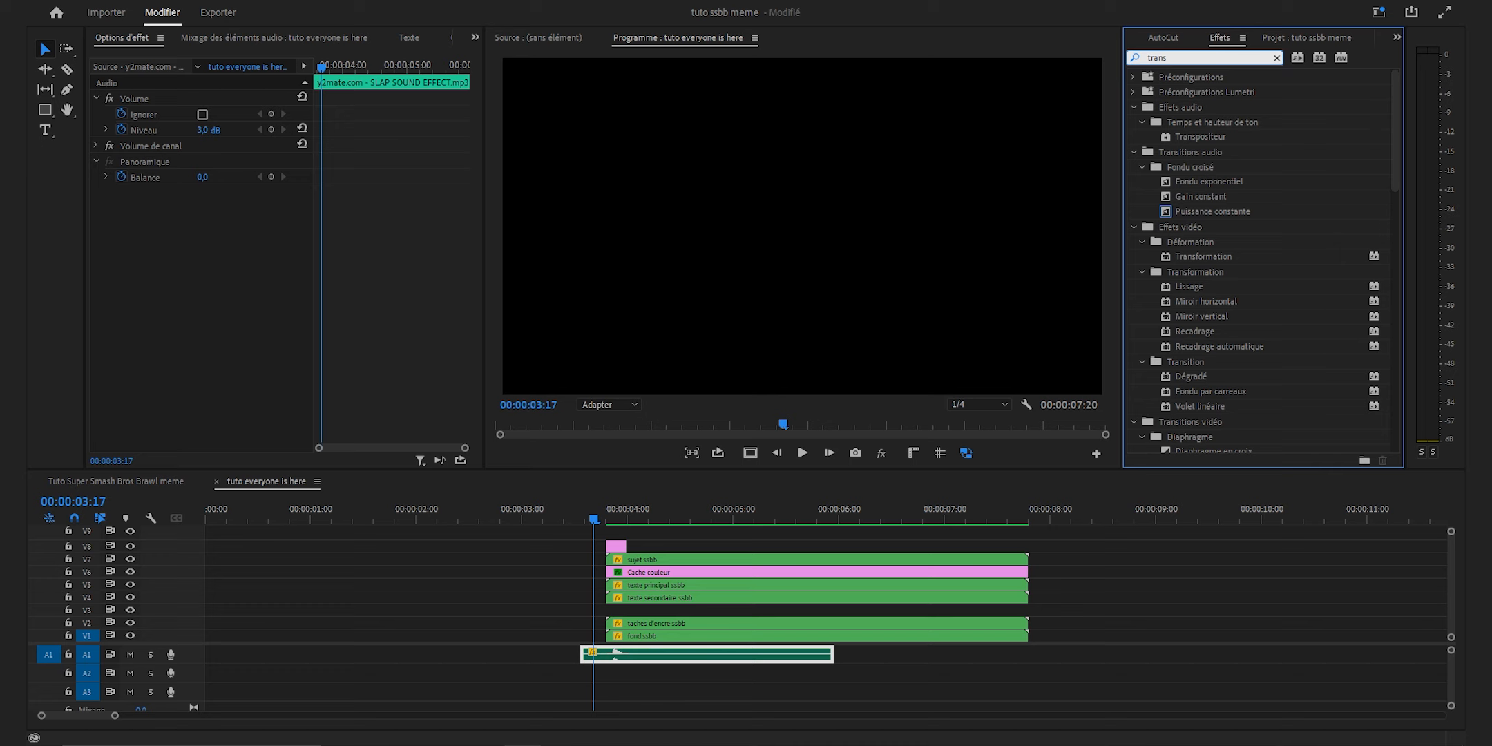
text(po)
drag(1202, 138, 779, 658)
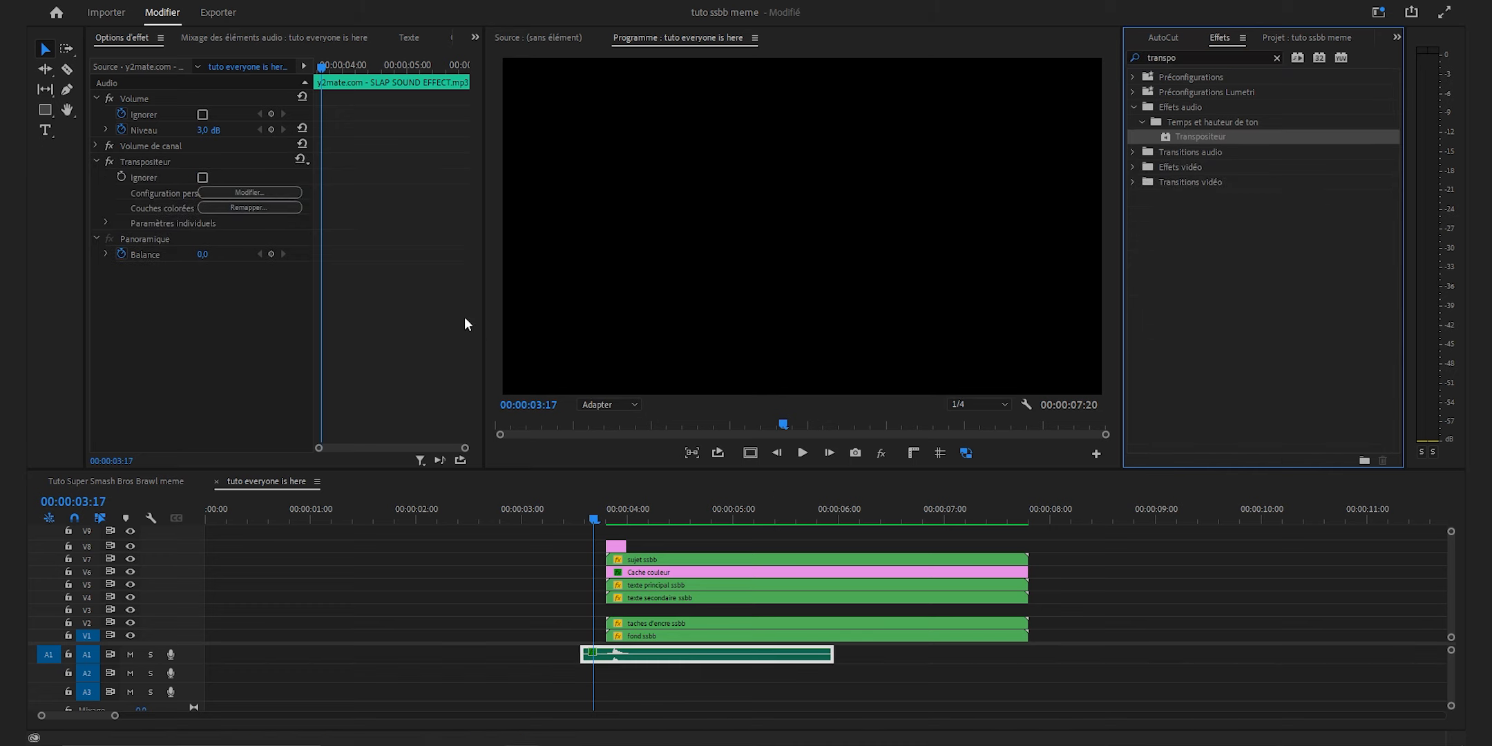
- Set the slap sound's Transpositeur pitch to -7 semitones and play back the result
click(296, 191)
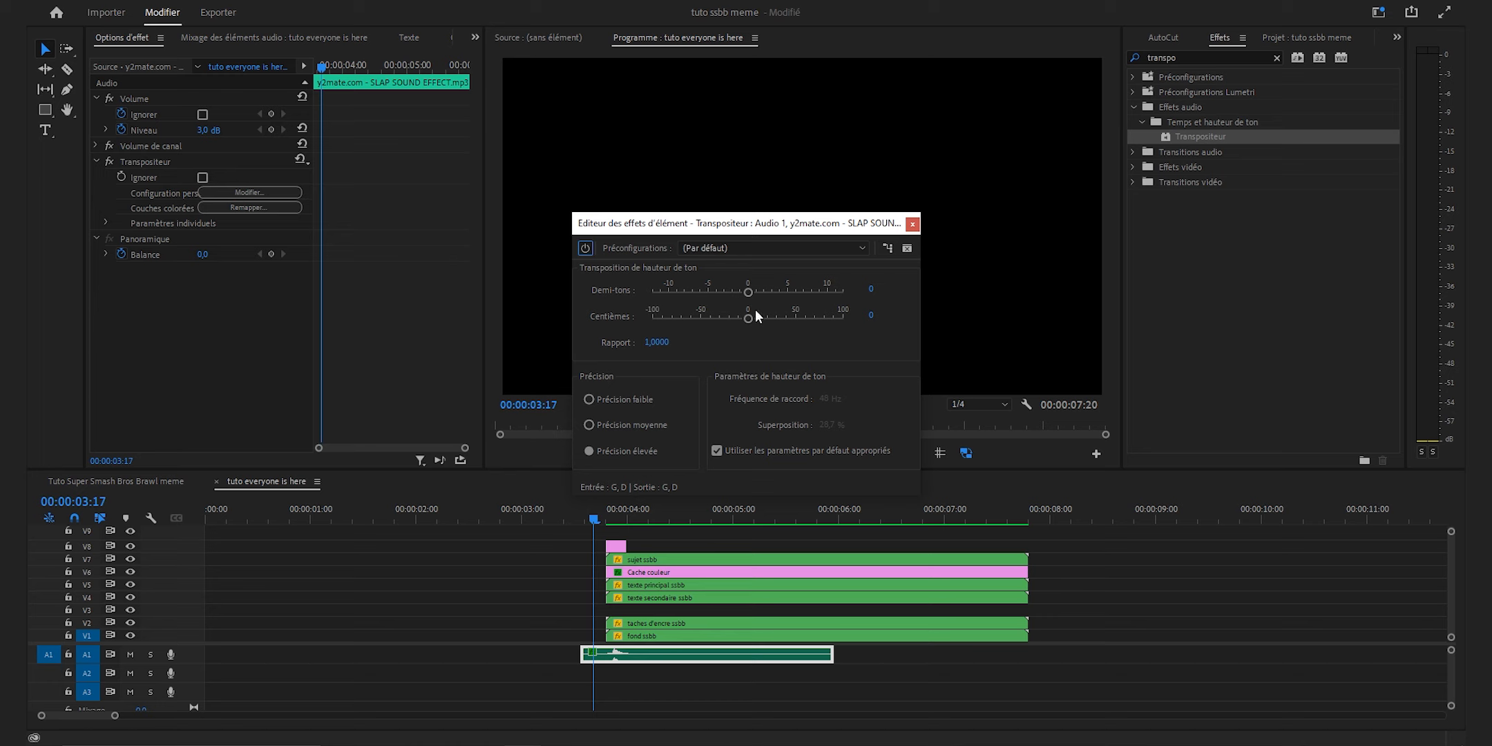
text(-7)
key(Return)
click(913, 227)
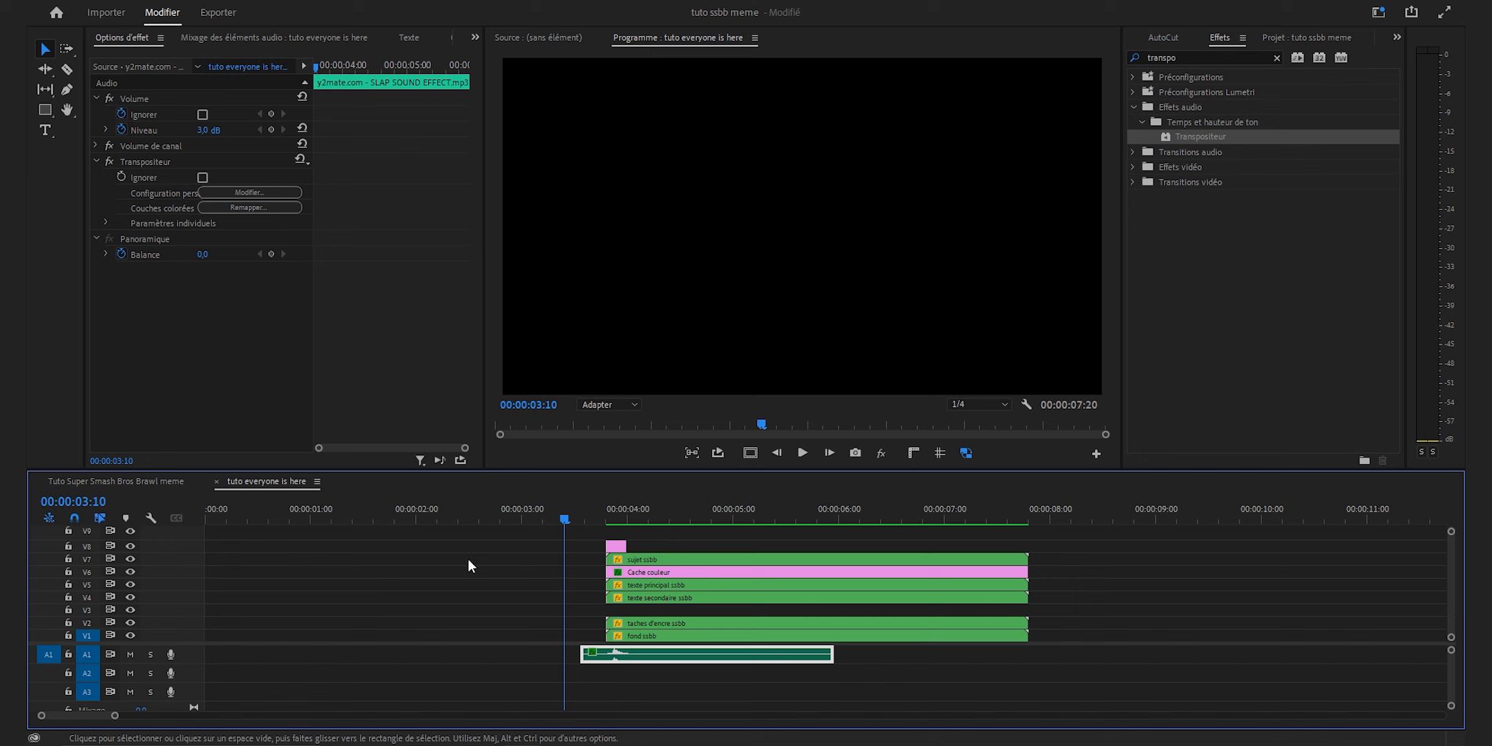
key(space)
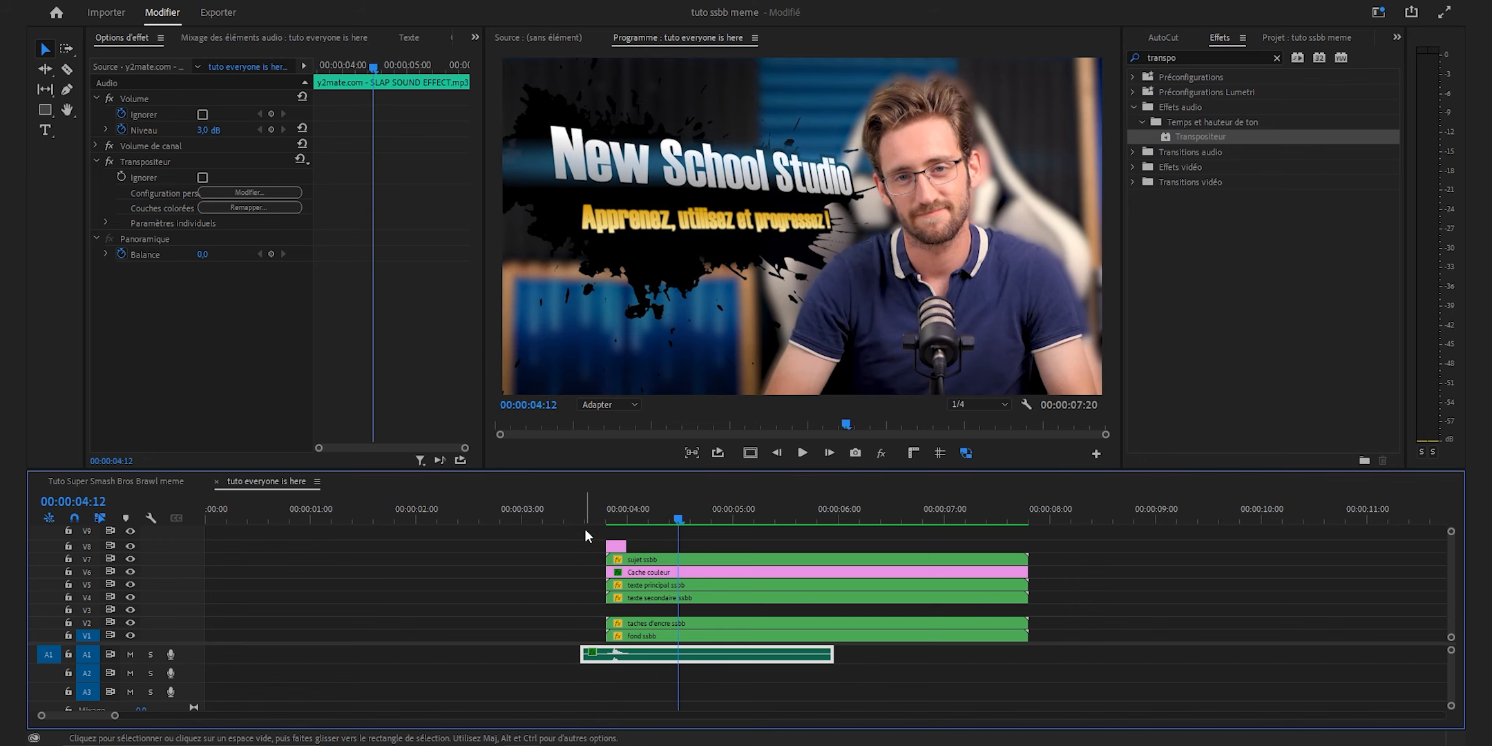
- Apply the Réverbération studio effect to the slap sound and load its Plaque tambour (grande) preset
click(1276, 58)
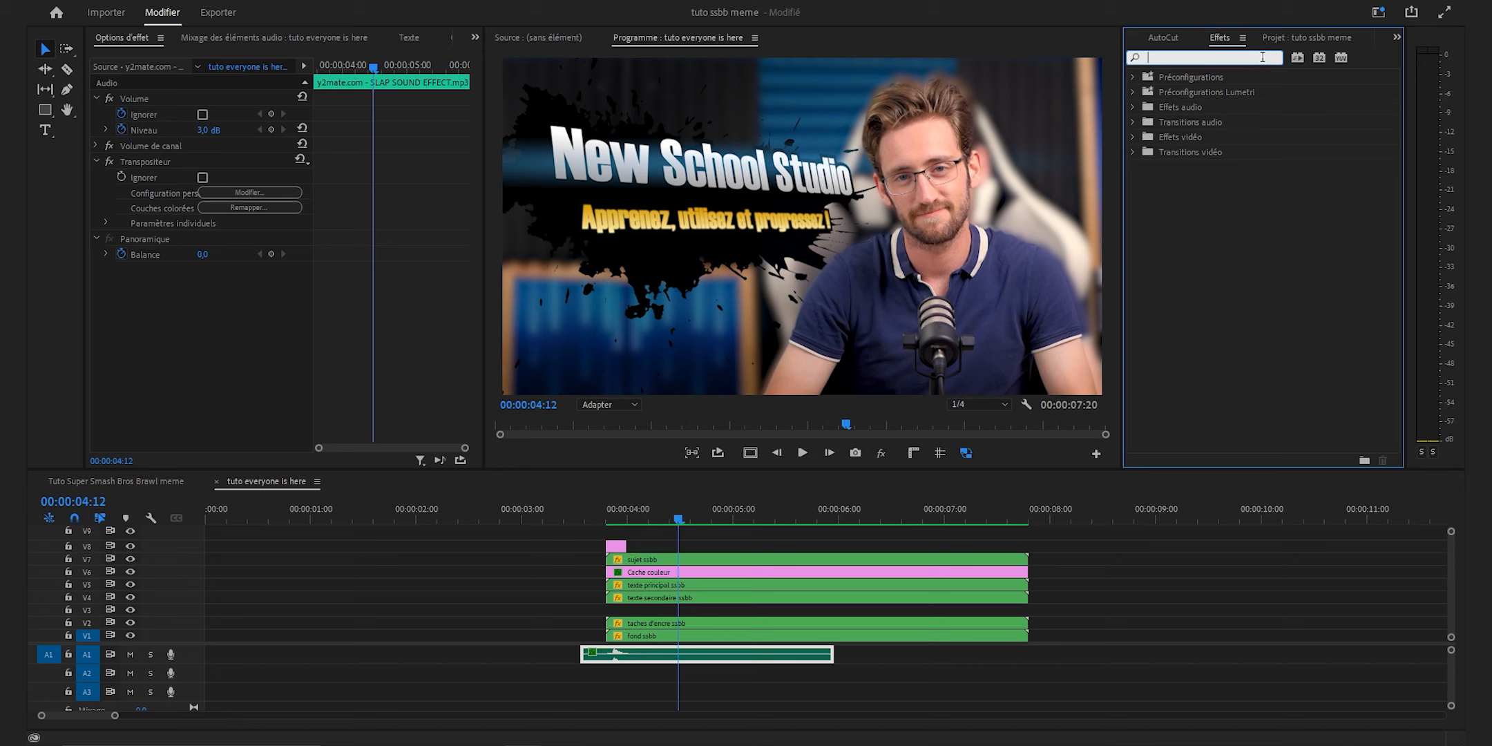
text(réver)
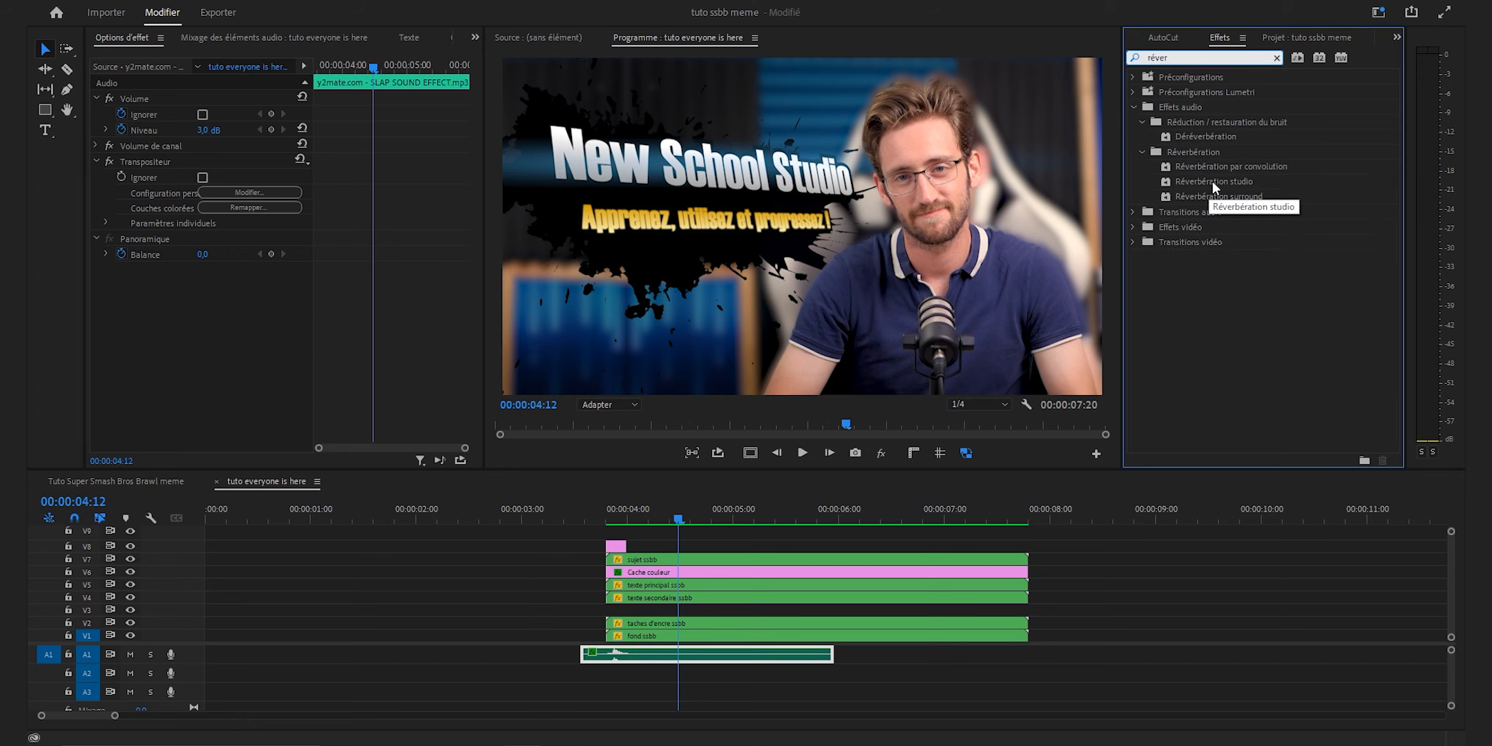
drag(1212, 181, 801, 654)
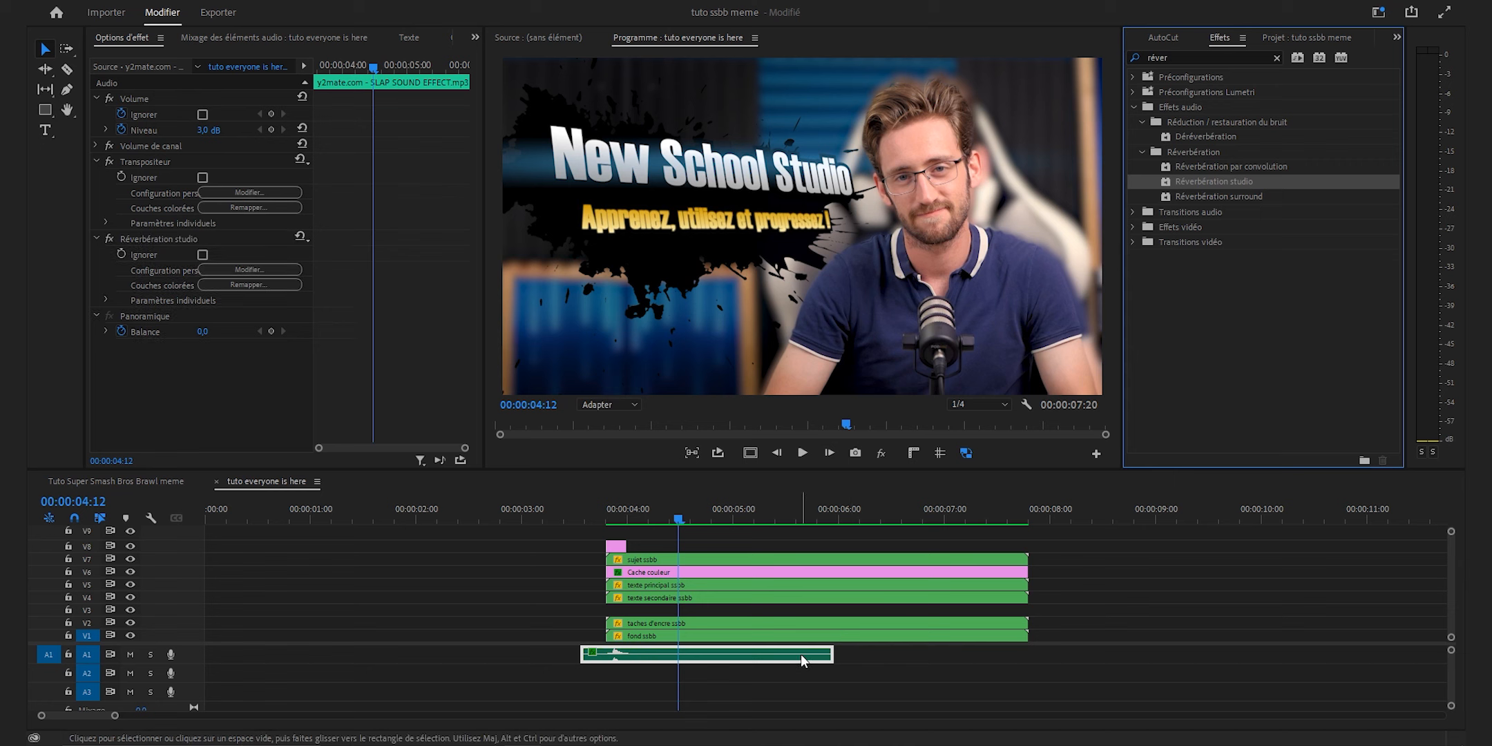
click(275, 270)
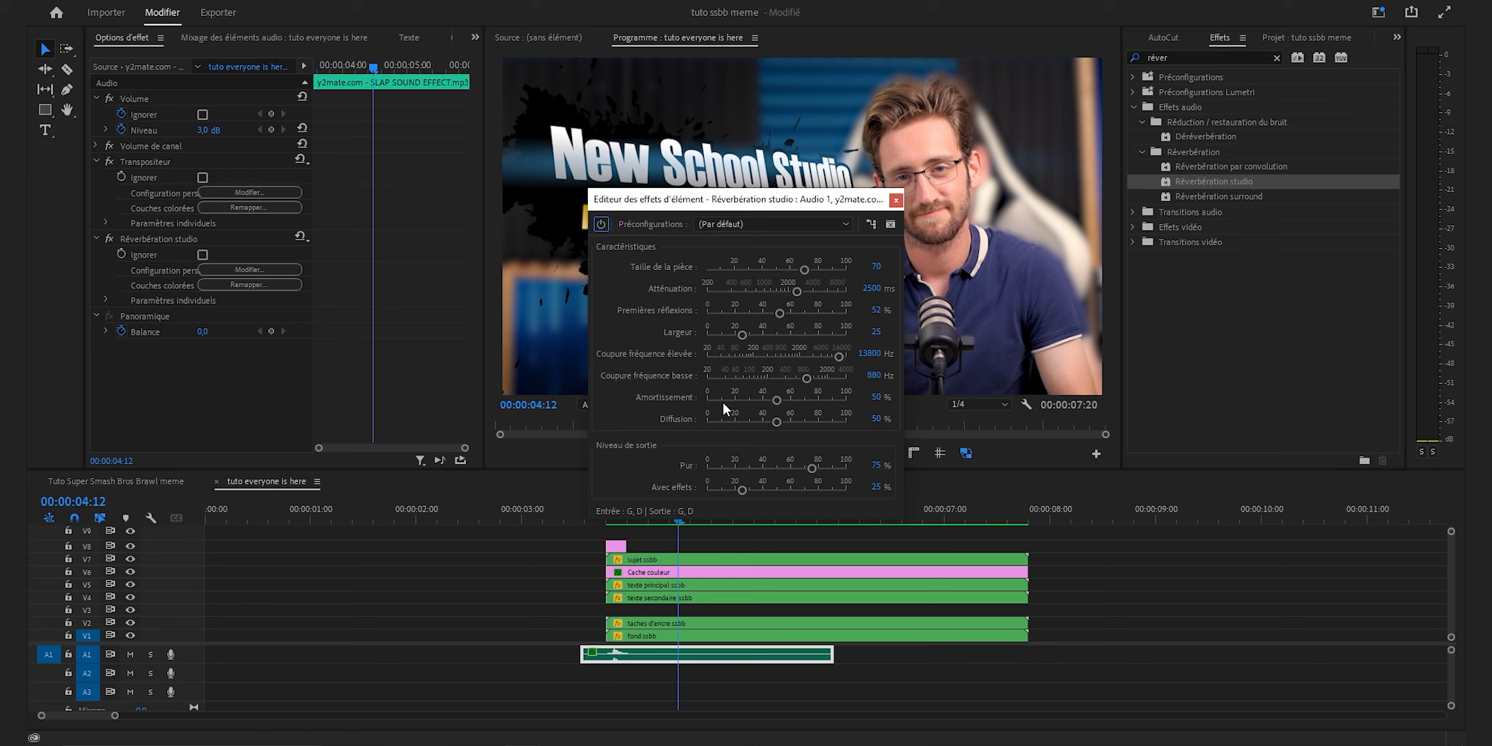
click(718, 225)
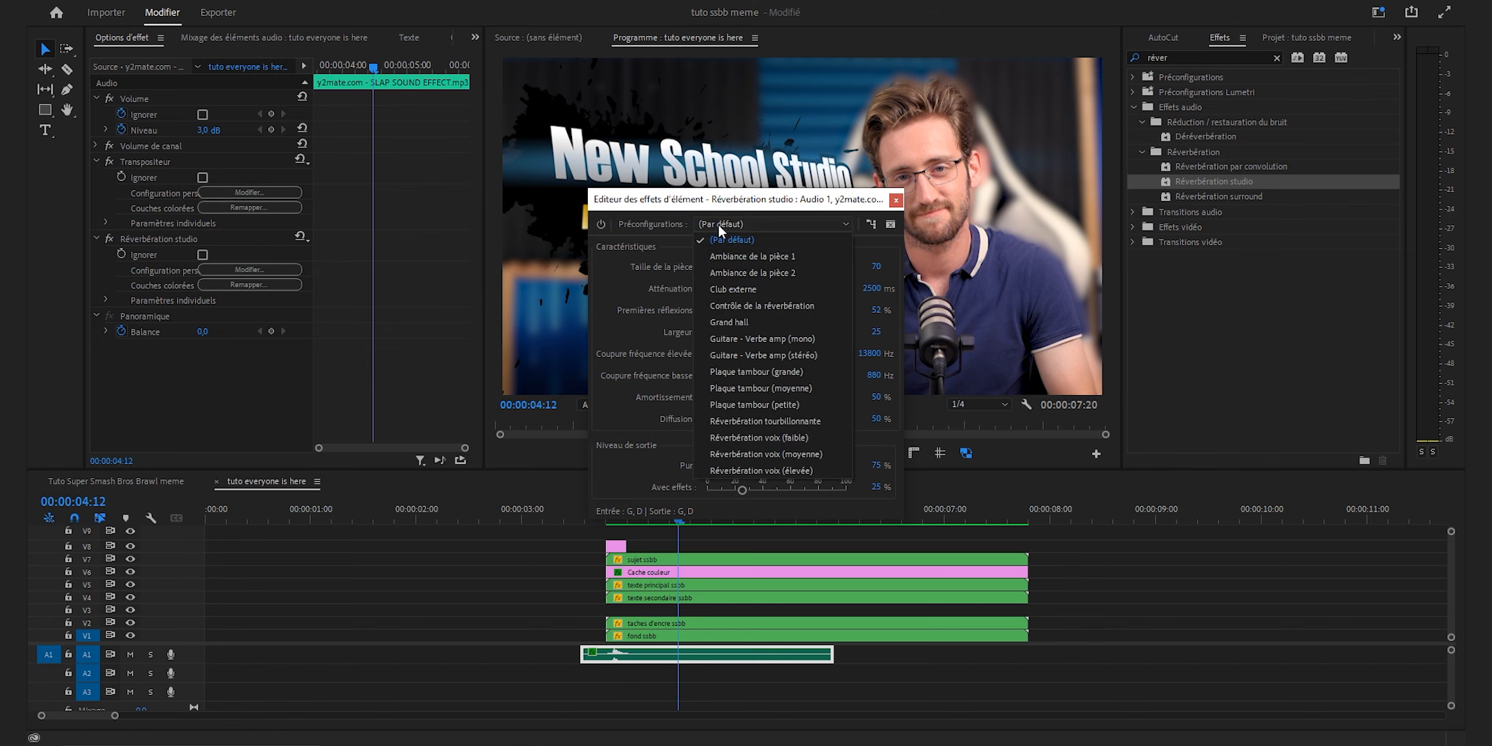
click(780, 372)
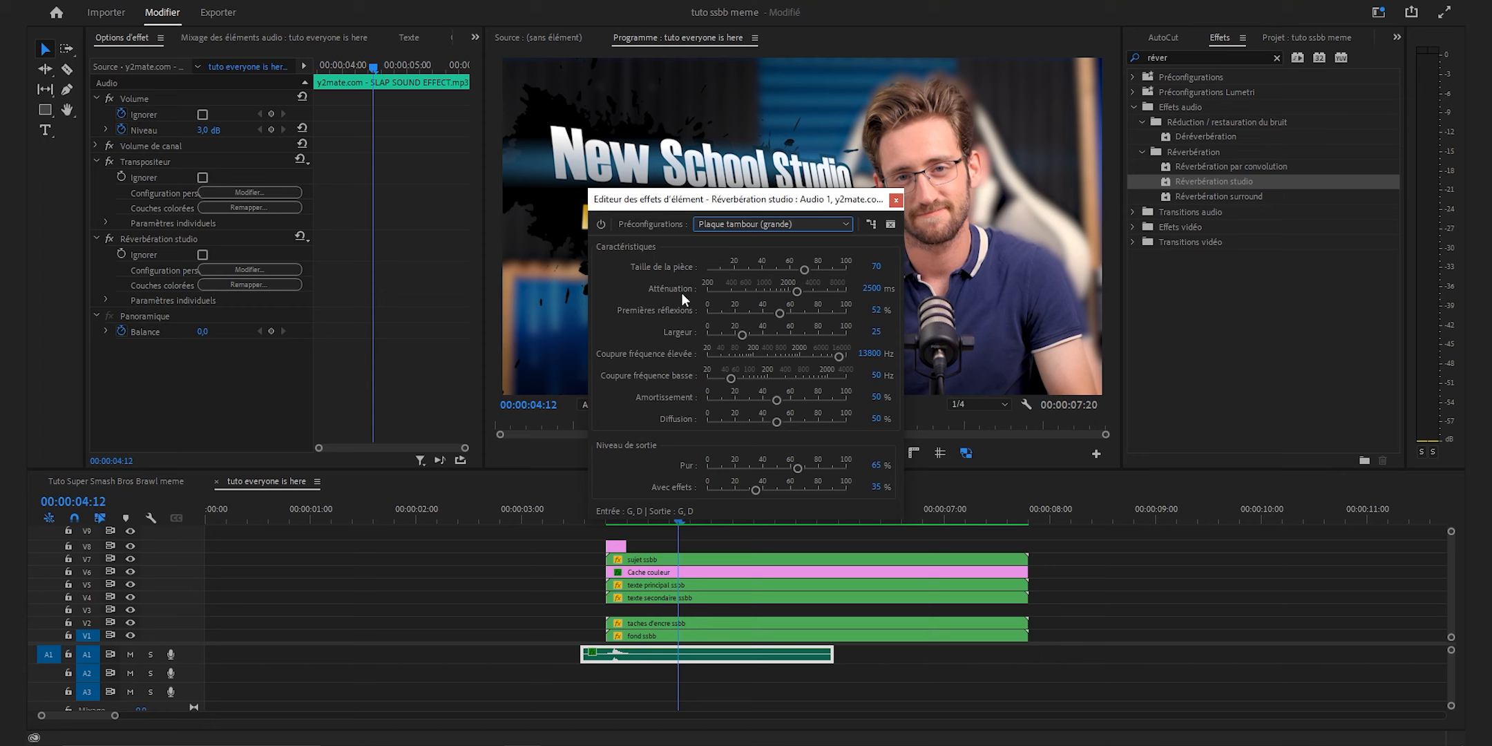
- Set the slap reverb's room size to 80, attenuation to 4500 ms, early reflections to 30 % and width to 60
click(654, 271)
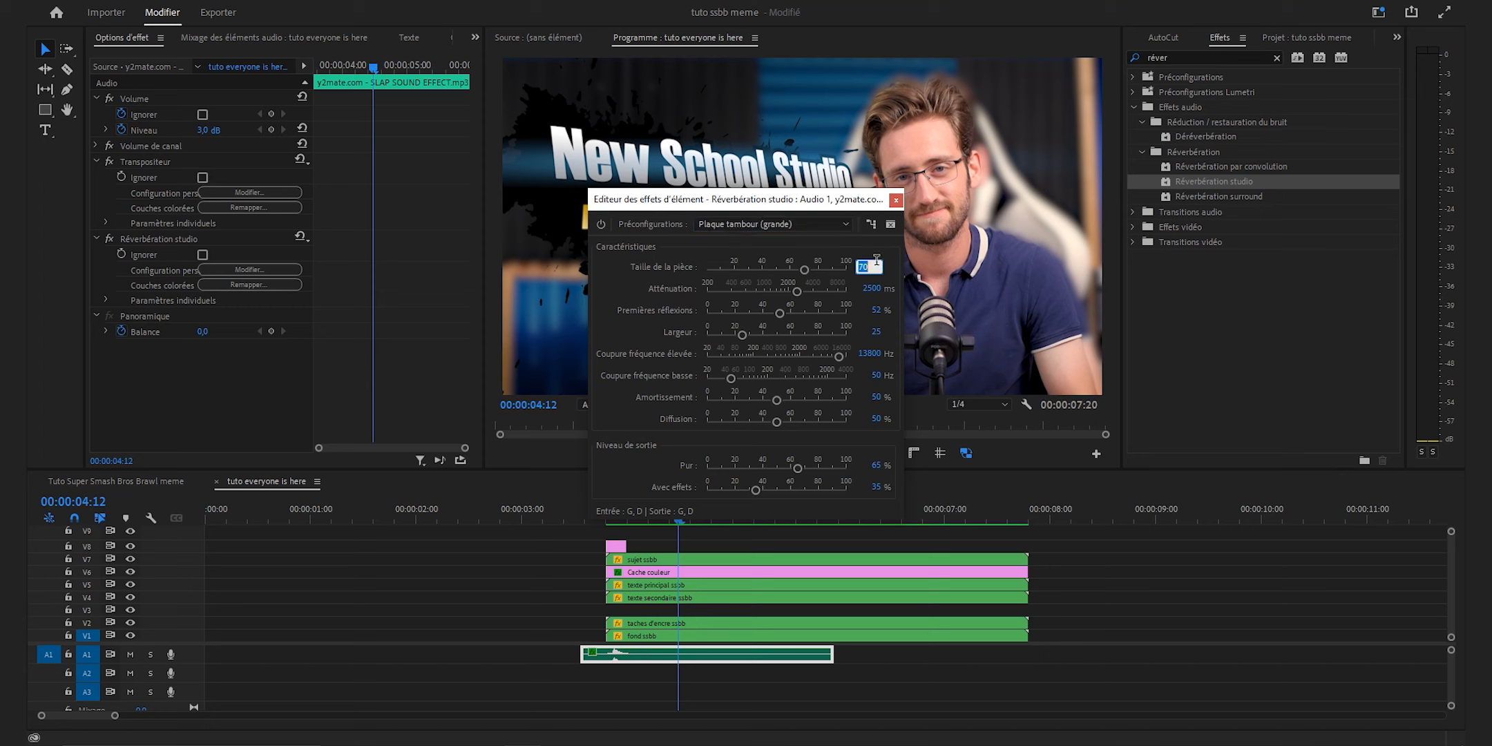
text(80)
key(Return)
text(4500)
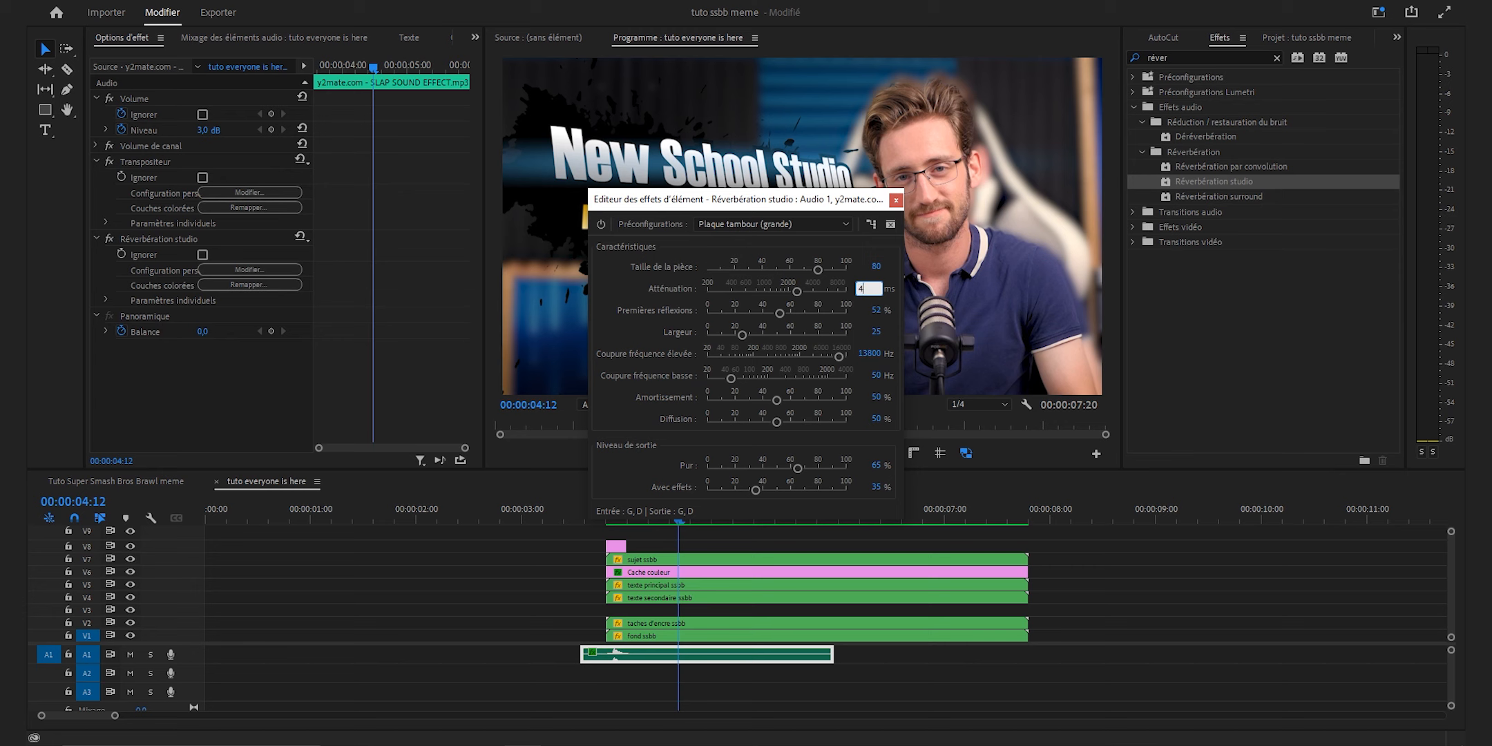
key(Return)
click(876, 310)
text(30)
key(Tab)
text(60)
key(Return)
- Set the slap reverb's low-frequency cutoff to 525 Hz, damping to 20 % and diffusion to 0 %
click(871, 374)
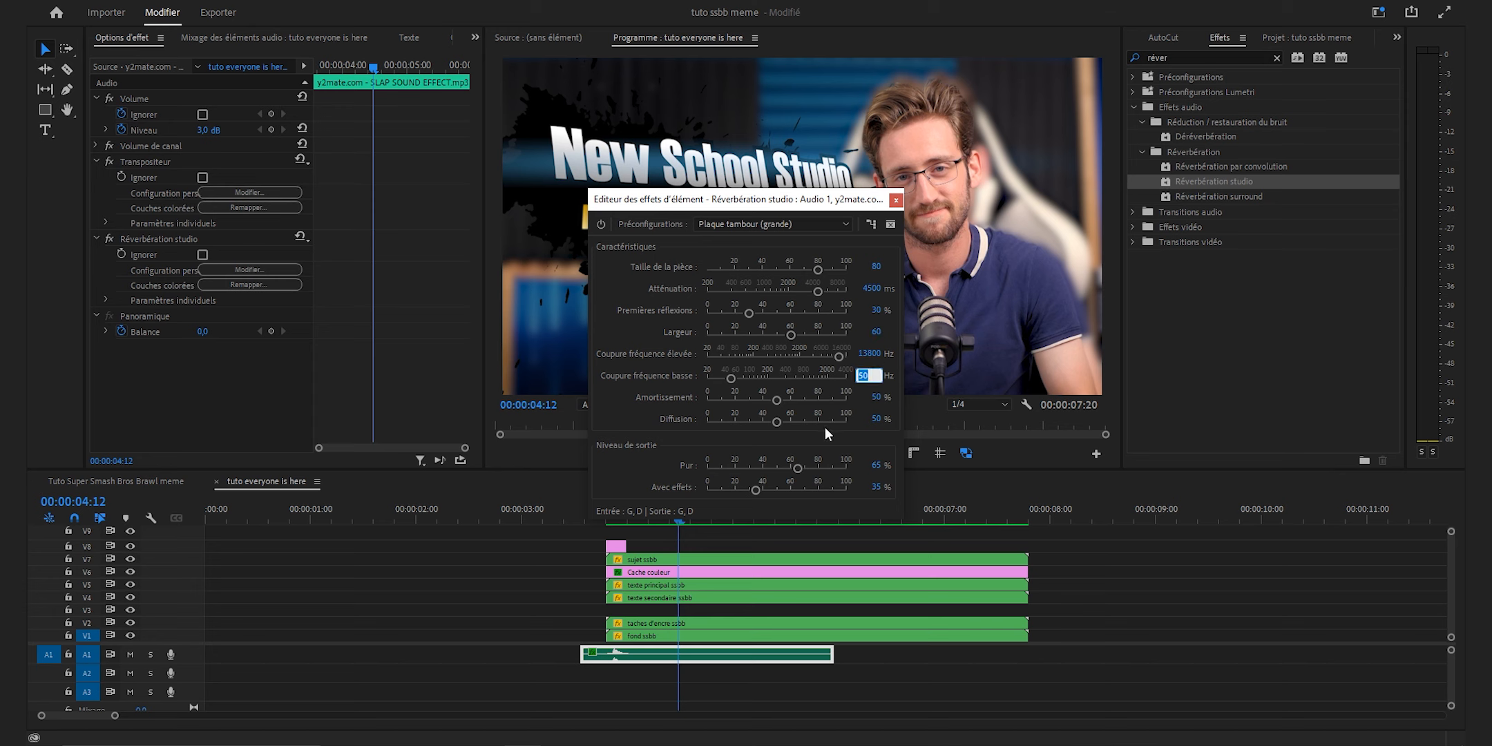
text(525)
key(Return)
click(875, 398)
text(20)
key(Return)
click(878, 419)
text(0)
key(Return)
- Set the slap reverb's Pur and Avec effets output levels to 90 % each and play back the sound
click(875, 467)
text(90)
key(Tab)
text(90)
key(Return)
click(897, 199)
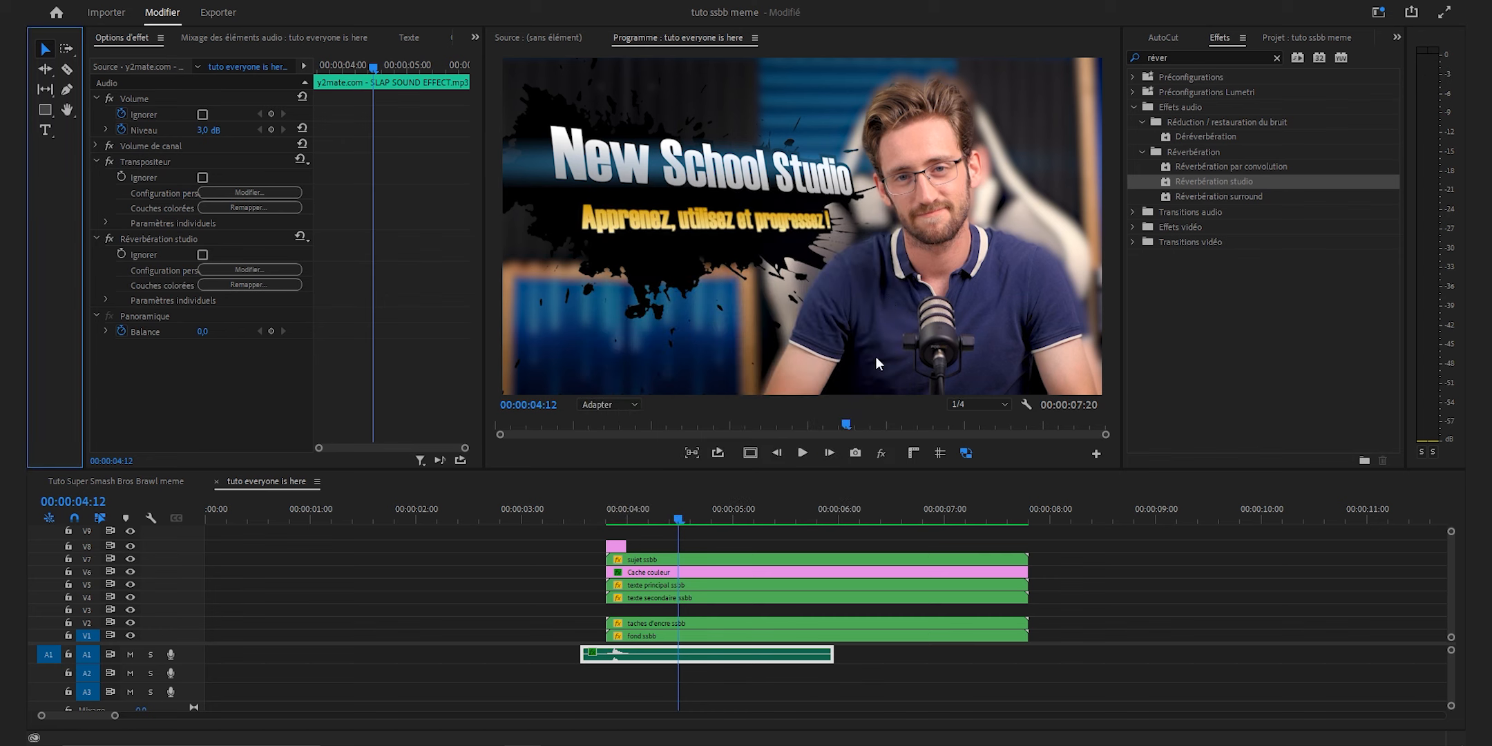
click(539, 518)
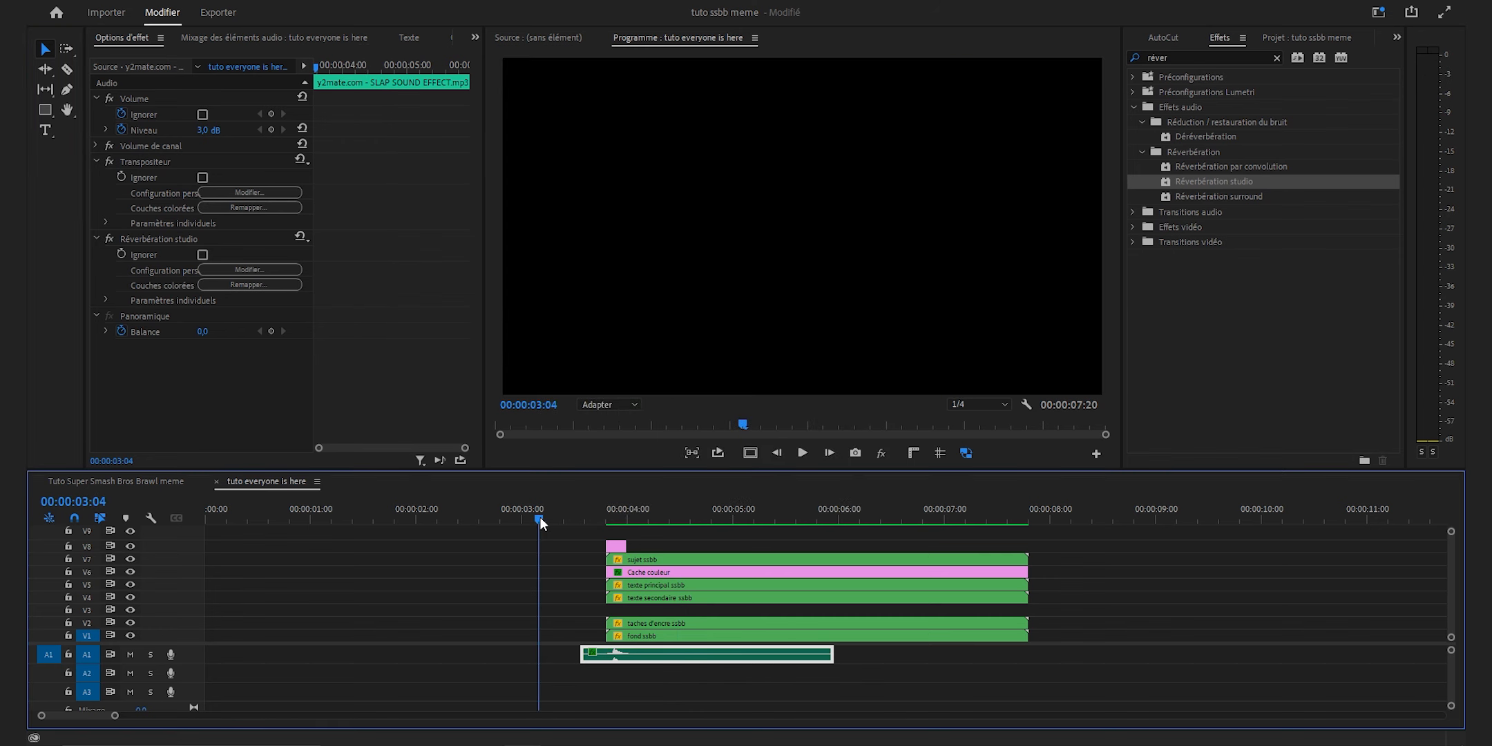
key(space)
key(space)
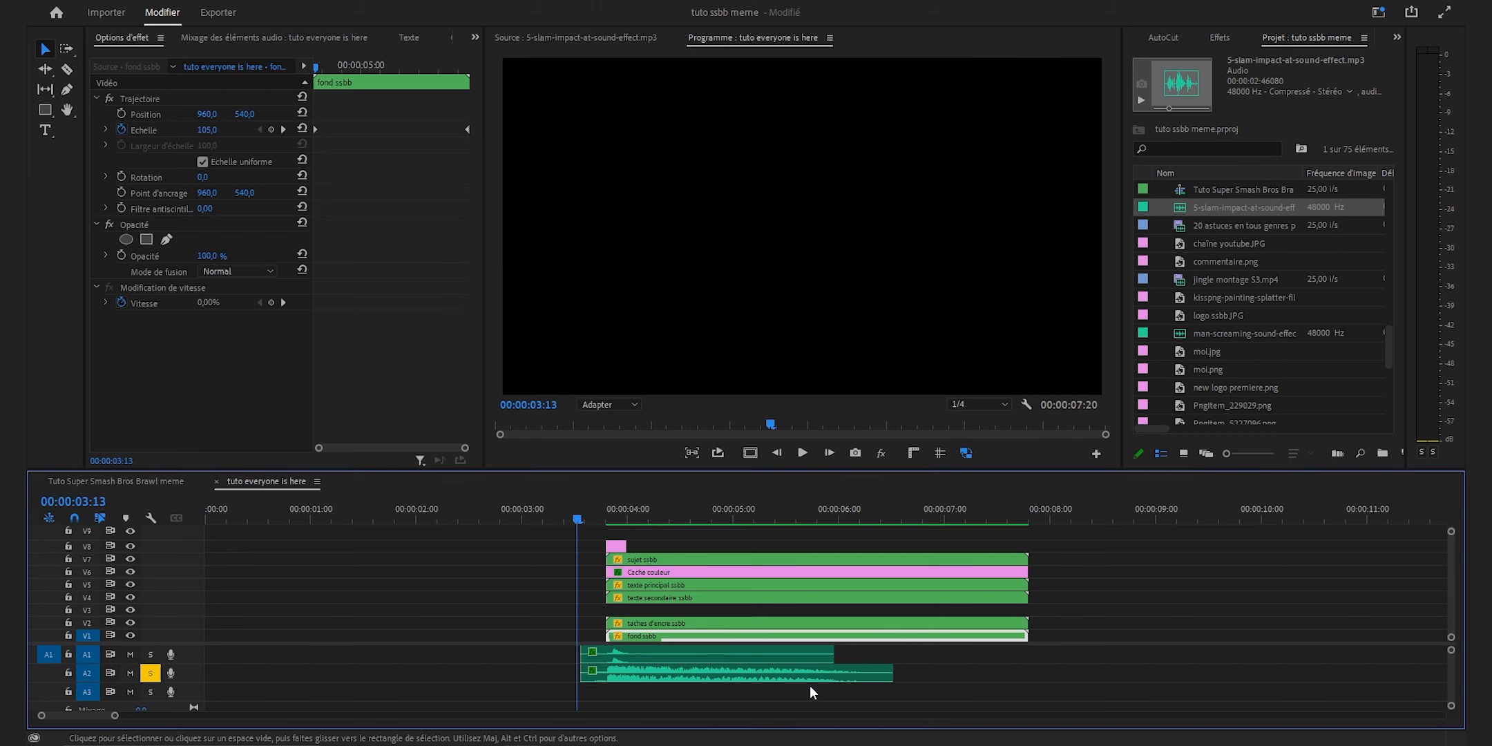
- Play back the soloed slam impact sound on A2 from just before the white flash
click(539, 518)
key(space)
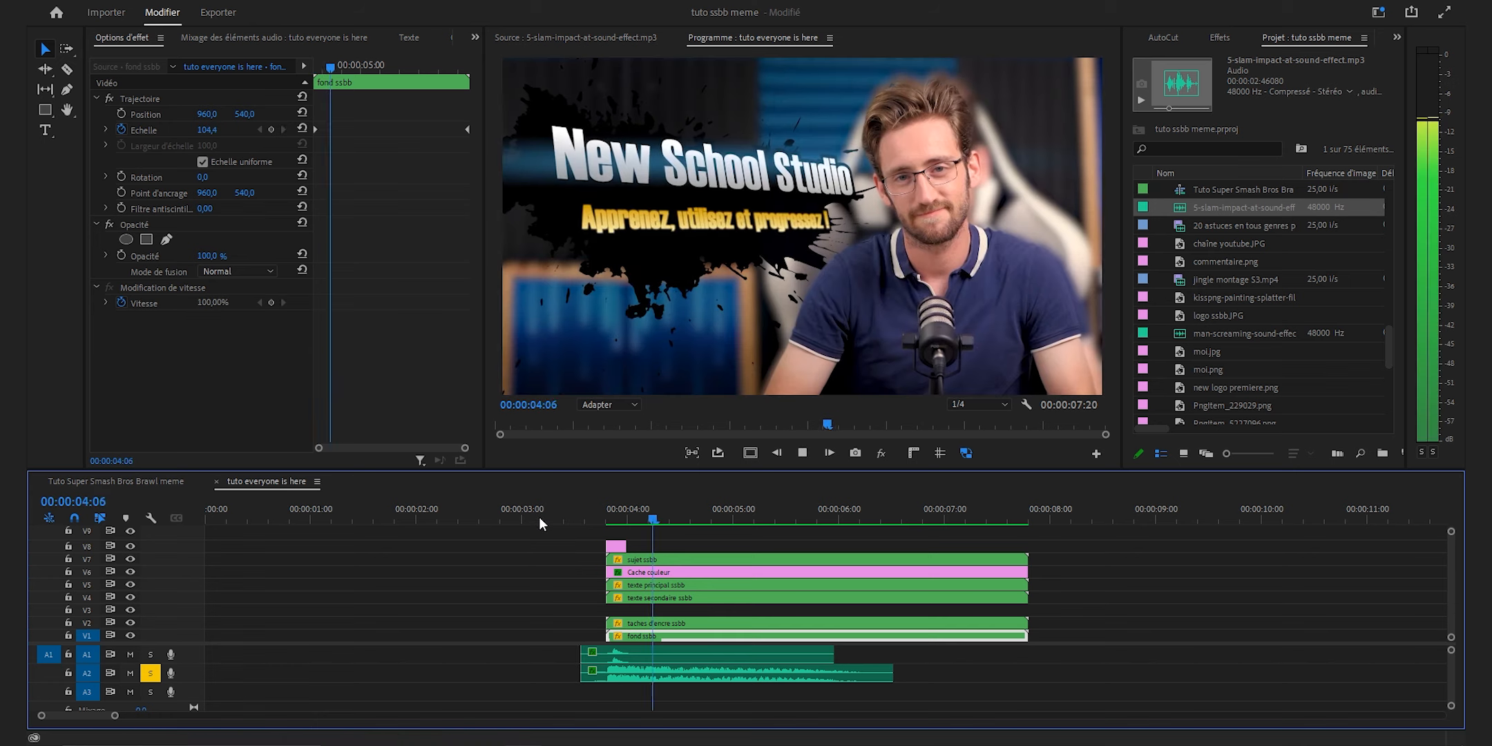
click(546, 519)
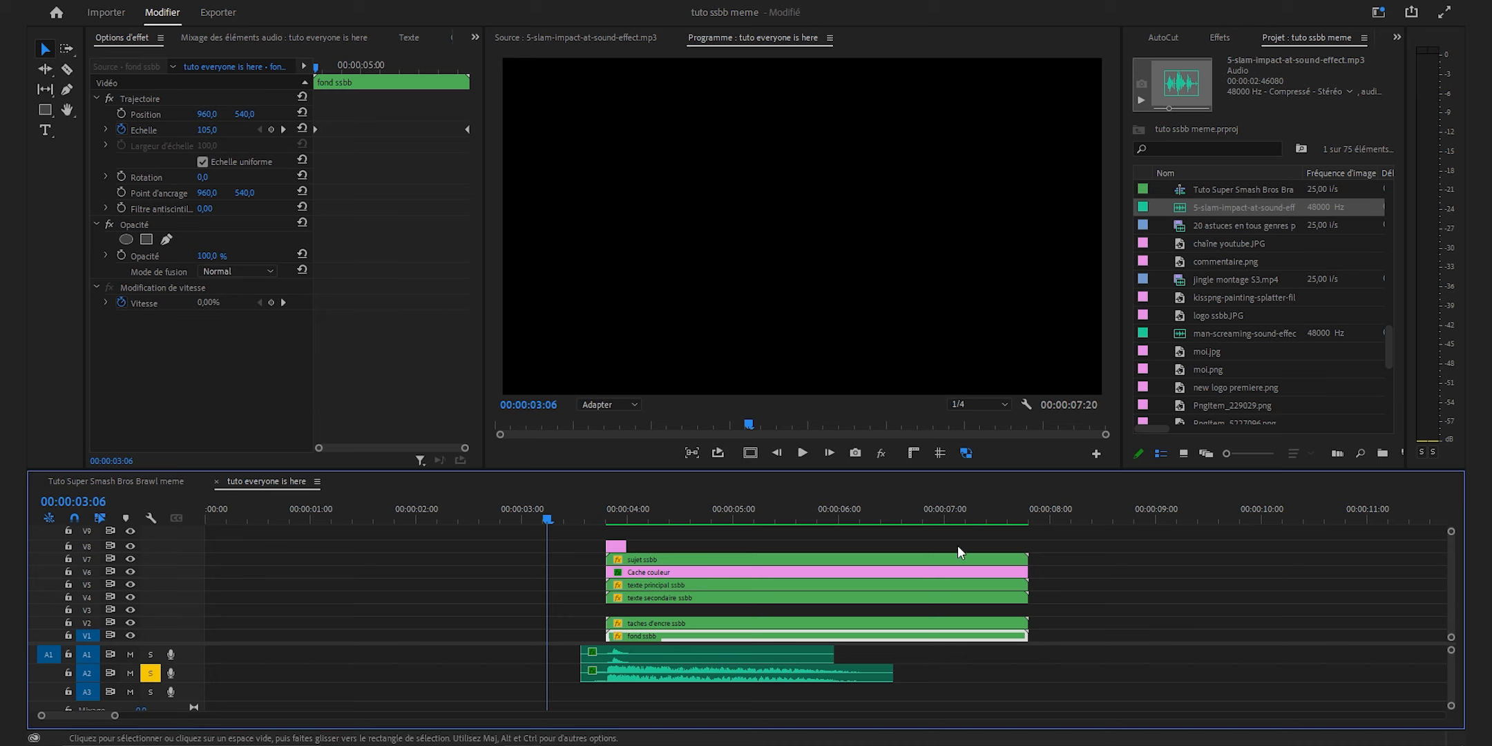
- Apply another Transpositeur effect to the slam impact clip on A2 and edit its semitone shift
click(1220, 38)
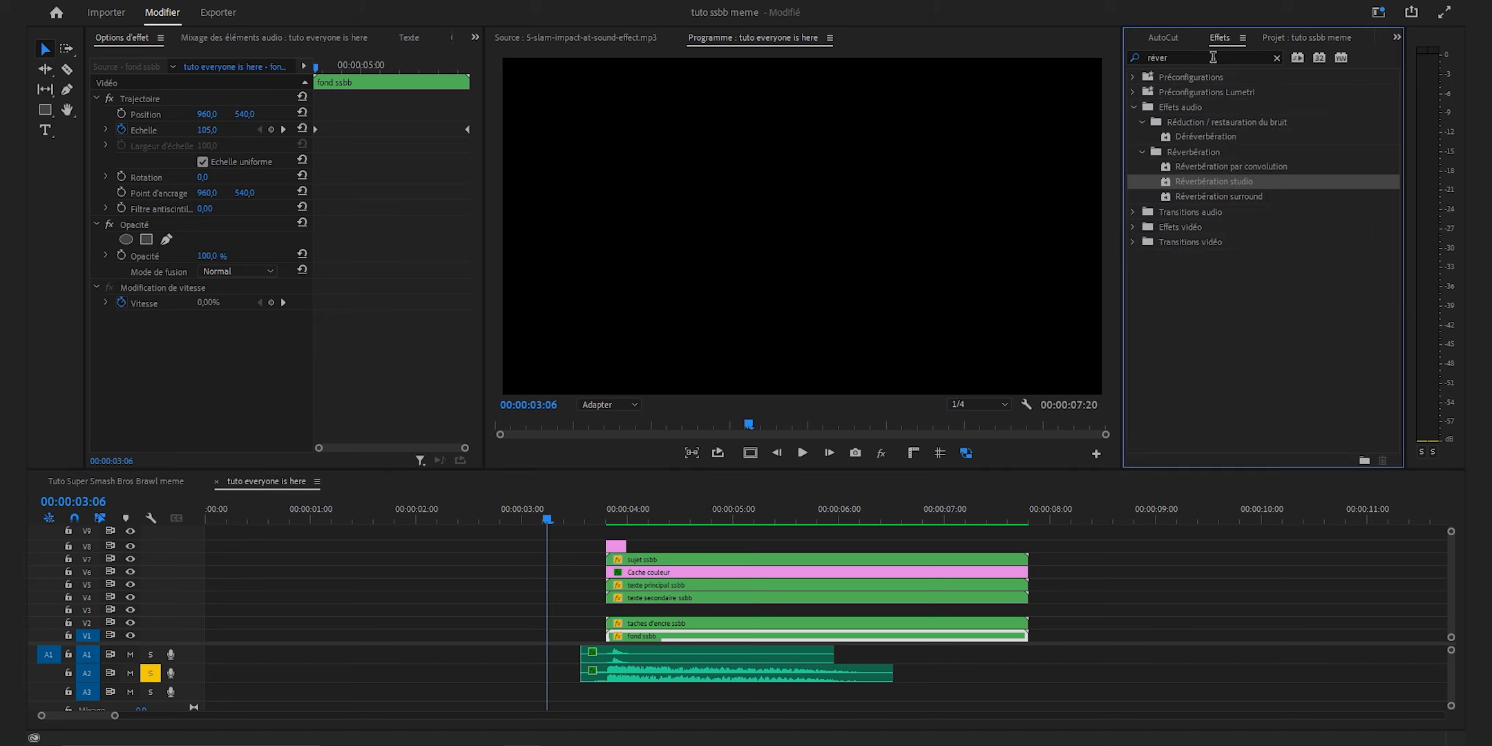
click(1212, 57)
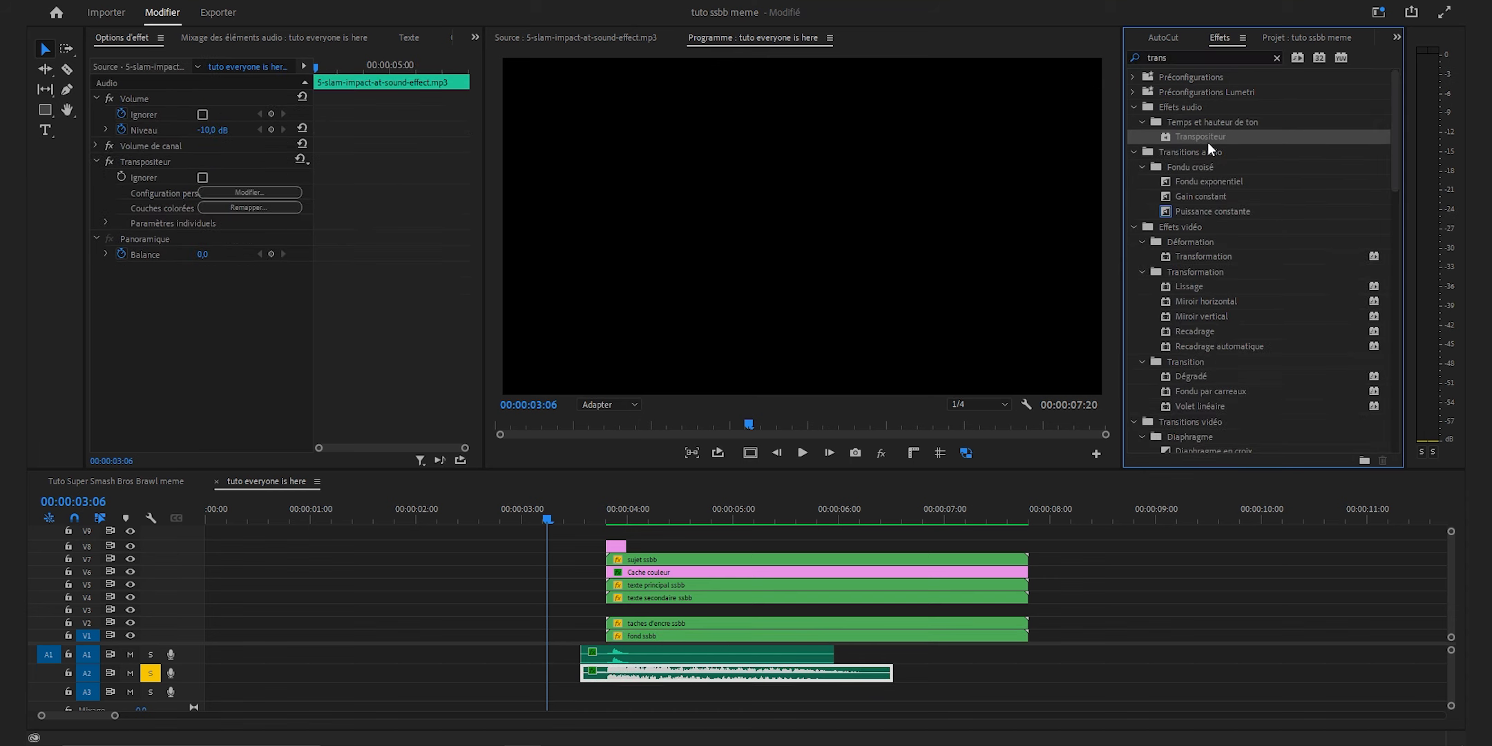
drag(1205, 138, 873, 677)
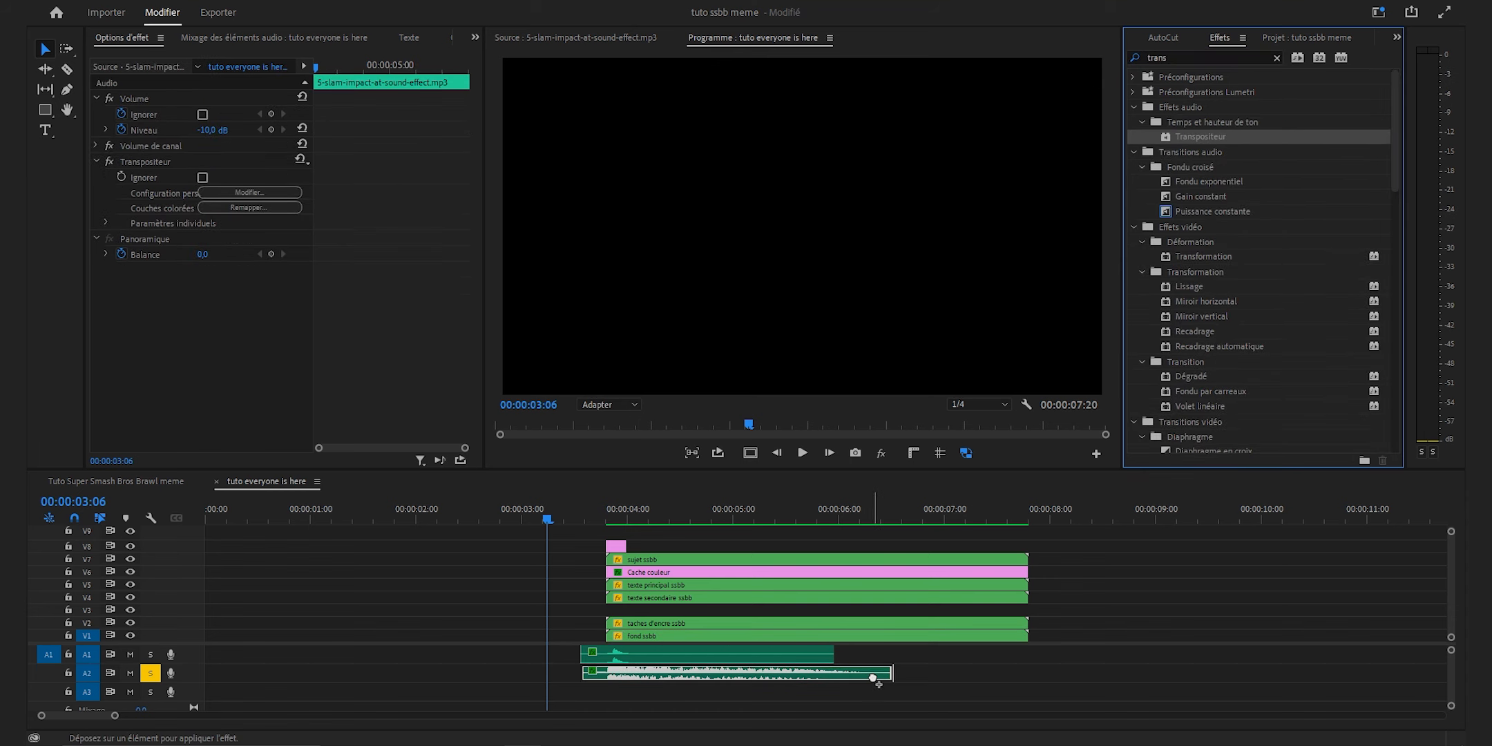
click(284, 270)
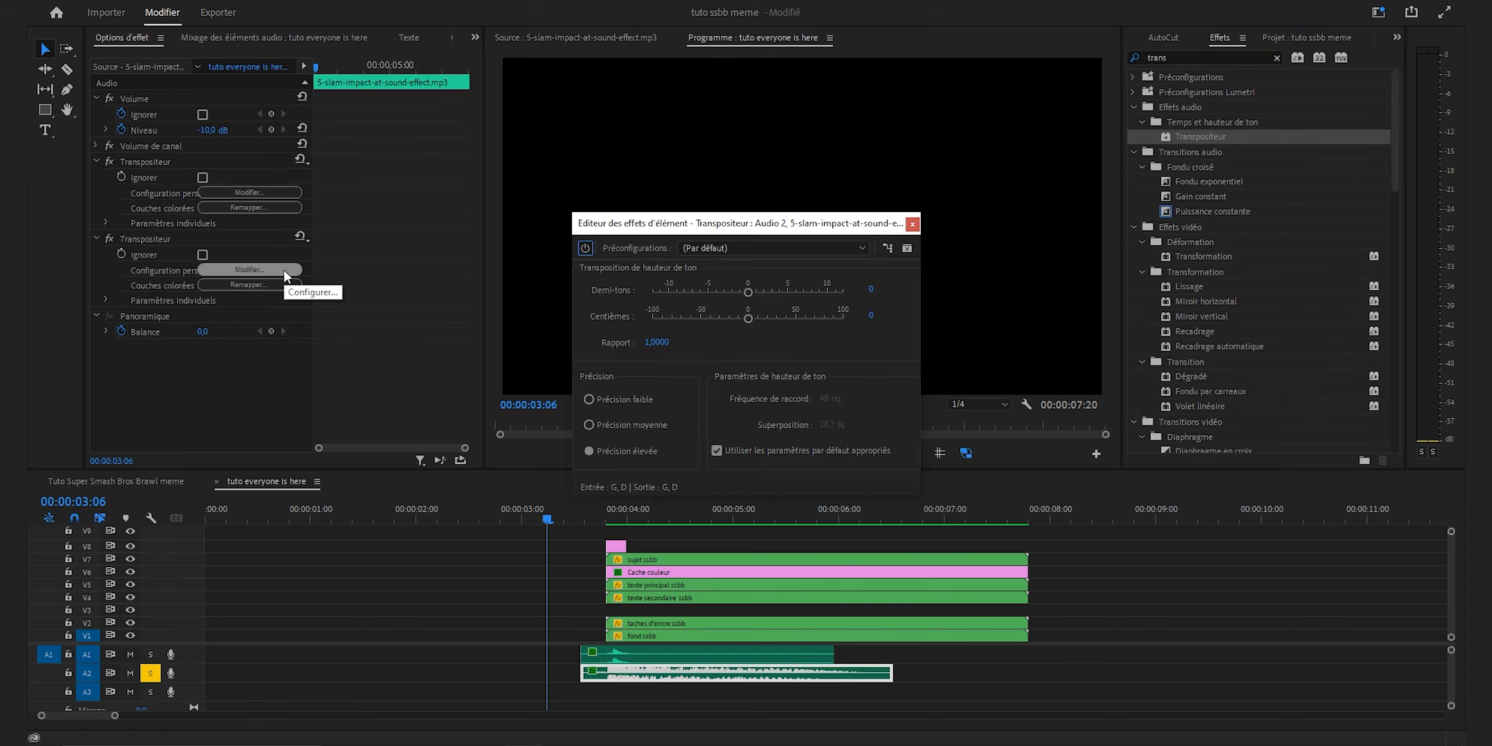
click(871, 290)
key(Return)
click(912, 223)
- Play back the transposed slam impact alone, and again together with the slap sound with A2's solo off
click(486, 524)
key(space)
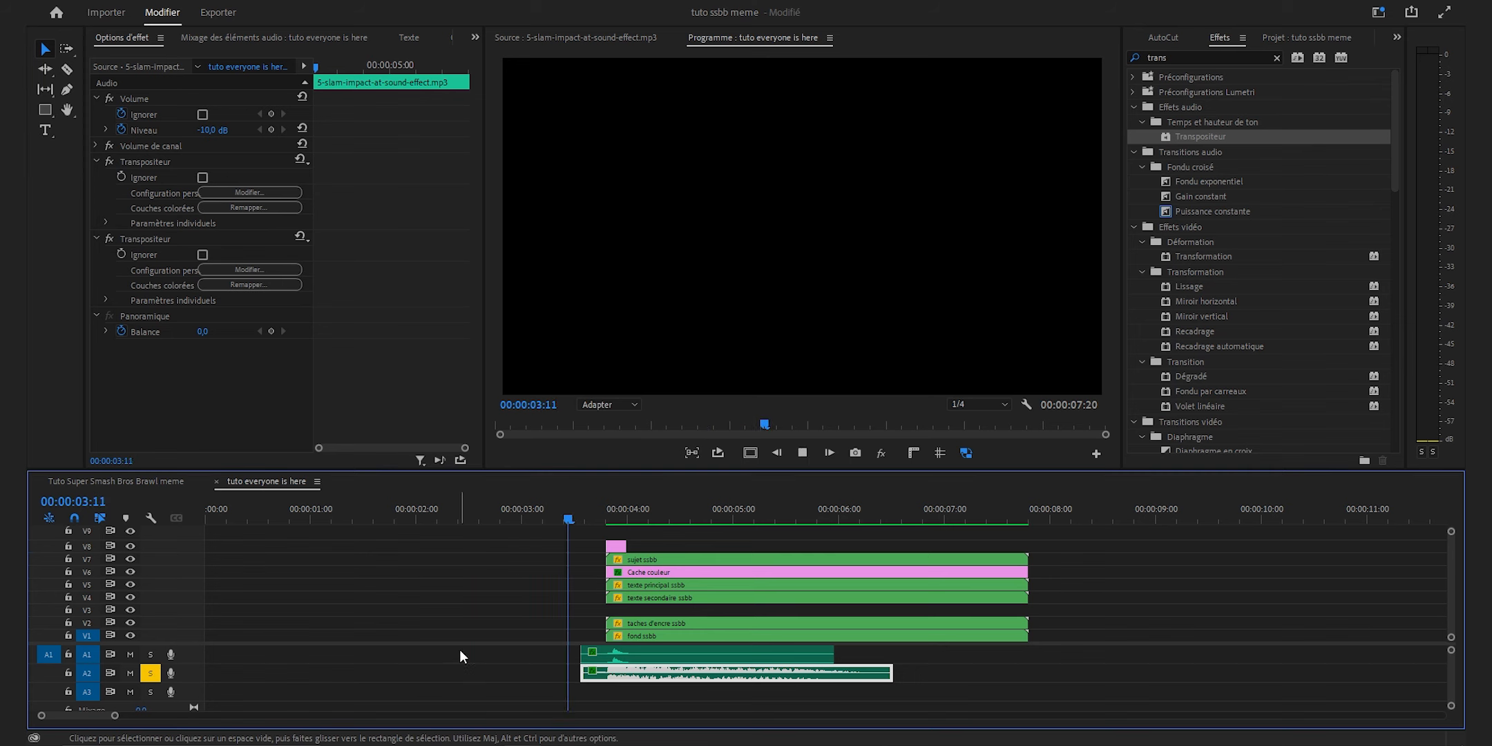
click(539, 518)
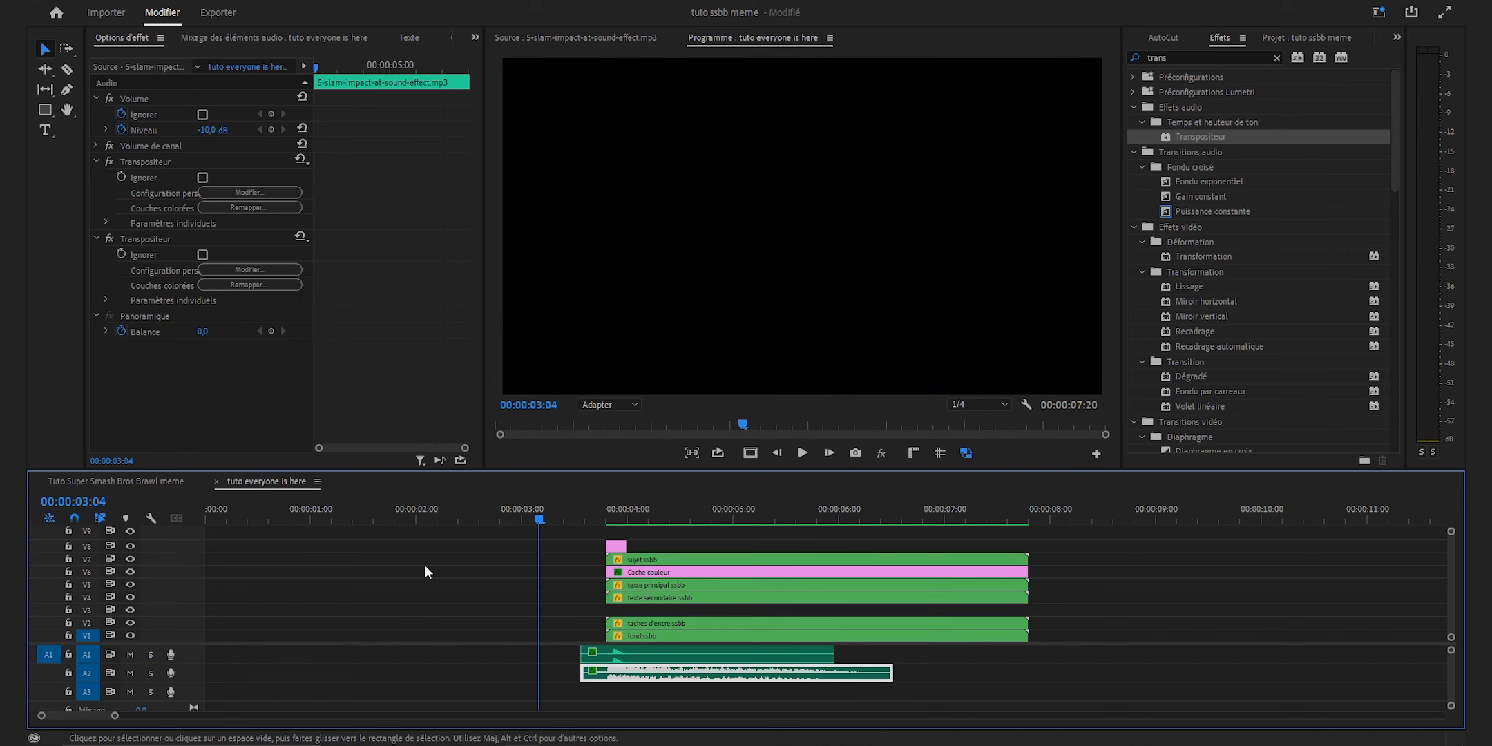
key(space)
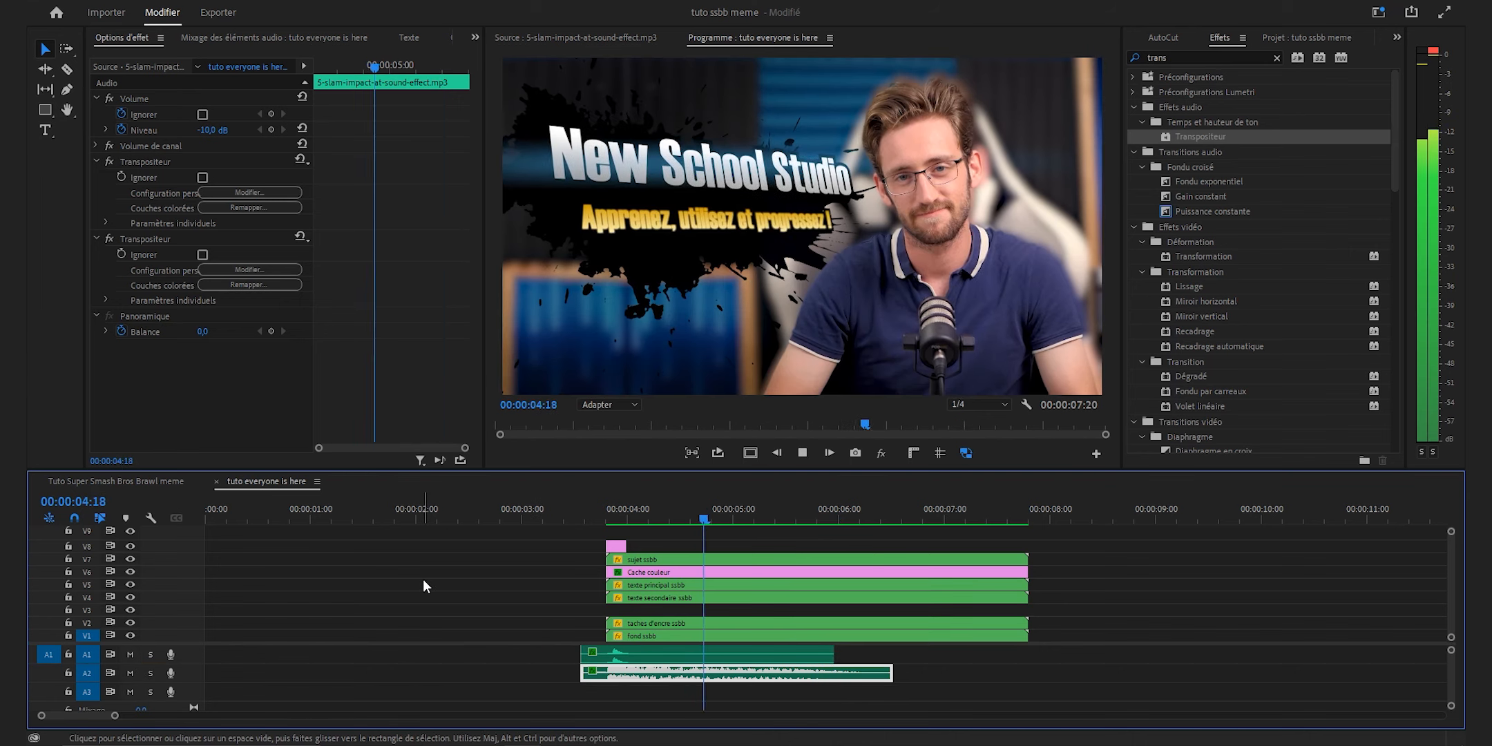
key(space)
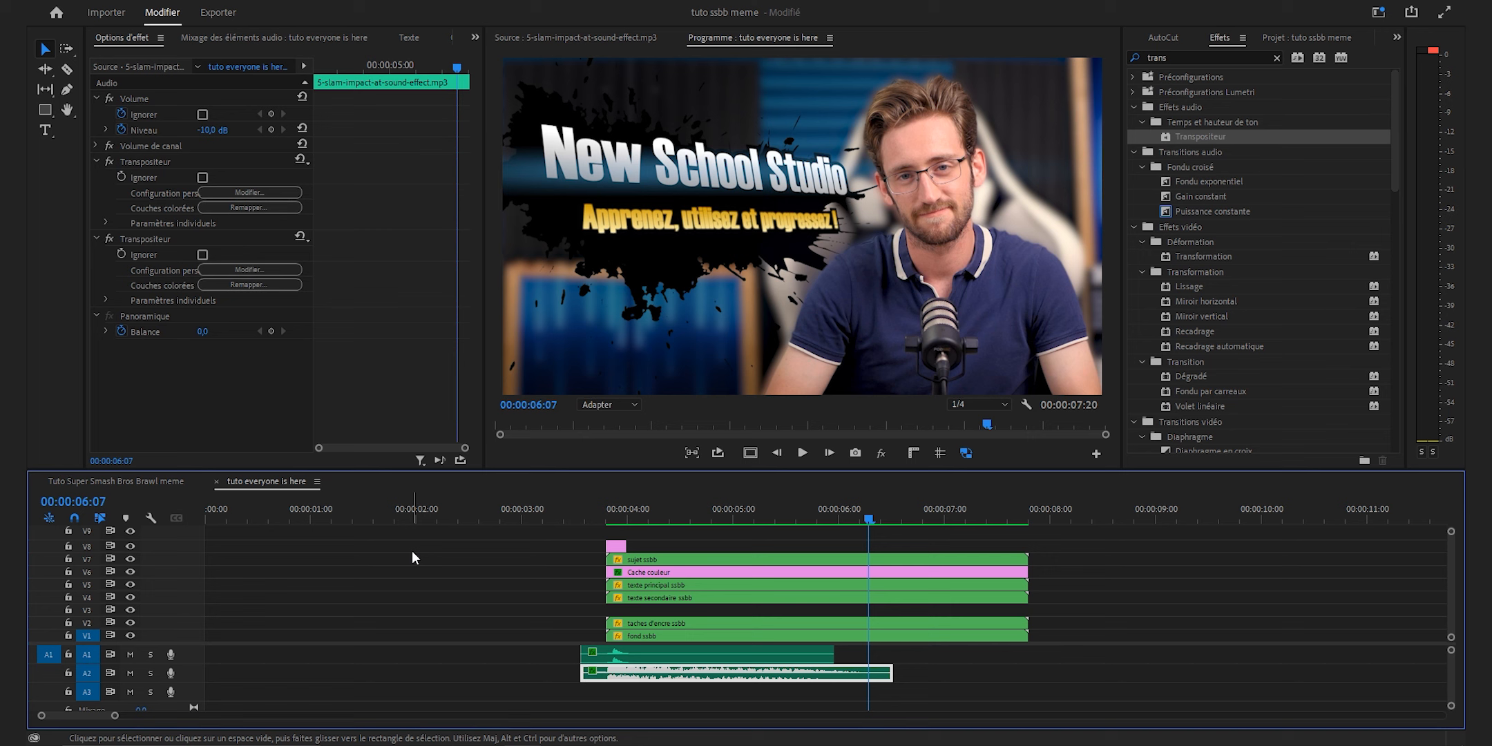
- Place the "Everyone is Here" meme audio clip at the start of track A3
key(shift+1)
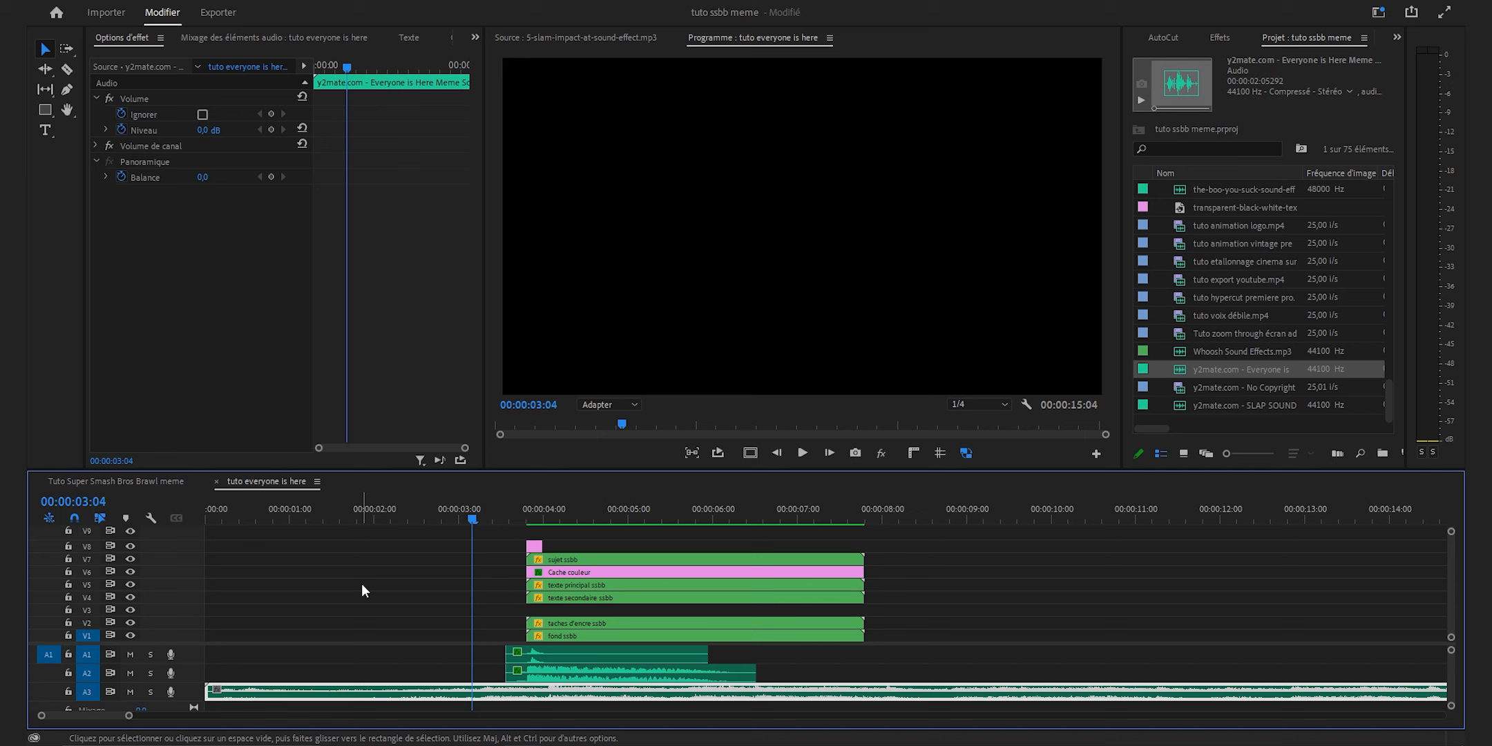
- Play back the shot with the meme audio, and move all its video clips and impact sounds so the white flash starts at 00:00:06:11
key(space)
key(space)
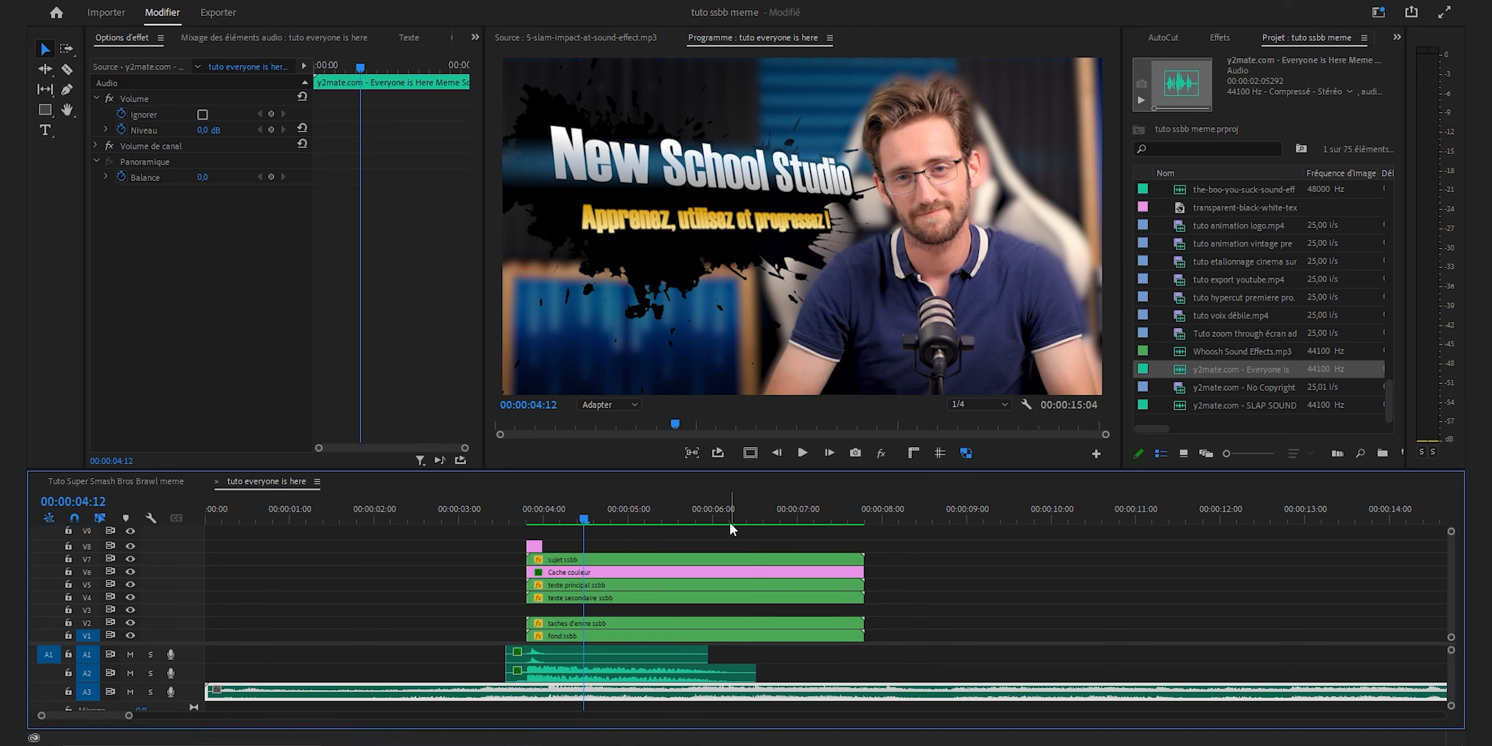
click(749, 519)
drag(478, 534, 685, 664)
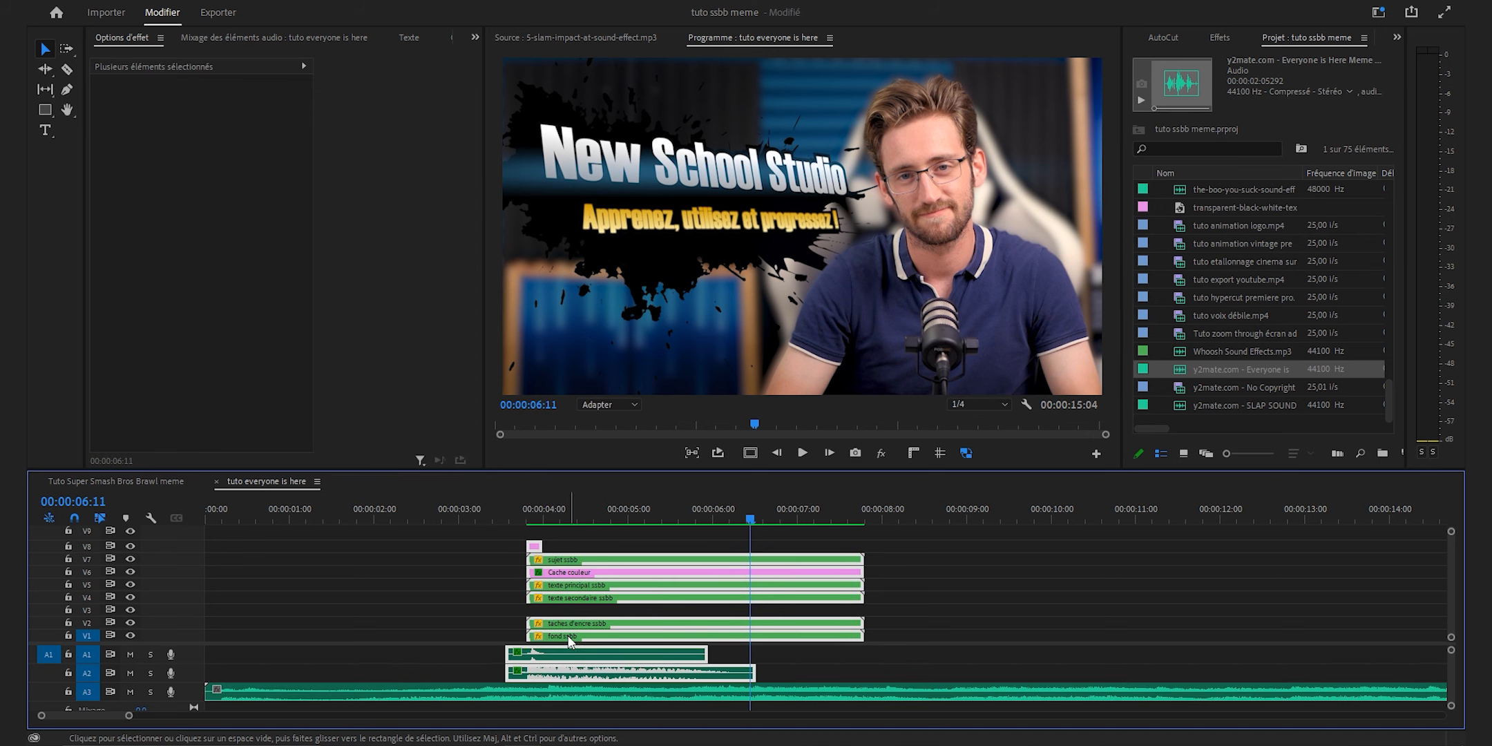
drag(550, 604, 774, 553)
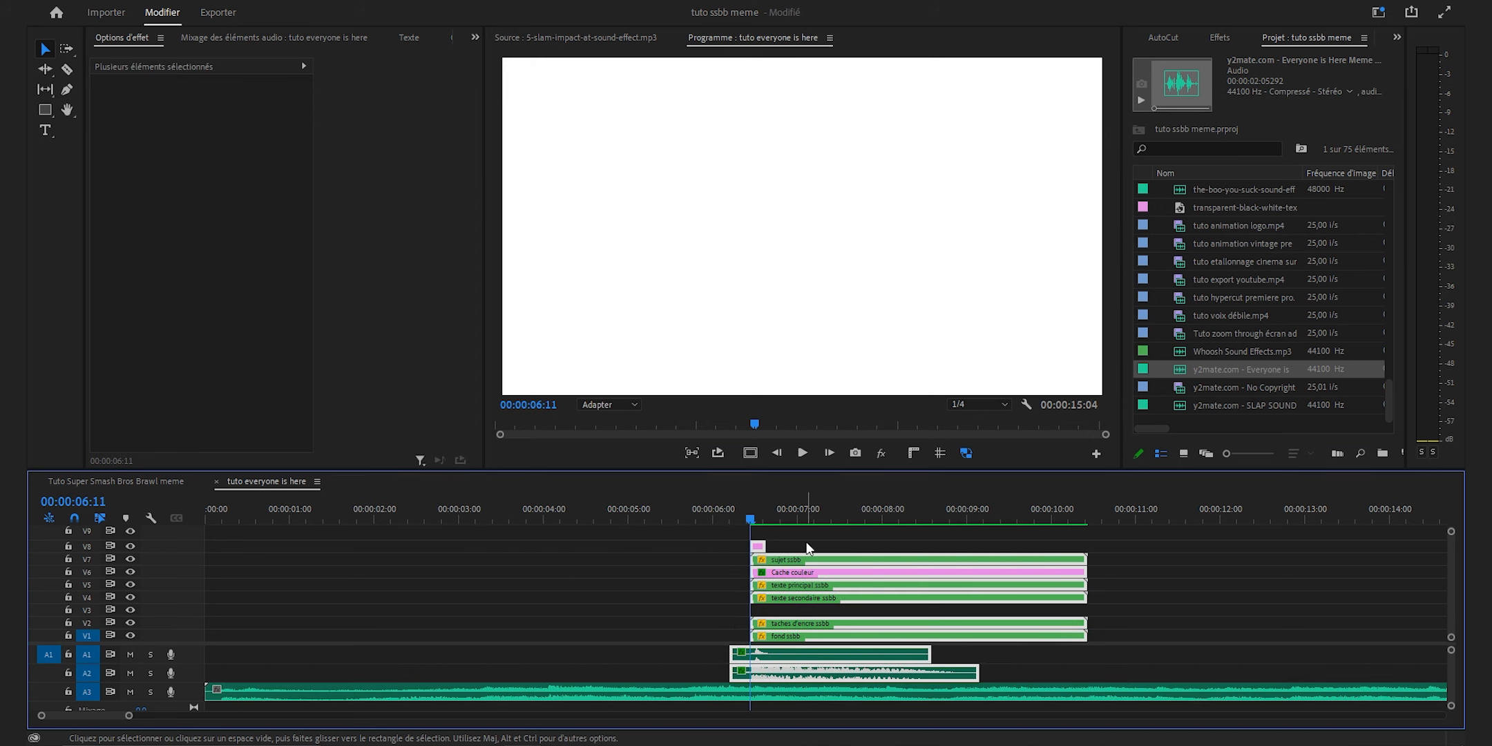
click(808, 547)
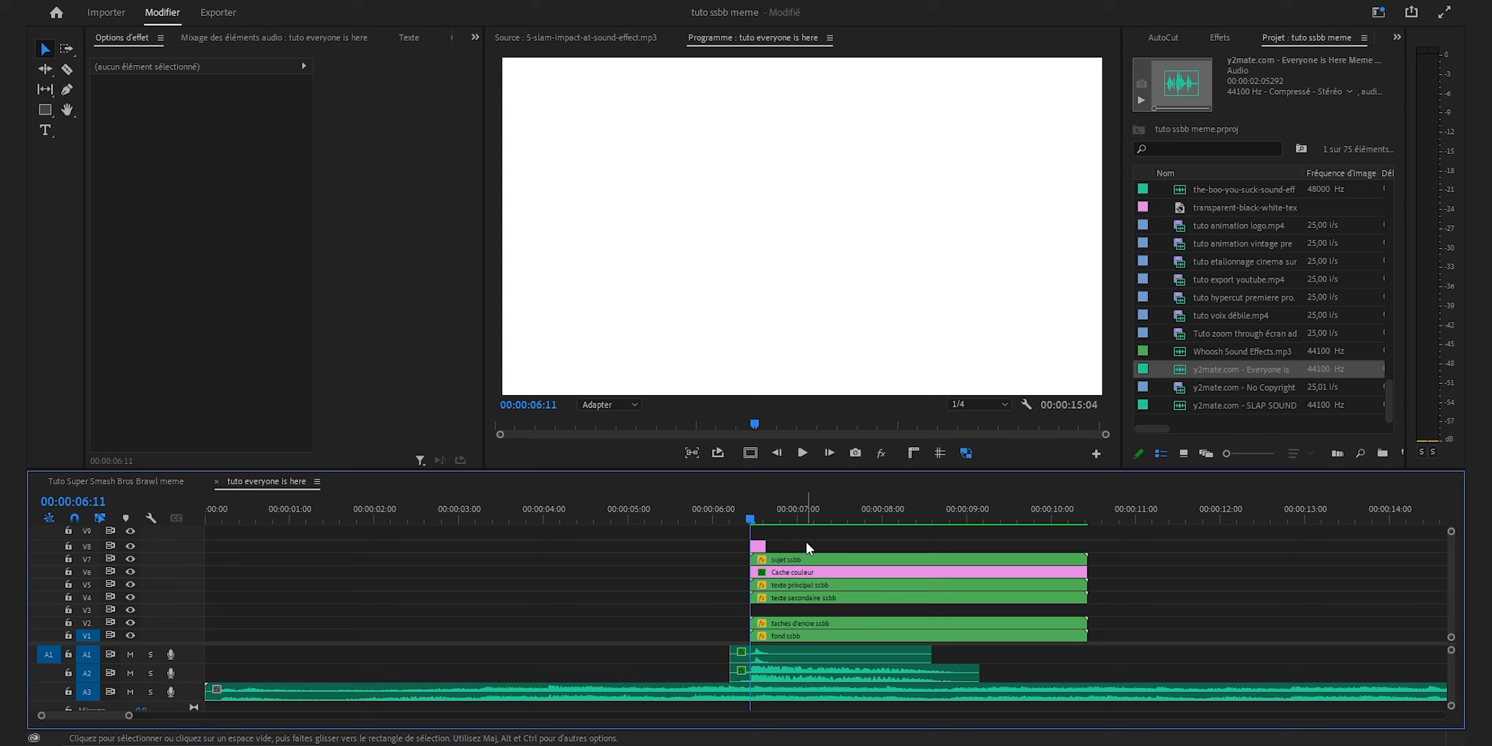
- Place the playhead at 00:00:05:20, just before the impact, and select the empty gap ahead of the sound clip on A1
click(695, 514)
click(633, 658)
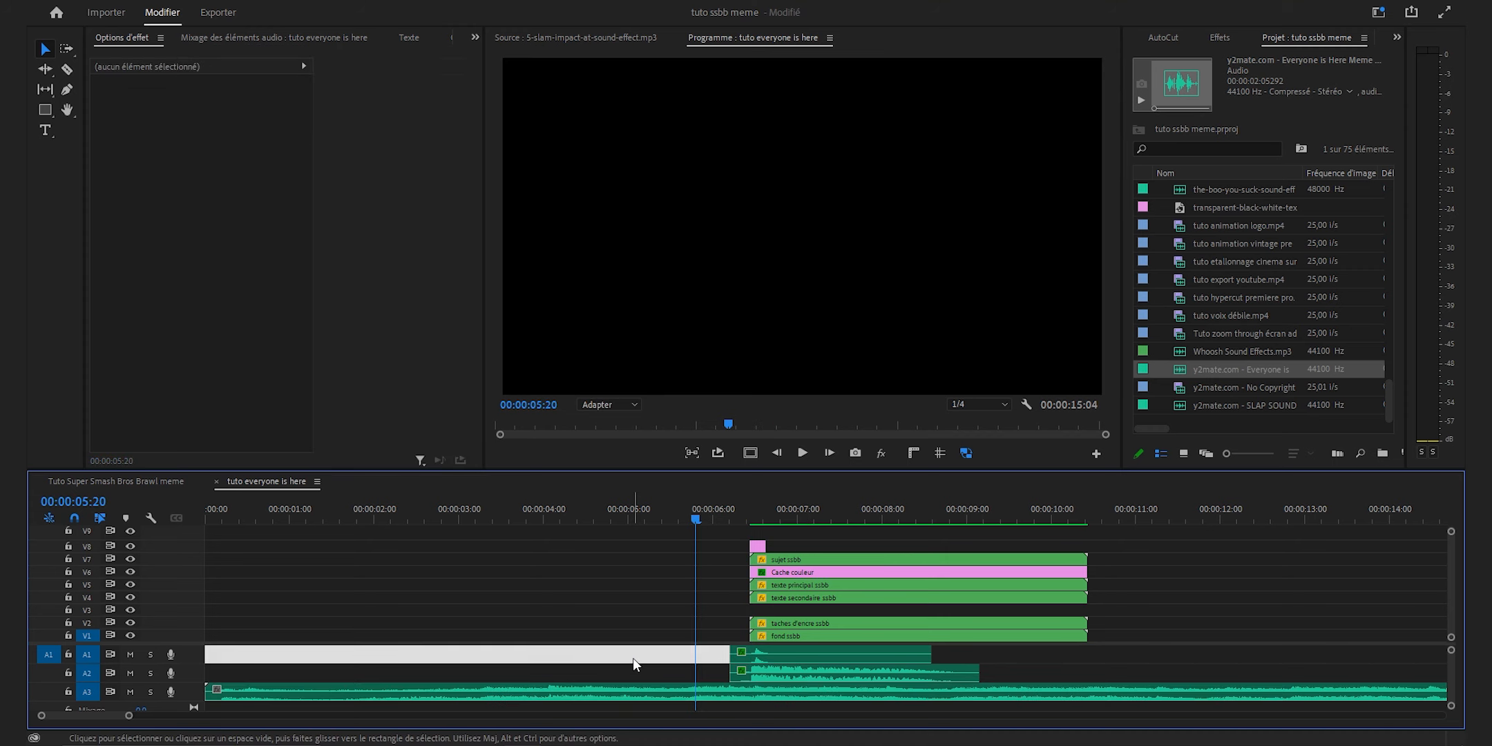
click(632, 657)
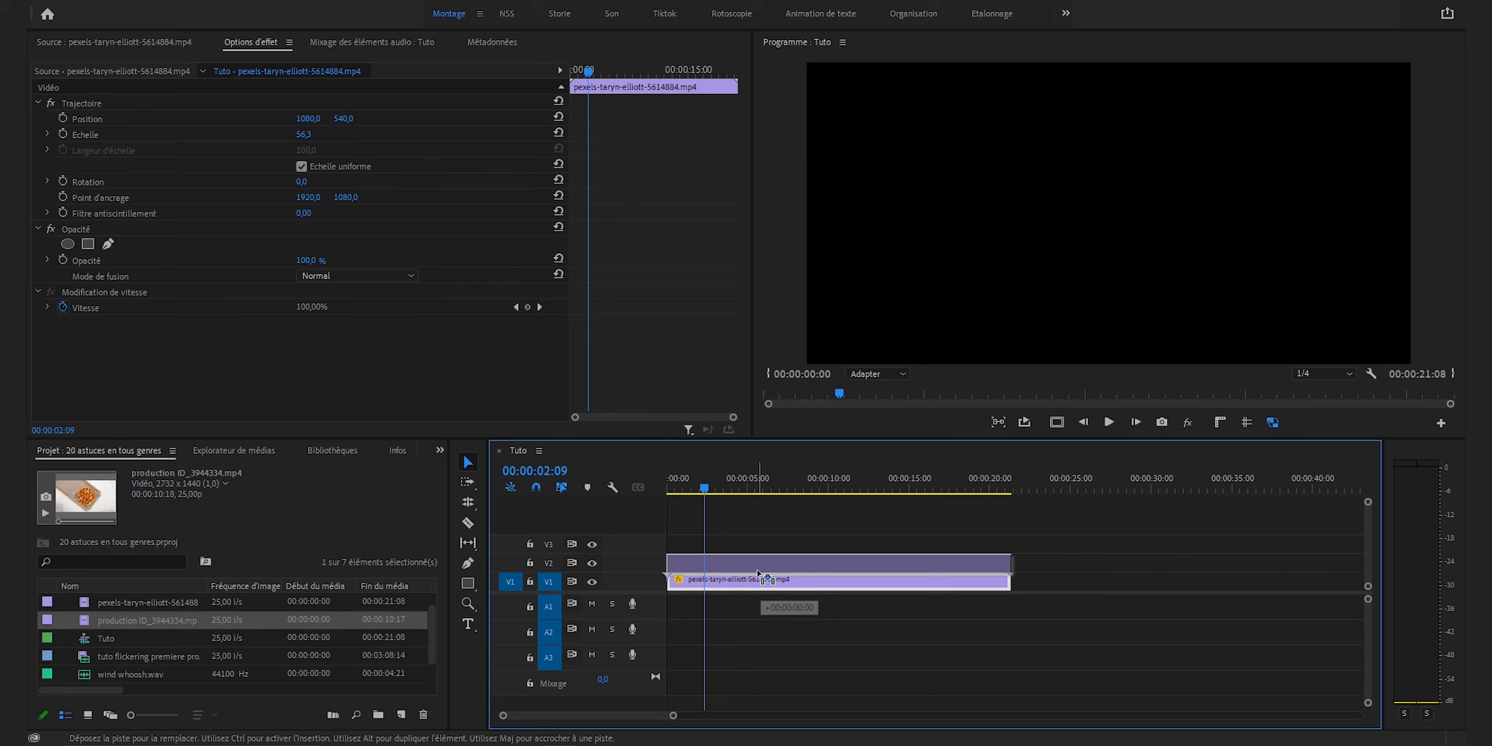
- In the Tuto sequence, duplicate the seagull video clip from V1 onto V2, directly above the original
drag(758, 573, 756, 569)
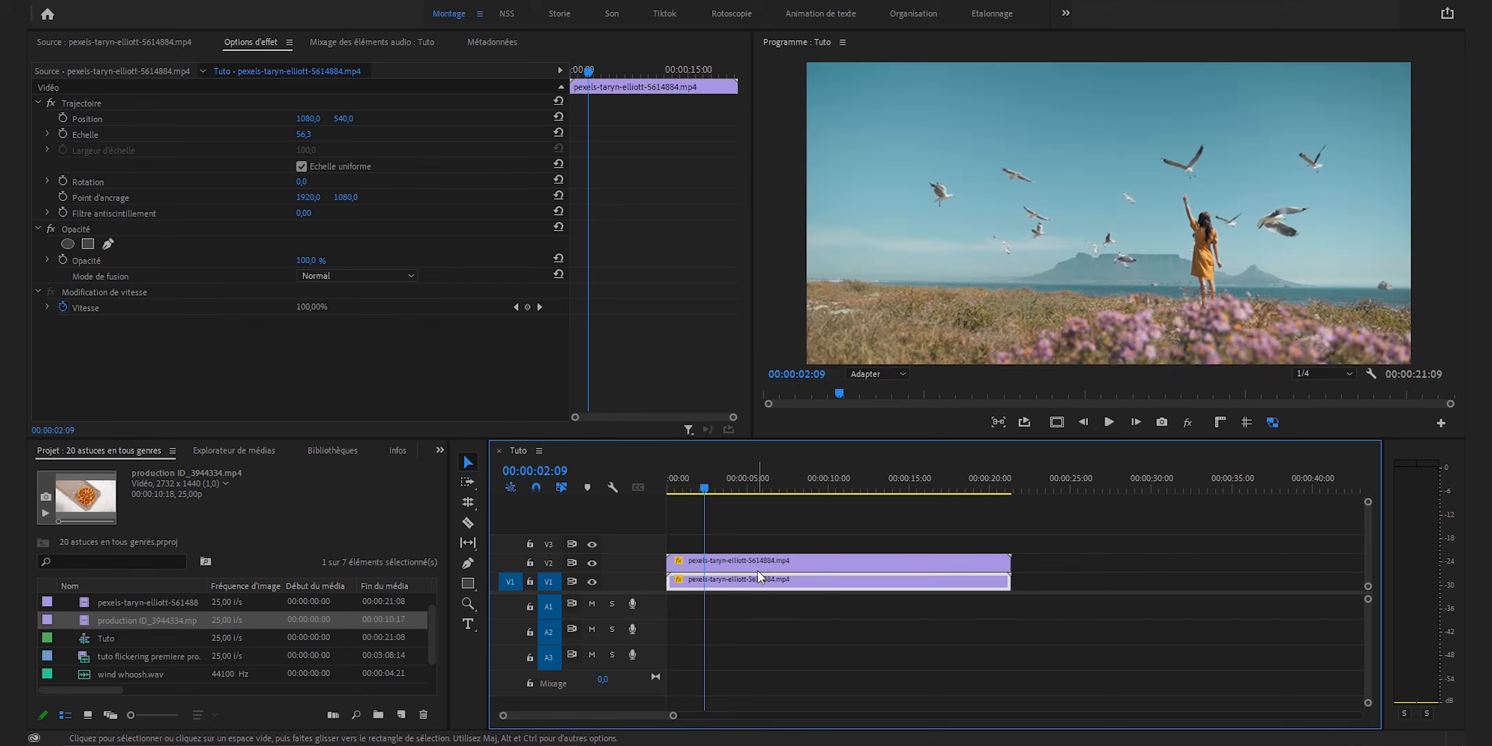